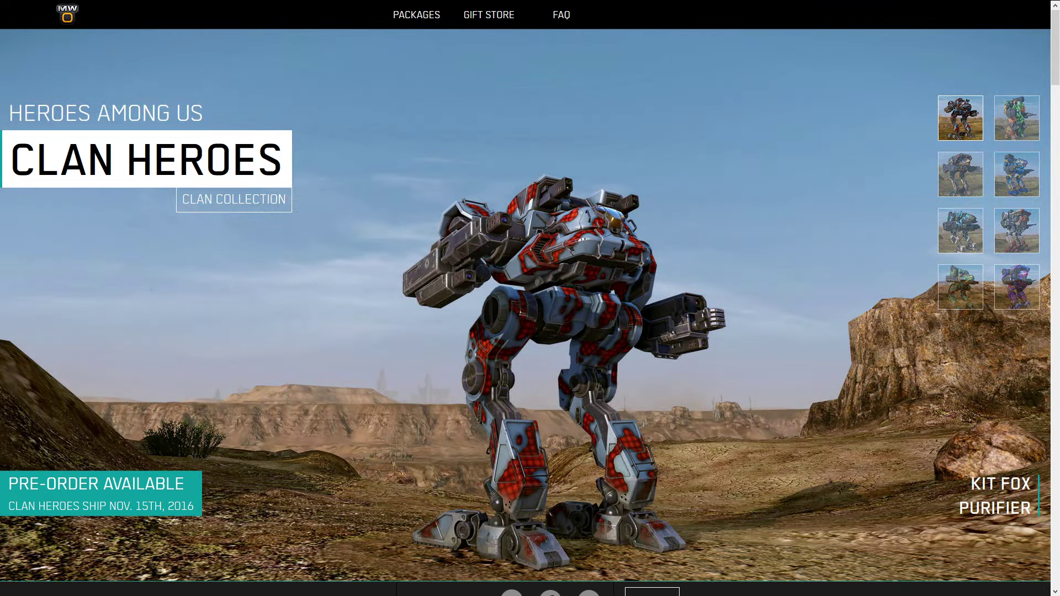
Step: Review the hero package cards, highlighting the Kit Fox price and description
{"action": "scroll", "coordinate": [673, 456], "scroll_direction": "down", "scroll_amount": 5}
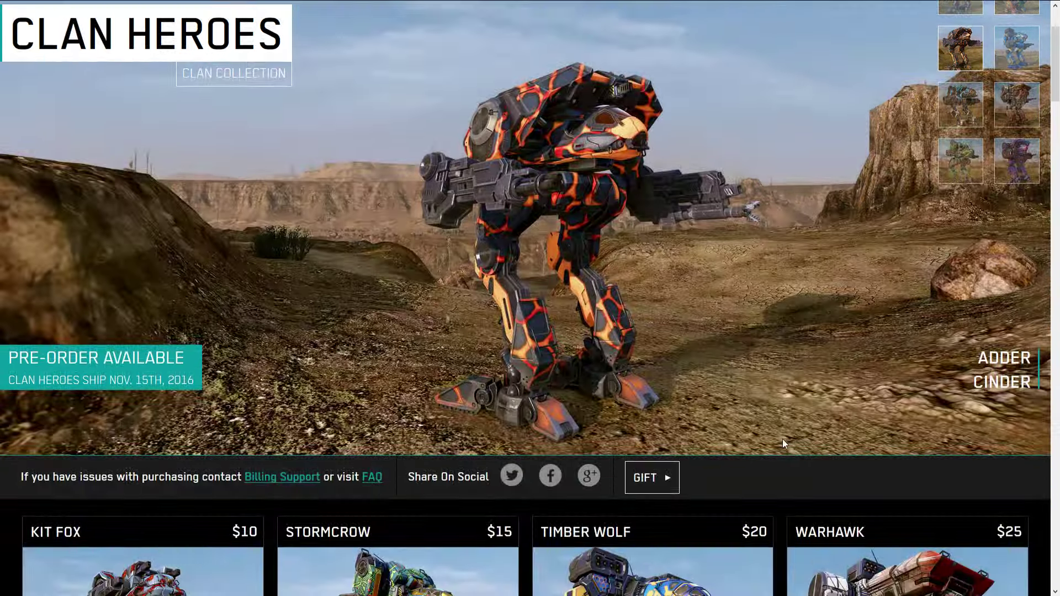
{"action": "scroll", "coordinate": [784, 443], "scroll_direction": "down", "scroll_amount": 6}
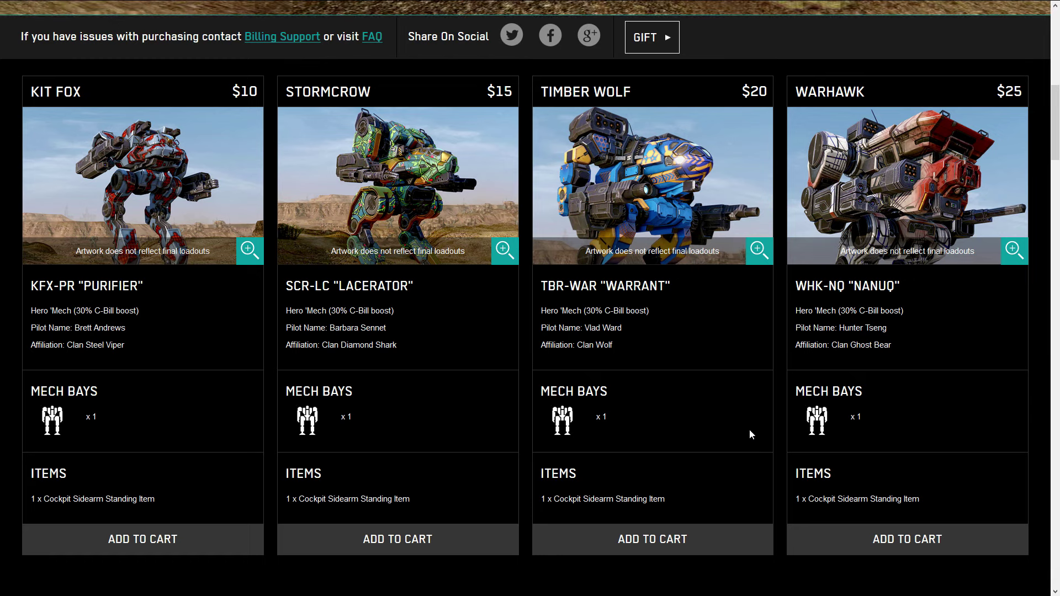
{"action": "scroll", "coordinate": [795, 346], "scroll_direction": "down", "scroll_amount": 6}
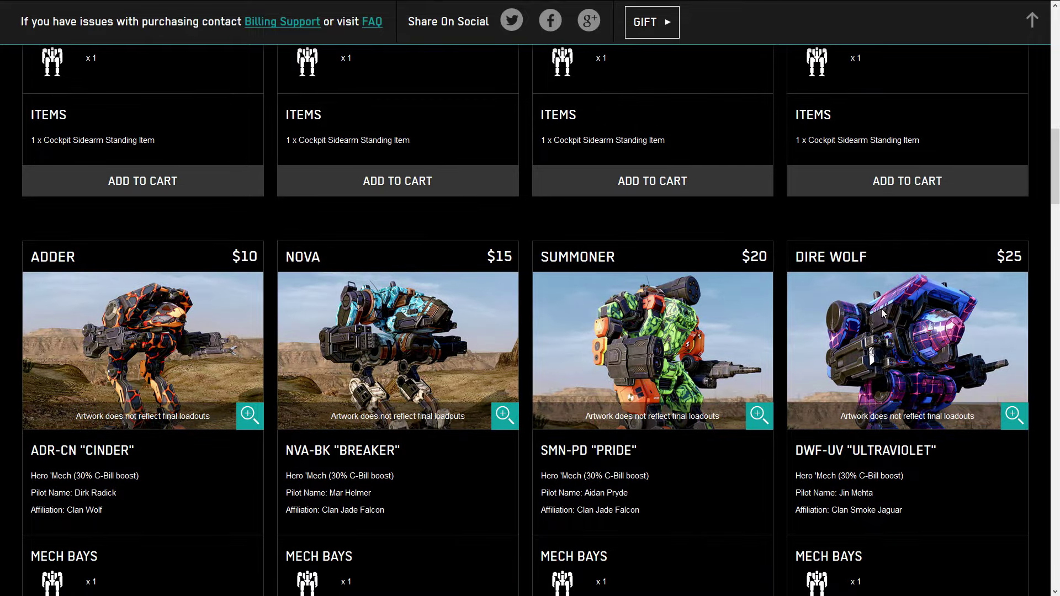
{"action": "scroll", "coordinate": [693, 412], "scroll_direction": "up", "scroll_amount": 5}
{"action": "scroll", "coordinate": [693, 408], "scroll_direction": "up", "scroll_amount": 2}
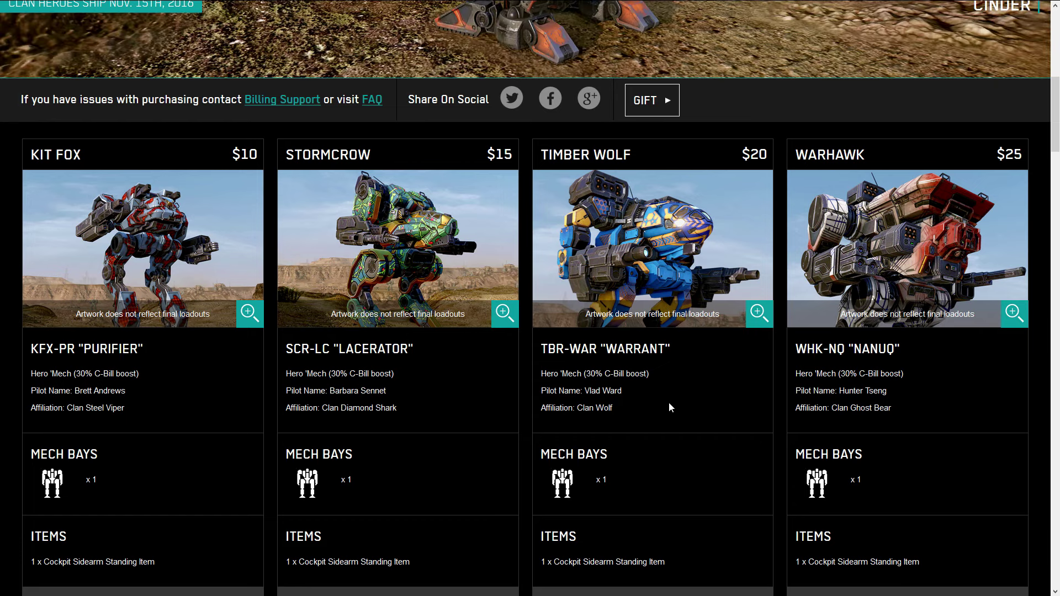
{"action": "scroll", "coordinate": [669, 403], "scroll_direction": "down", "scroll_amount": 1}
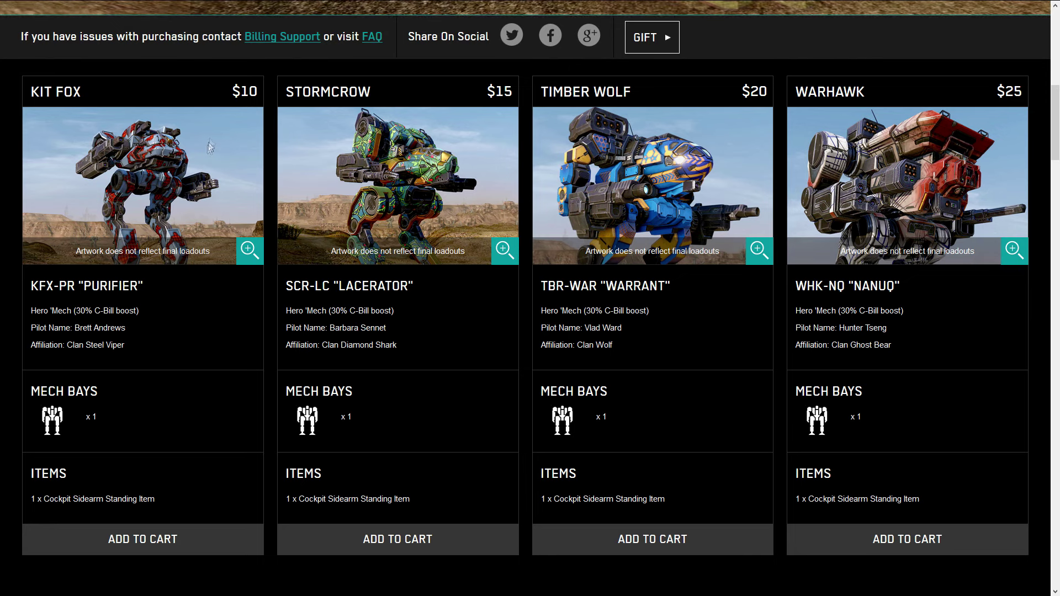
{"action": "left_click_drag", "start_coordinate": [229, 92], "coordinate": [250, 92]}
{"action": "left_click", "coordinate": [193, 321]}
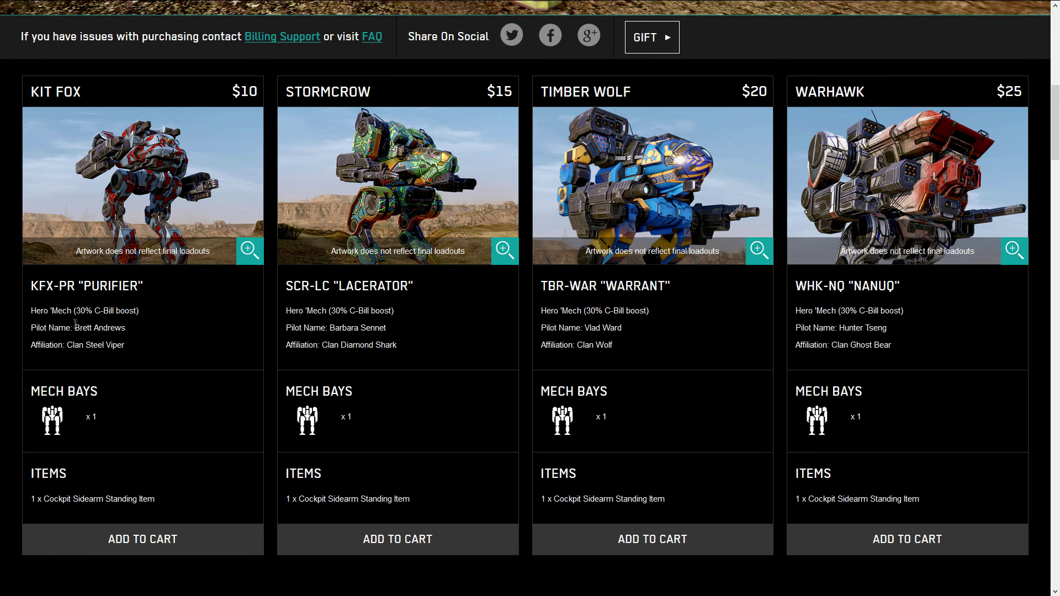
{"action": "left_click_drag", "start_coordinate": [75, 325], "coordinate": [127, 310]}
{"action": "left_click", "coordinate": [135, 400]}
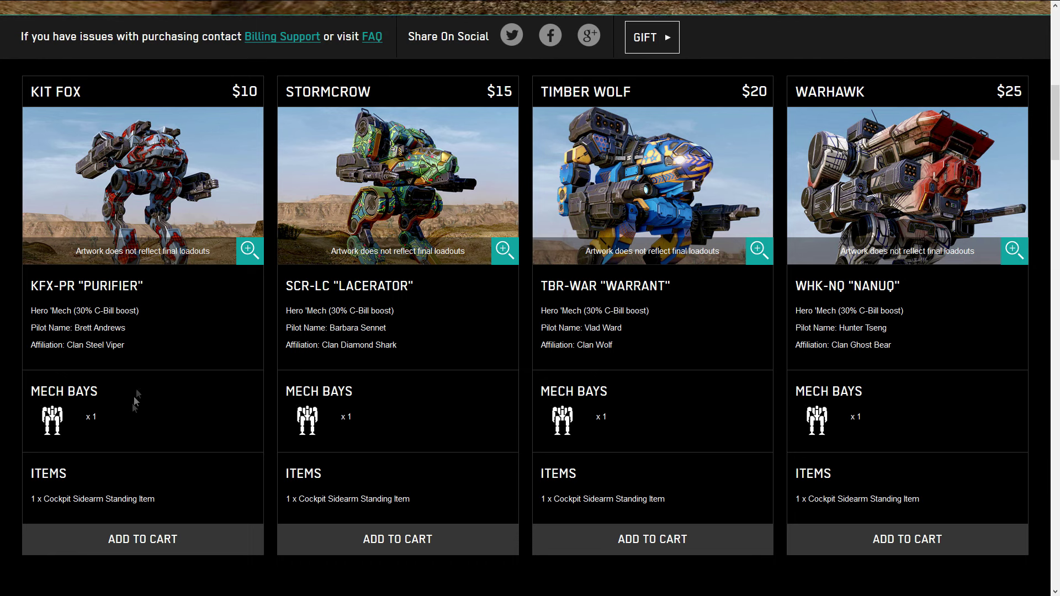
{"action": "left_click", "coordinate": [169, 425]}
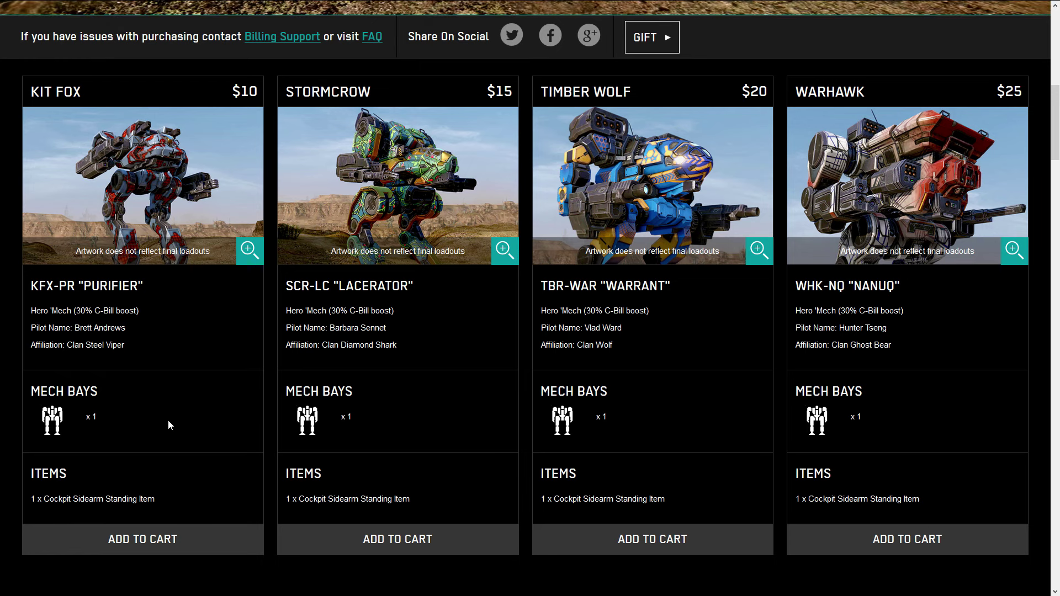
Step: Compare the medium, heavy and assault class specs, then switch to the Clan Heros spreadsheet
{"action": "scroll", "coordinate": [168, 419], "scroll_direction": "down", "scroll_amount": 10}
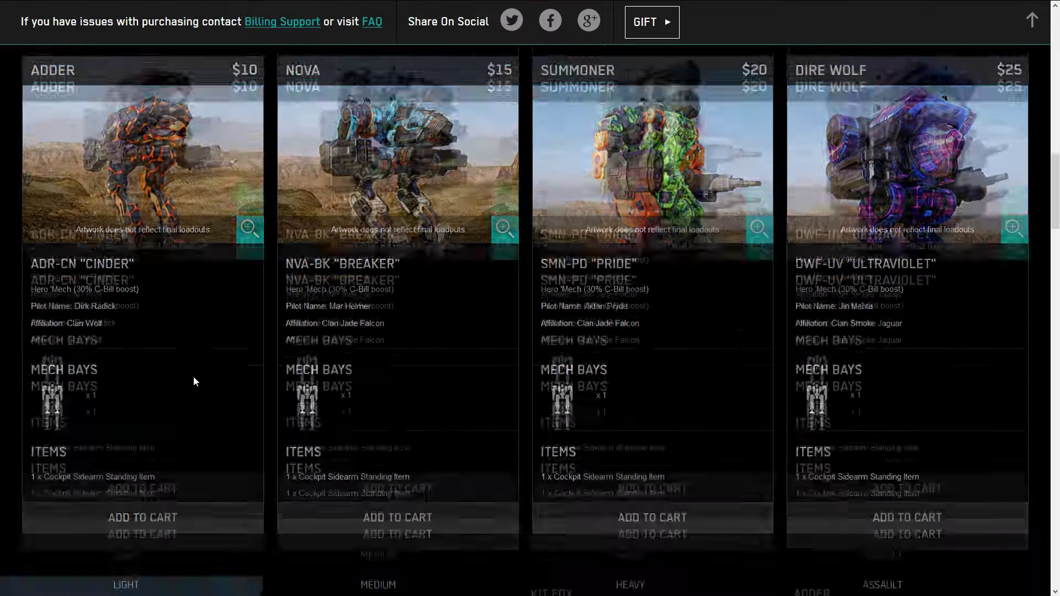
{"action": "scroll", "coordinate": [433, 259], "scroll_direction": "down", "scroll_amount": 4}
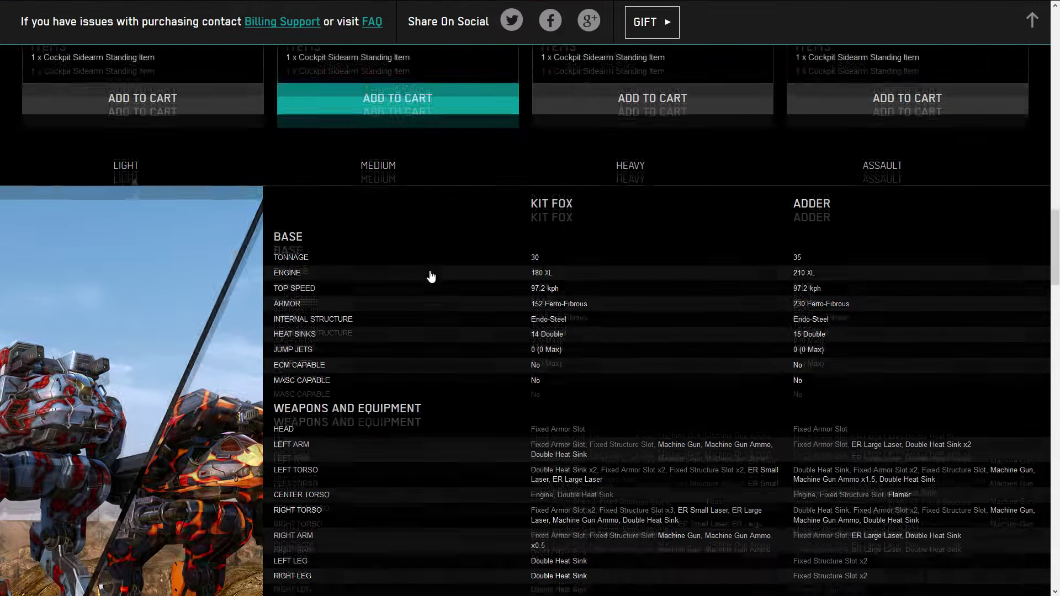
{"action": "scroll", "coordinate": [429, 275], "scroll_direction": "down", "scroll_amount": 1}
{"action": "left_click", "coordinate": [349, 84]}
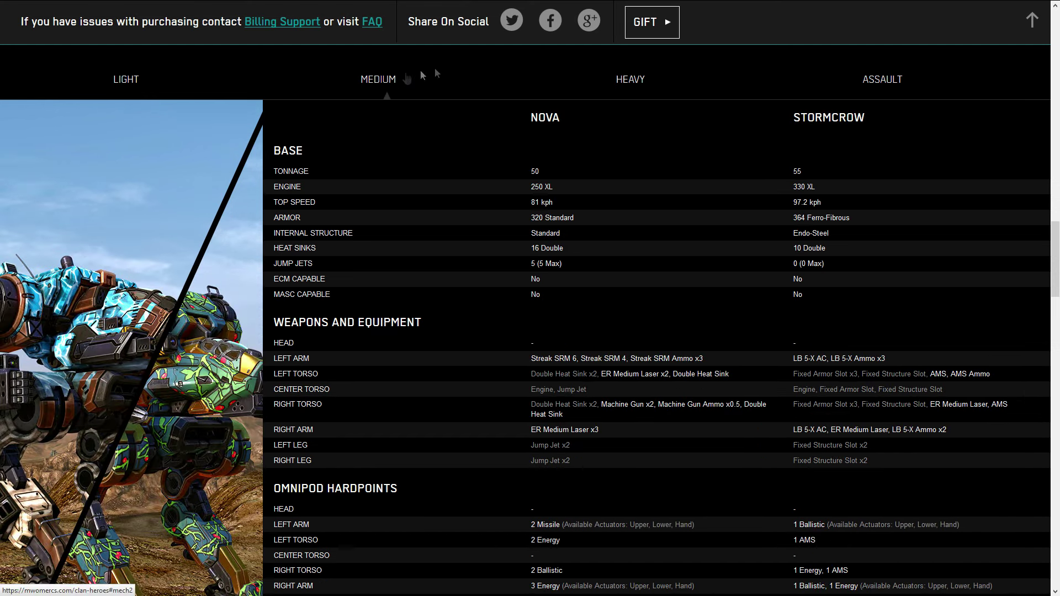
{"action": "left_click", "coordinate": [640, 80]}
{"action": "left_click", "coordinate": [880, 82]}
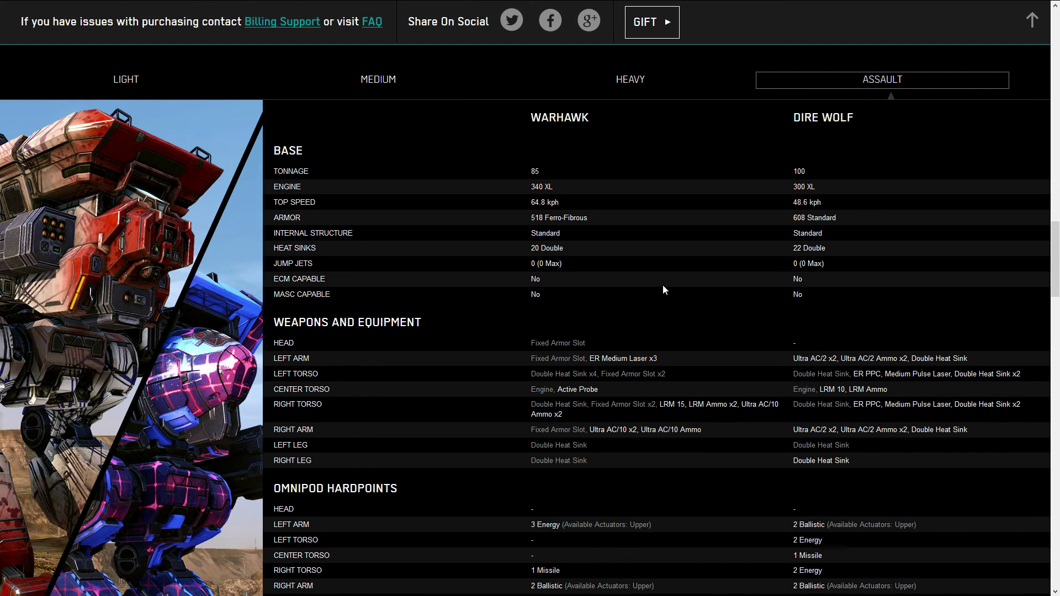
{"action": "key", "text": "F11"}
{"action": "left_click", "coordinate": [187, 8]}
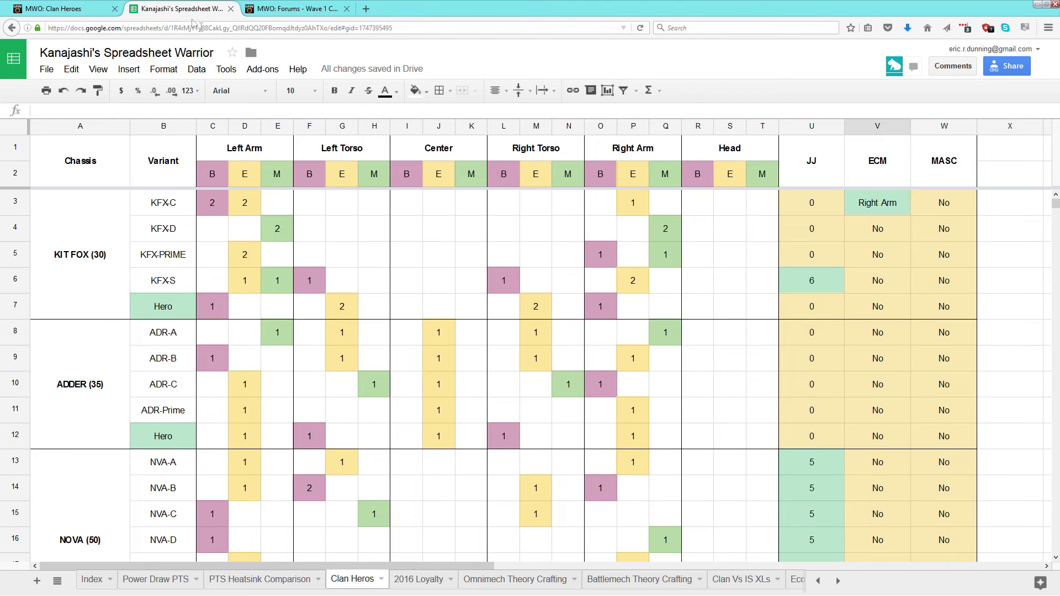
Step: Go full screen and scan the Kit Fox through Summoner rows, selecting Center cells J4 and J5
{"action": "key", "text": "F11"}
{"action": "left_click", "coordinate": [436, 238]}
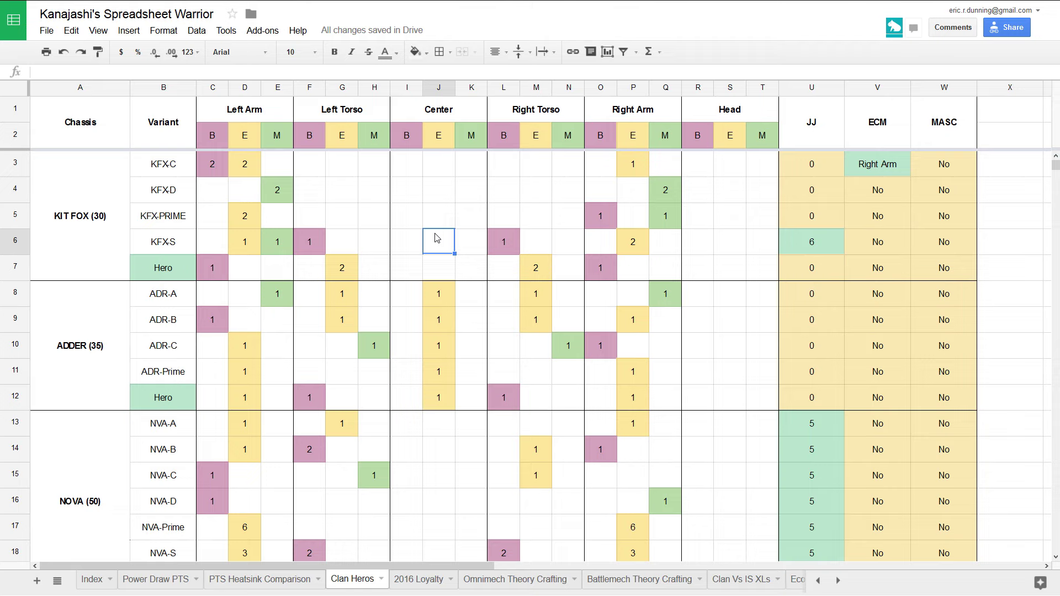
{"action": "scroll", "coordinate": [107, 254], "scroll_direction": "down", "scroll_amount": 5}
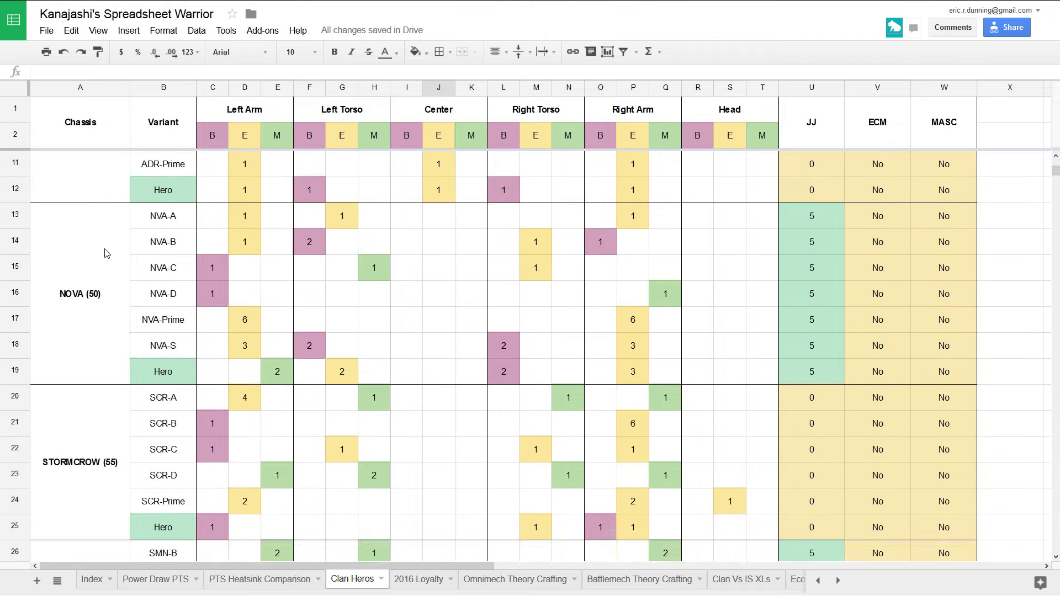
{"action": "scroll", "coordinate": [106, 252], "scroll_direction": "down", "scroll_amount": 3}
{"action": "scroll", "coordinate": [132, 300], "scroll_direction": "up", "scroll_amount": 8}
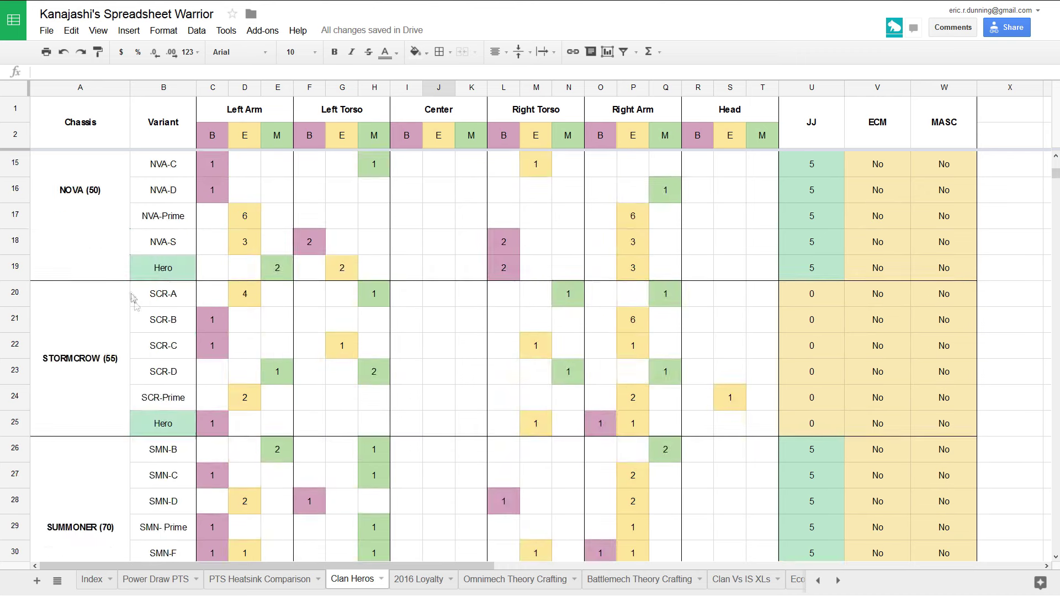
{"action": "left_click", "coordinate": [504, 88]}
{"action": "left_click", "coordinate": [438, 190]}
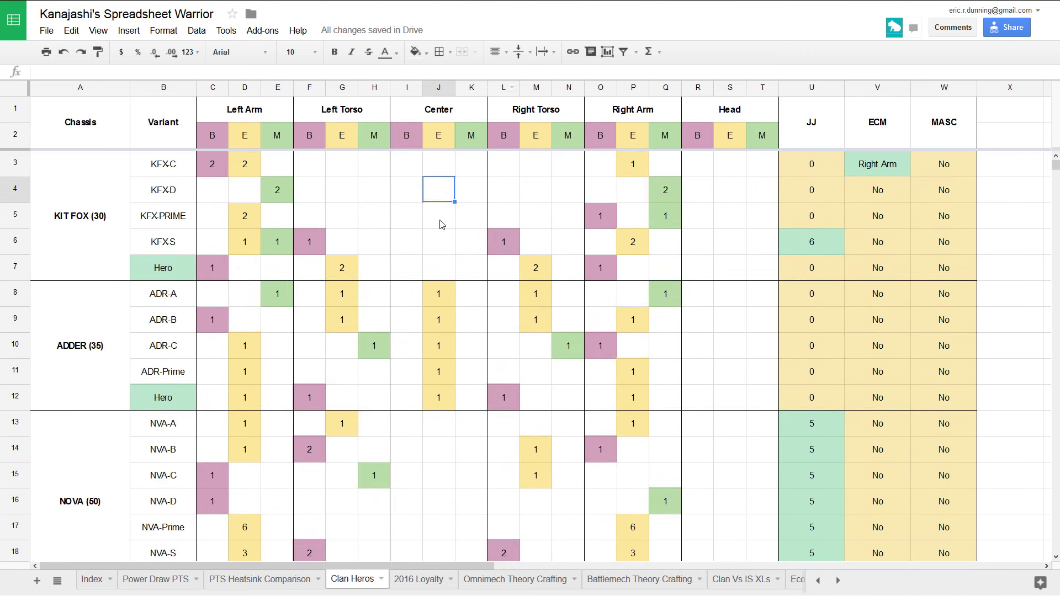
{"action": "left_click", "coordinate": [440, 224]}
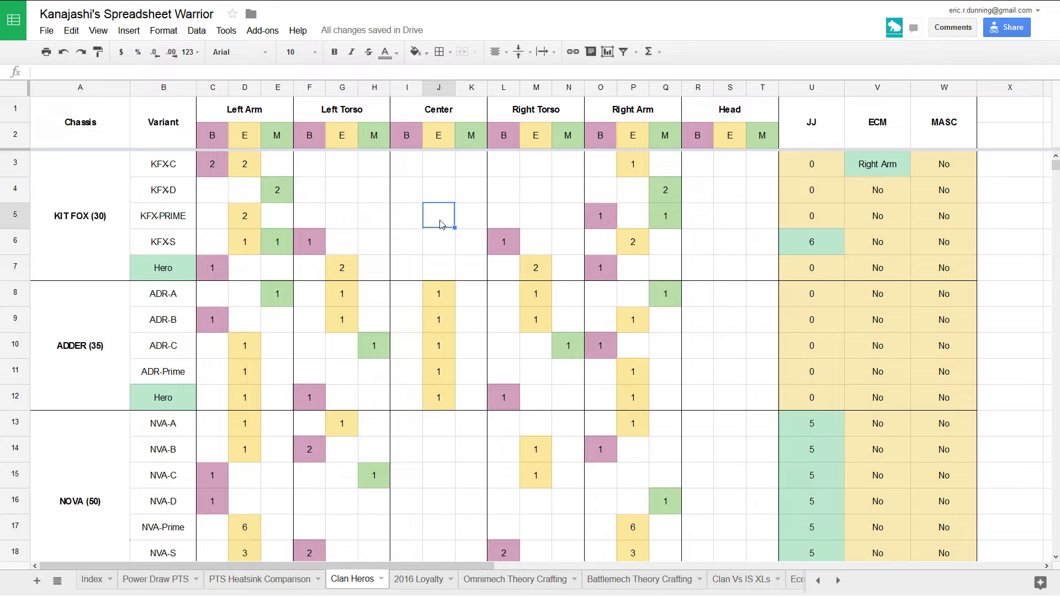
{"action": "left_click", "coordinate": [158, 276]}
{"action": "left_click", "coordinate": [212, 269]}
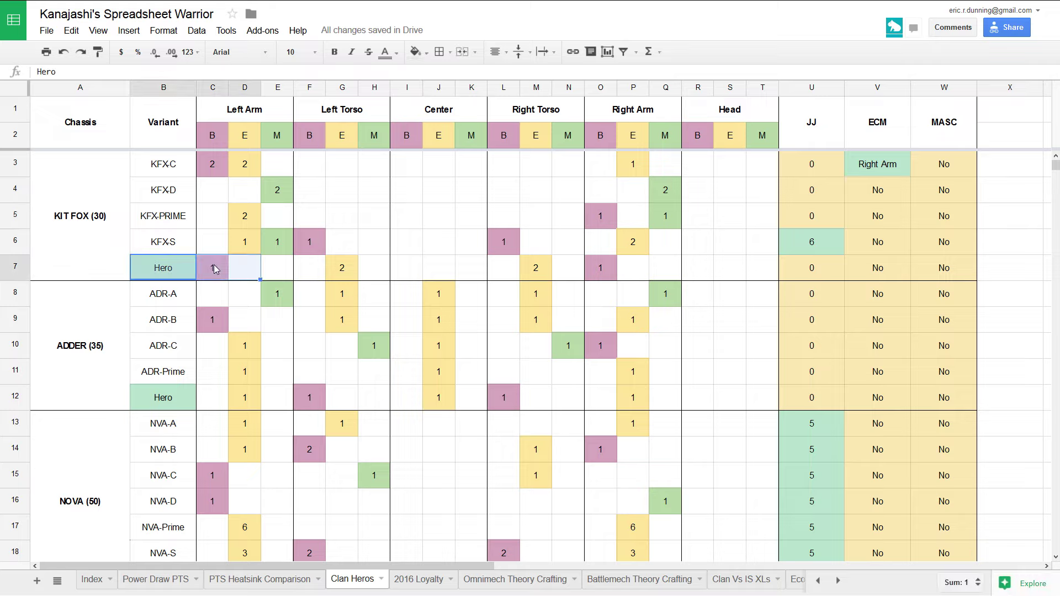
{"action": "left_click", "coordinate": [226, 170]}
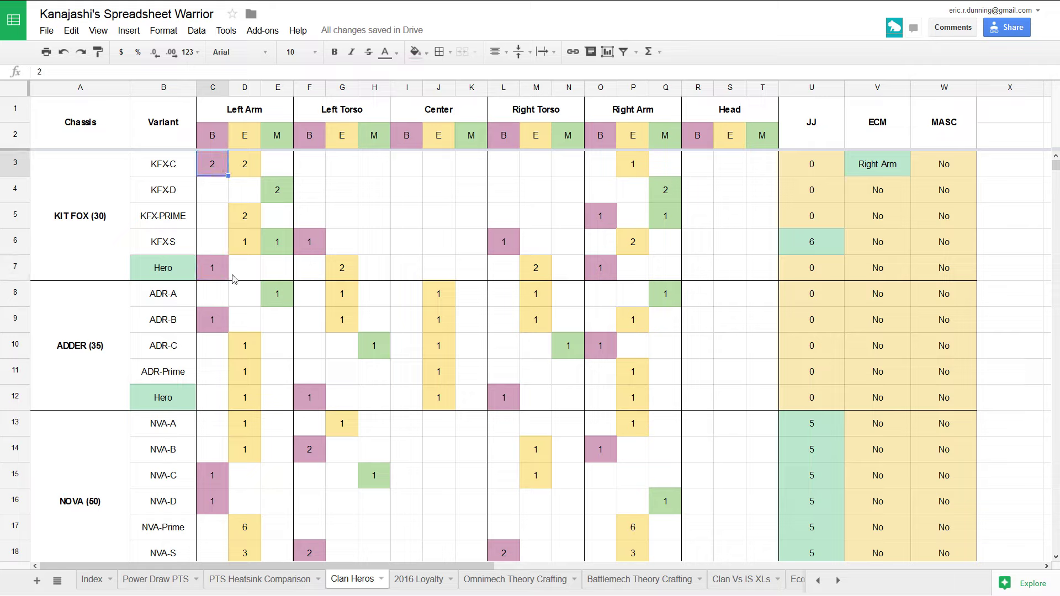
{"action": "left_click", "coordinate": [343, 270]}
{"action": "left_click", "coordinate": [536, 279]}
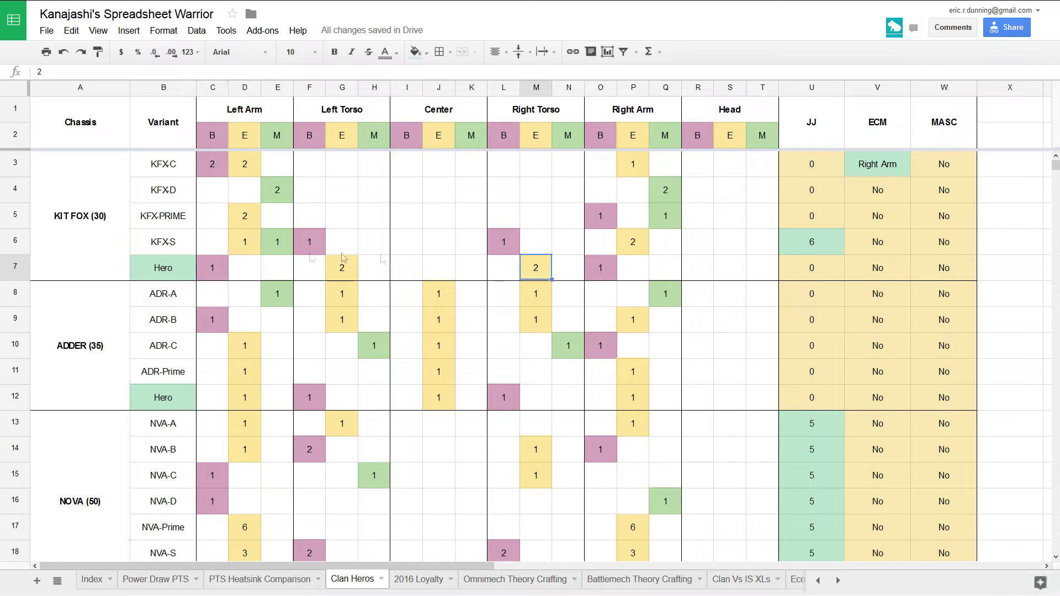
{"action": "left_click", "coordinate": [342, 264]}
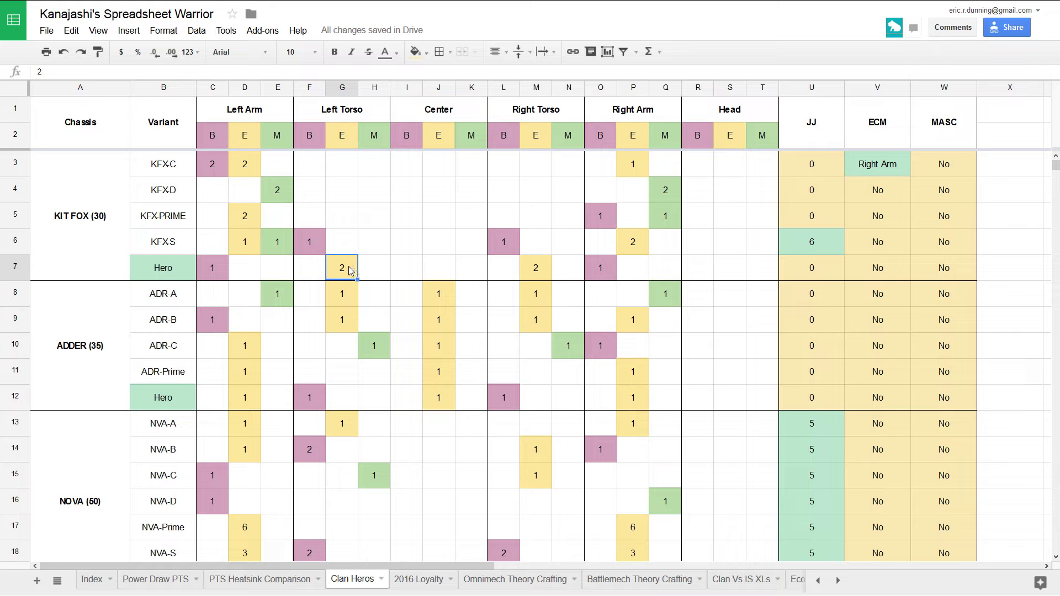
{"action": "left_click", "coordinate": [634, 168]}
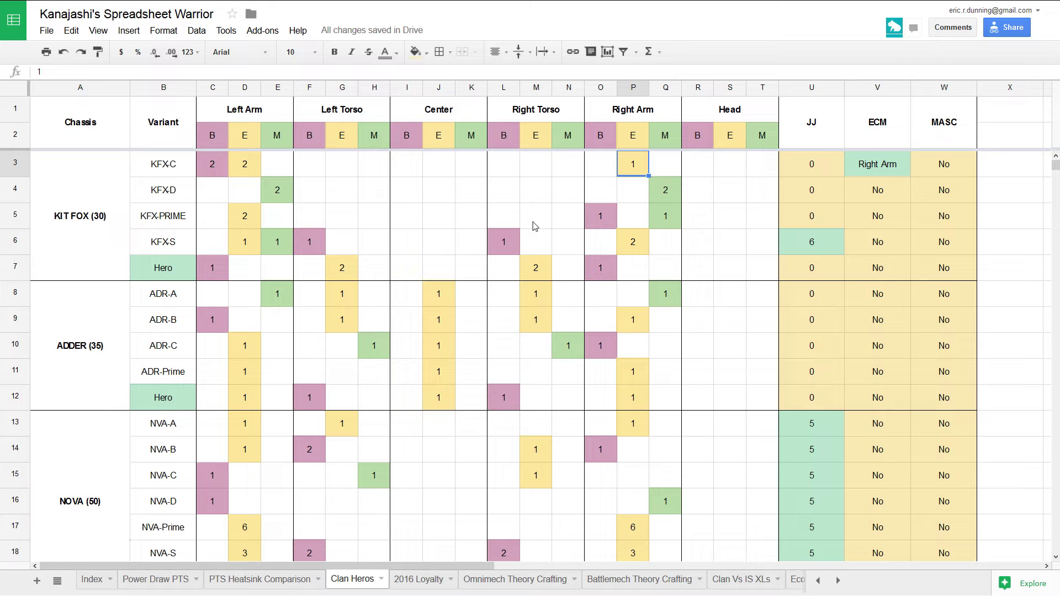
{"action": "left_click", "coordinate": [504, 239]}
{"action": "left_click", "coordinate": [324, 250]}
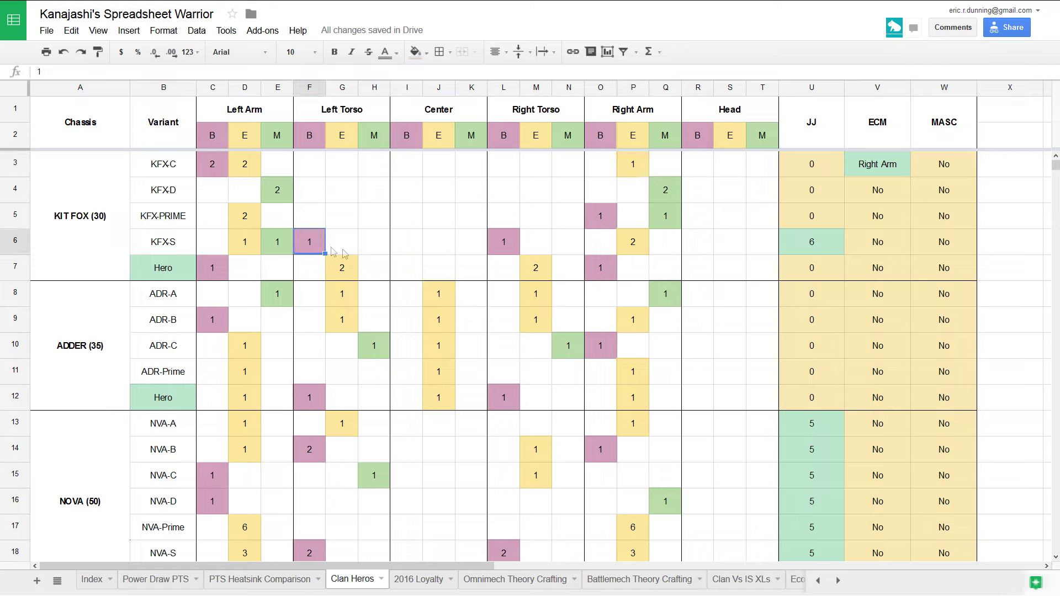
{"action": "left_click", "coordinate": [231, 184]}
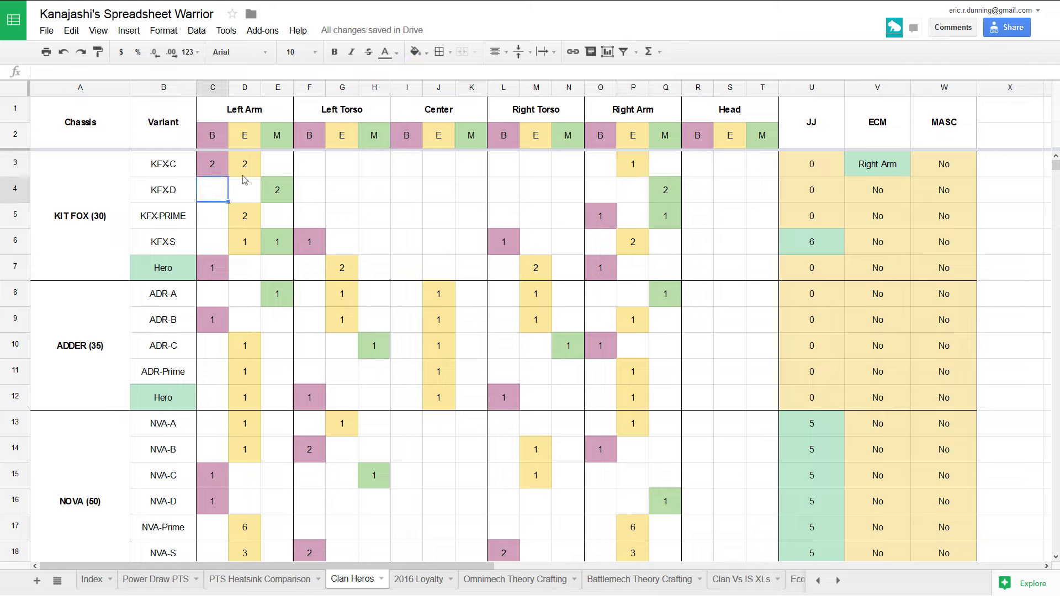
{"action": "left_click", "coordinate": [237, 169]}
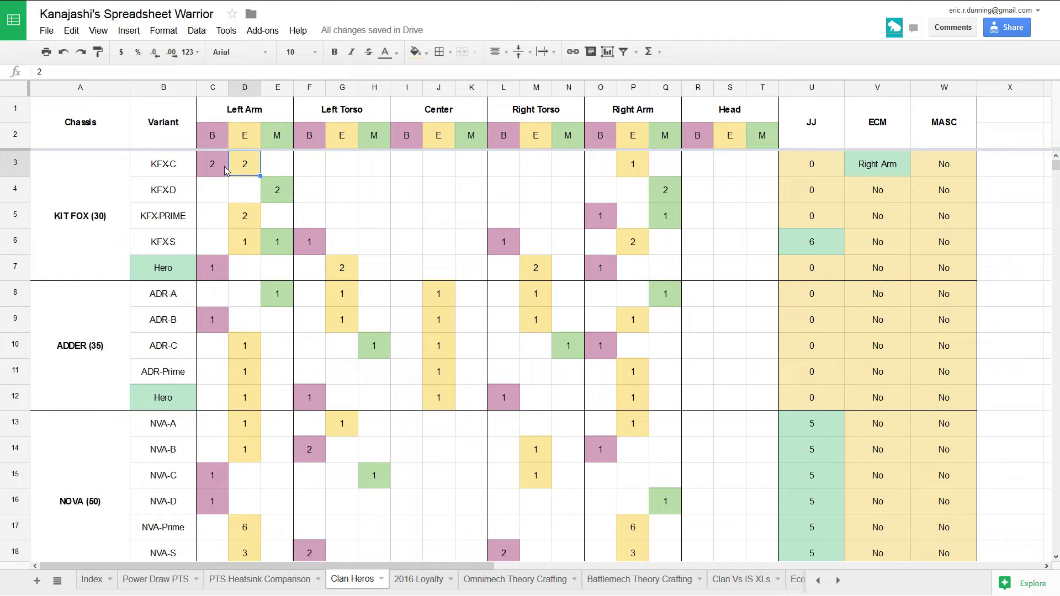
{"action": "left_click", "coordinate": [226, 169]}
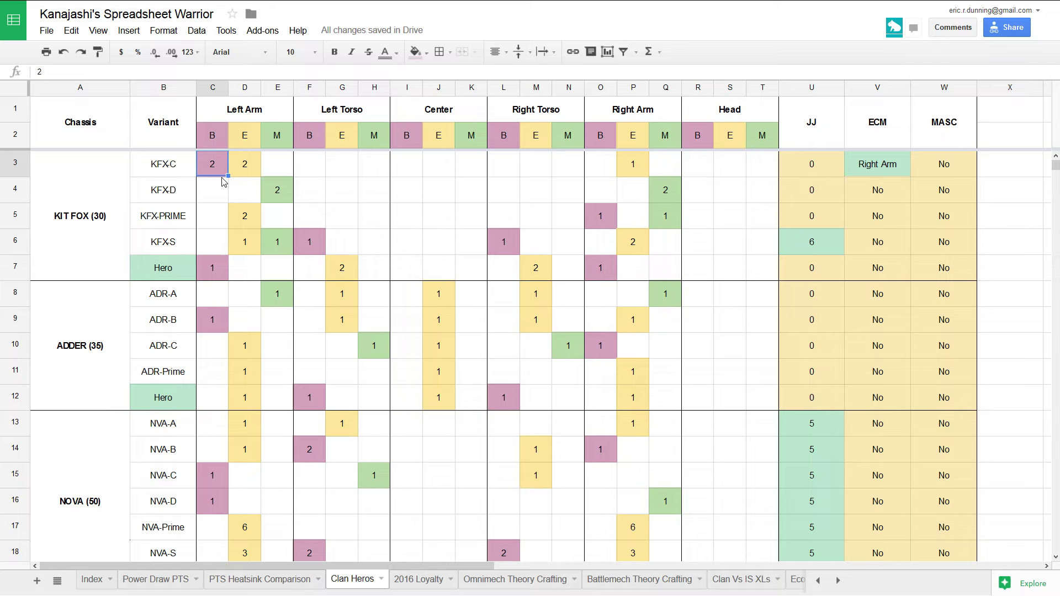
{"action": "left_click_drag", "start_coordinate": [307, 164], "coordinate": [383, 259]}
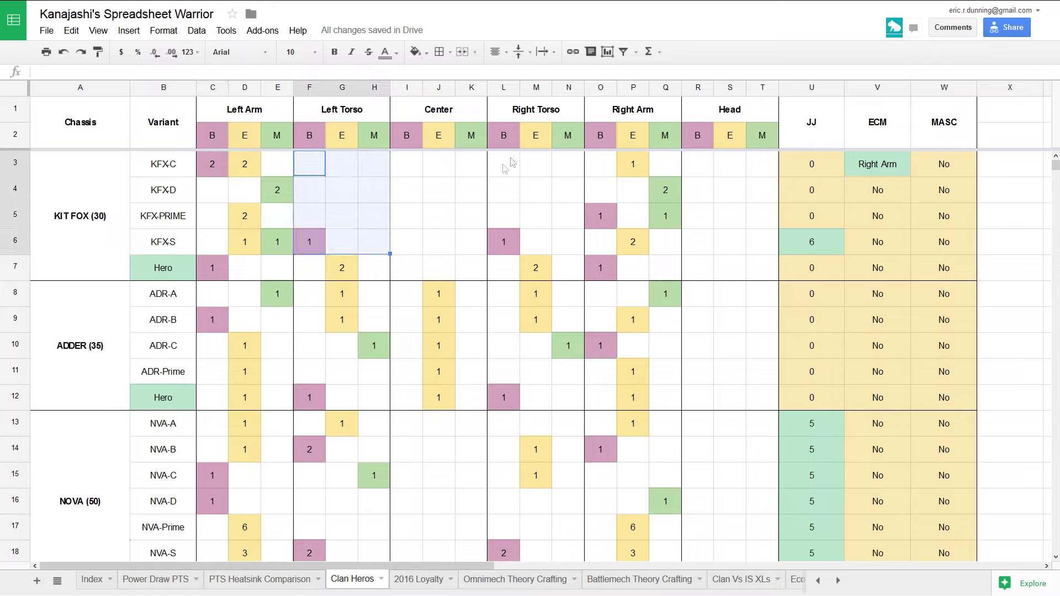
Step: Select the Kit Fox right torso block L3:N6 and inspect the Hero's torso energy counts
{"action": "left_click", "coordinate": [507, 165]}
{"action": "left_click_drag", "start_coordinate": [534, 197], "coordinate": [578, 243]}
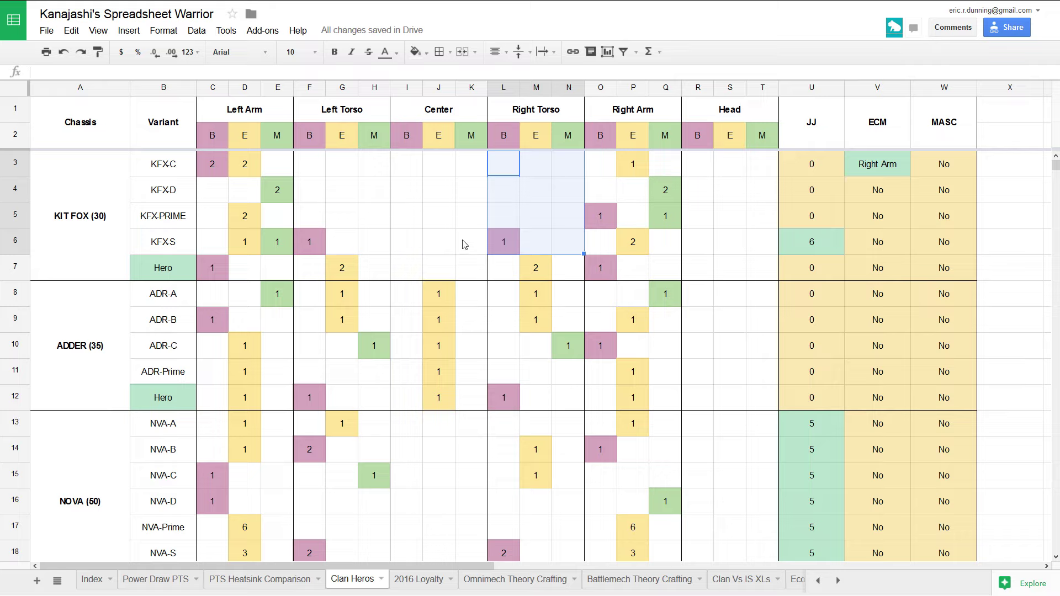
{"action": "left_click", "coordinate": [367, 266]}
{"action": "left_click", "coordinate": [550, 265]}
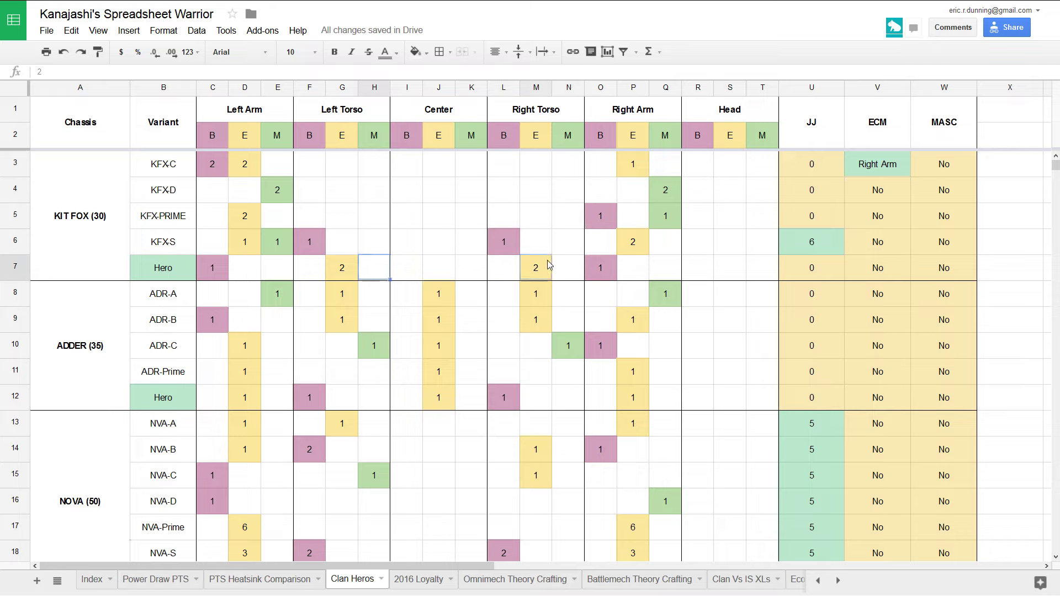
{"action": "left_click", "coordinate": [355, 269]}
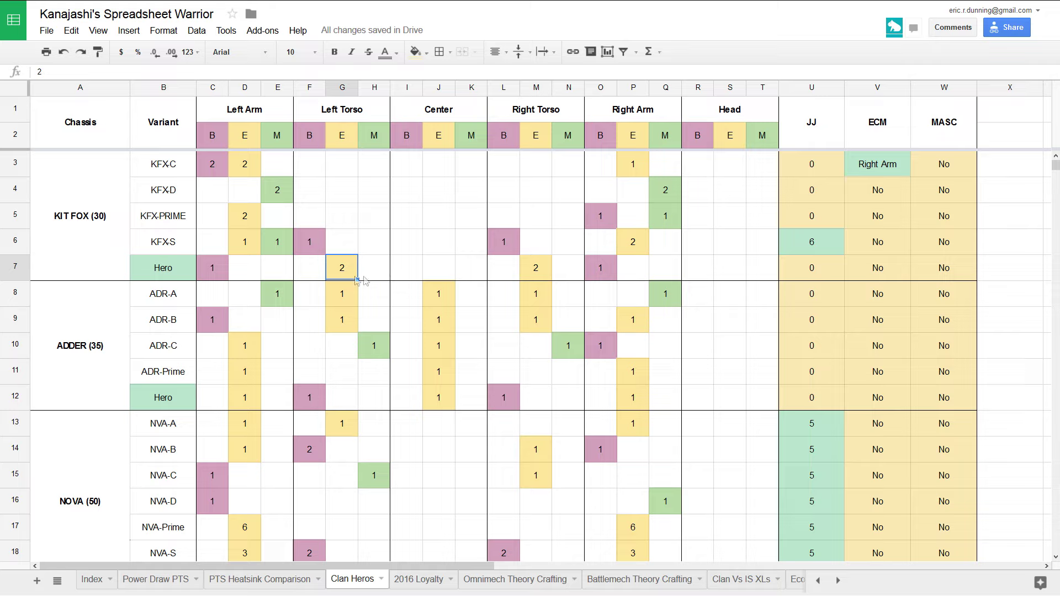
Step: Compare the Hero's energy counts against KFX-PRIME, KFX-S and KFX-C, then open the Clan Hero FAQ
{"action": "left_click", "coordinate": [247, 219]}
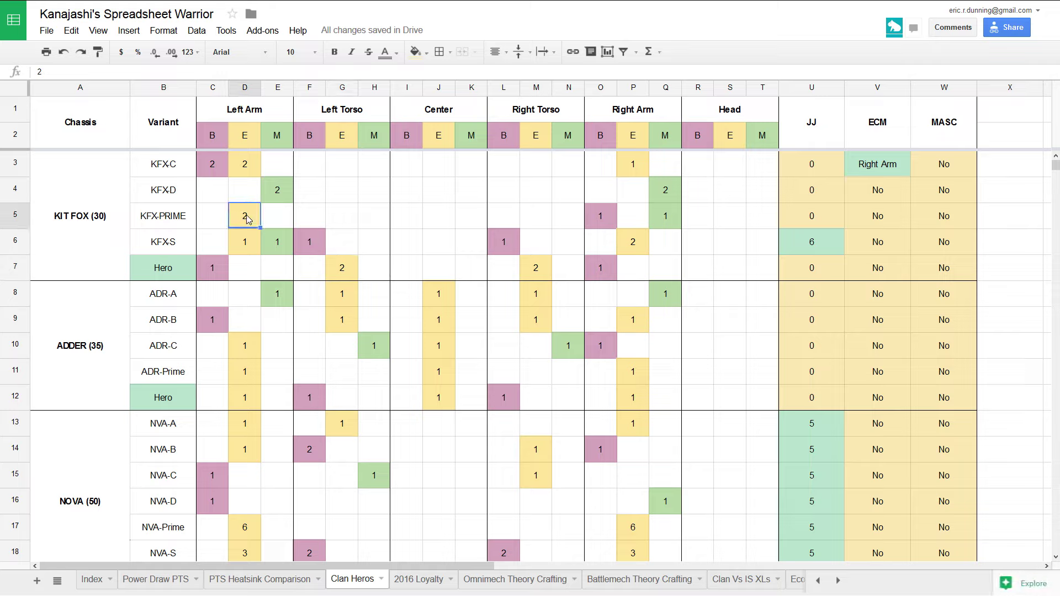
{"action": "left_click", "coordinate": [341, 270]}
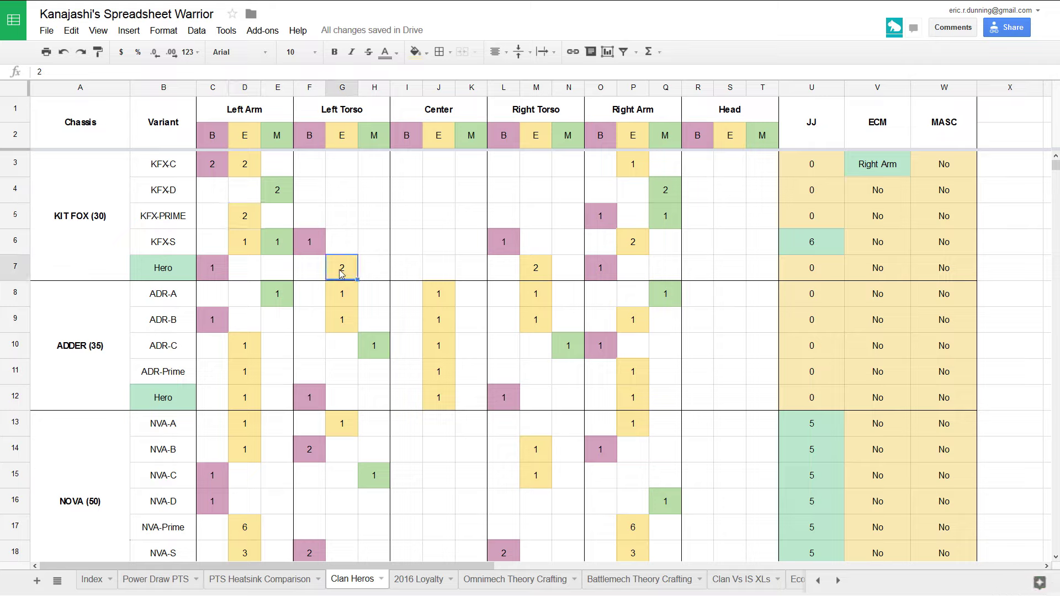
{"action": "left_click", "coordinate": [546, 276]}
{"action": "left_click", "coordinate": [642, 245]}
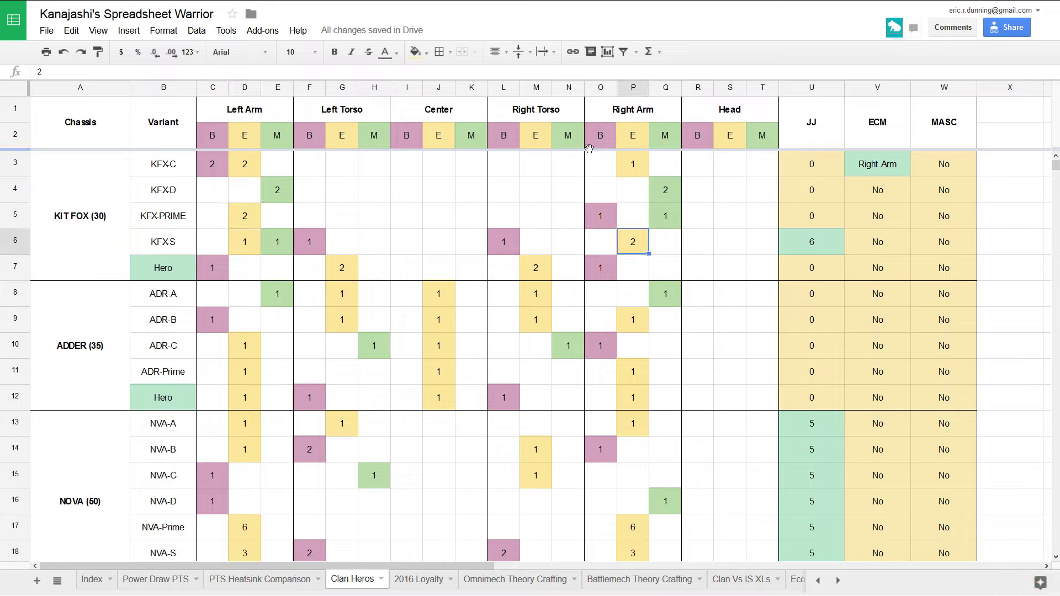
{"action": "left_click", "coordinate": [631, 164]}
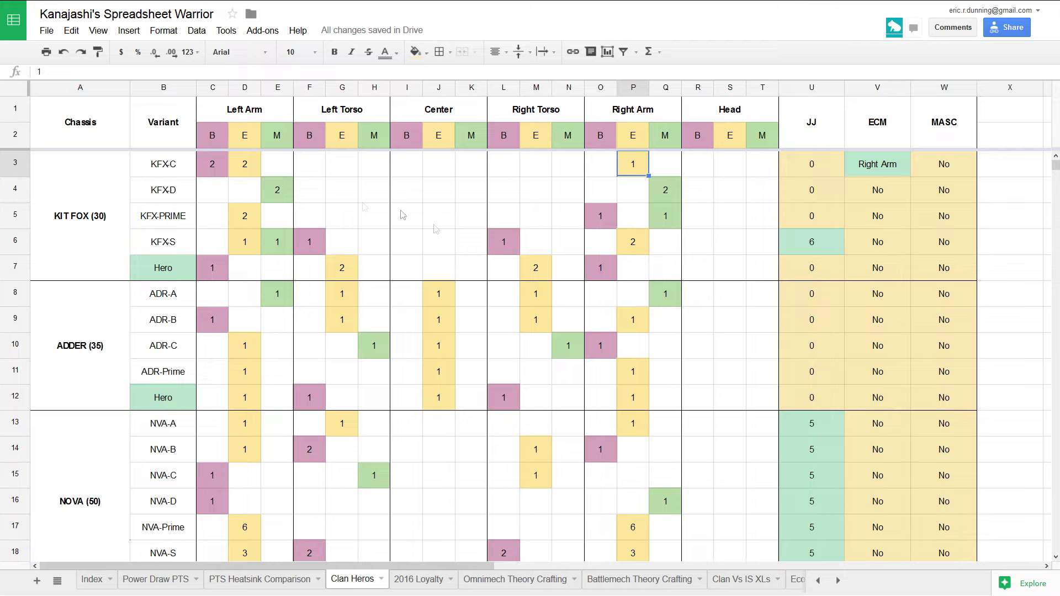
{"action": "mouse_move", "coordinate": [194, 5]}
{"action": "left_click", "coordinate": [270, 8]}
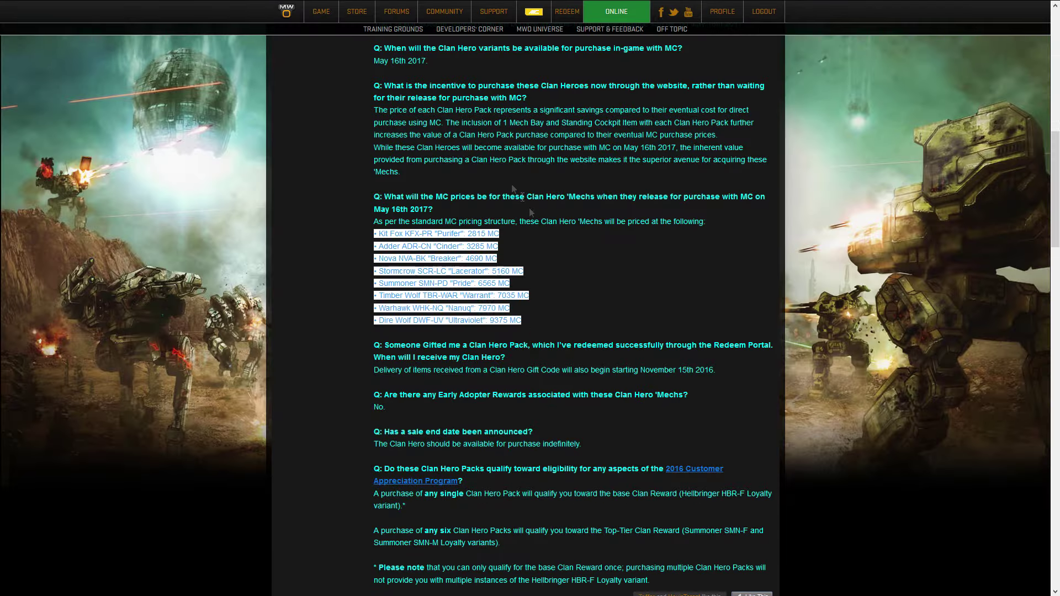
Step: Zoom the forum page in two steps and highlight the Hero OmniPods question and answer
{"action": "left_click", "coordinate": [557, 286]}
{"action": "scroll", "coordinate": [557, 285], "scroll_direction": "up", "scroll_amount": 7}
{"action": "scroll", "coordinate": [558, 286], "scroll_direction": "down", "scroll_amount": 15}
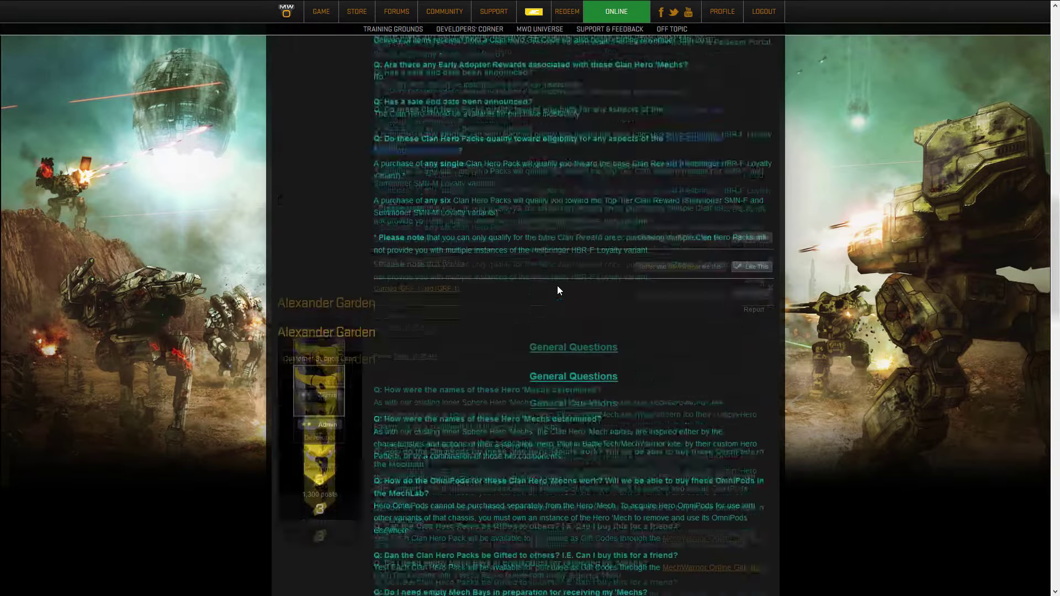
{"action": "scroll", "coordinate": [558, 286], "scroll_direction": "up", "scroll_amount": 2}
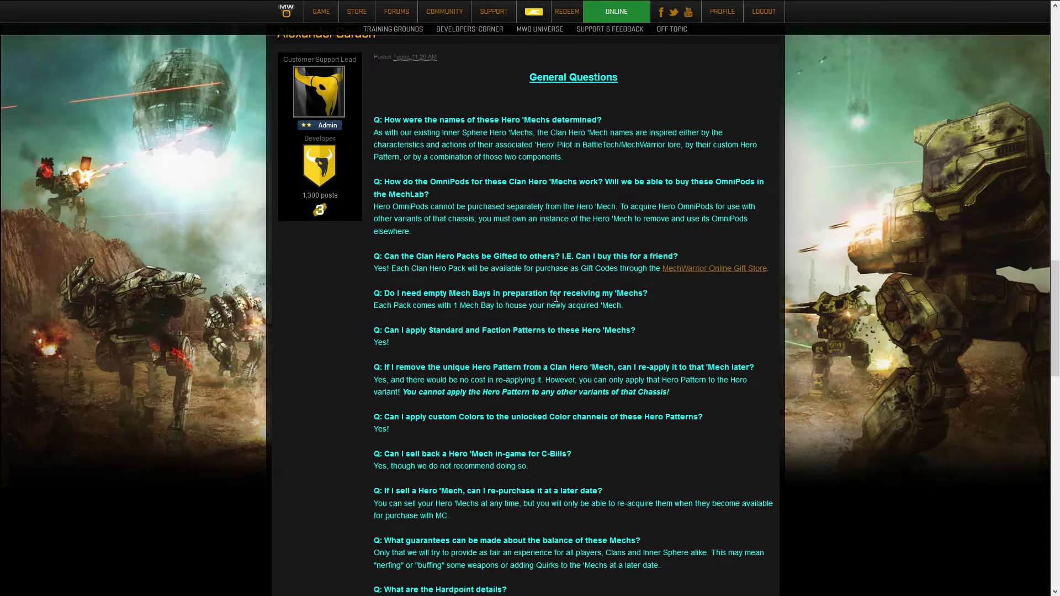
{"action": "key", "text": "ctrl+plus"}
{"action": "key", "text": "ctrl+plus"}
{"action": "key", "text": "ctrl+plus"}
{"action": "key", "text": "ctrl+plus"}
{"action": "key", "text": "ctrl+plus"}
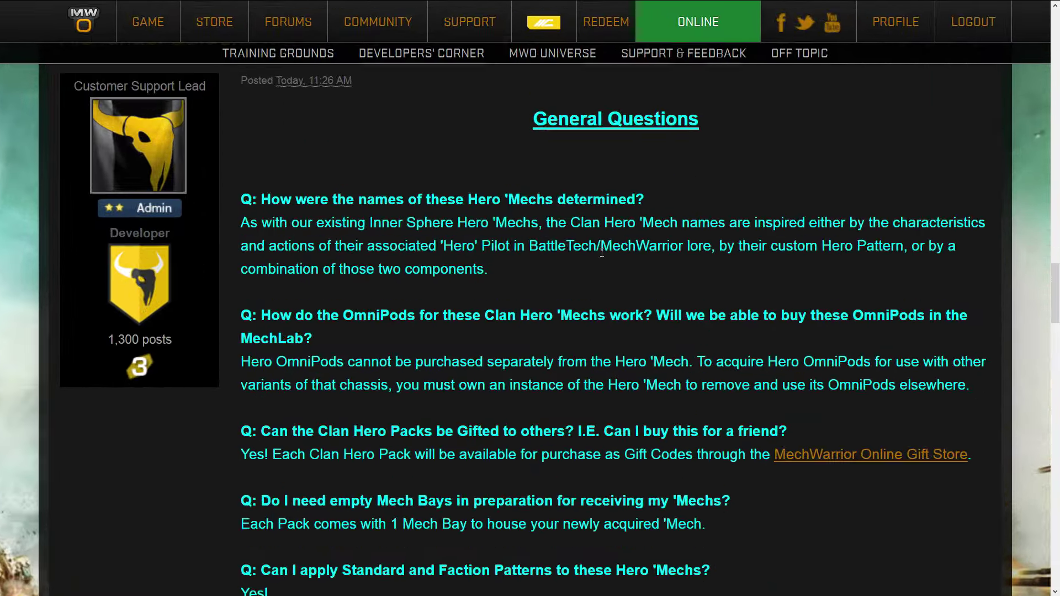
{"action": "key", "text": "ctrl+plus"}
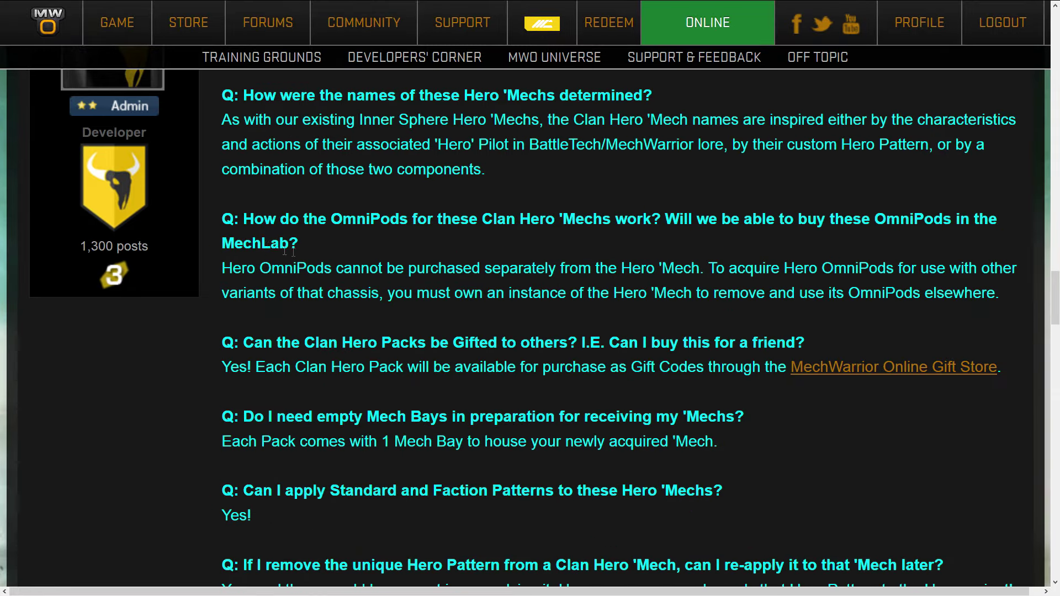
{"action": "triple_click", "coordinate": [224, 219]}
{"action": "left_click_drag", "start_coordinate": [595, 258], "coordinate": [1025, 283]}
{"action": "left_click", "coordinate": [827, 333]}
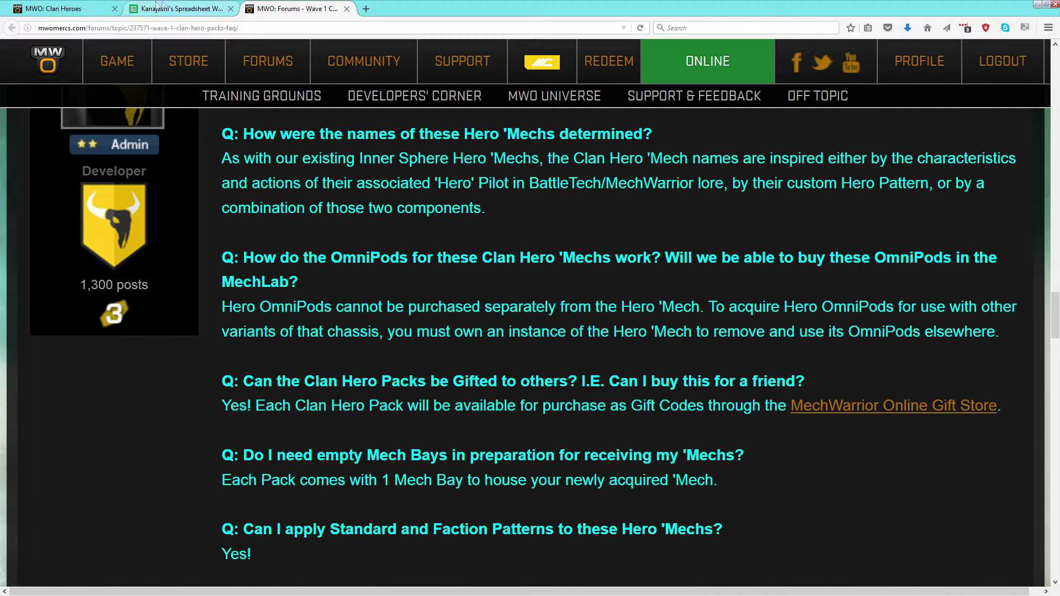
Step: Back on the Clan Heros sheet, recheck the Kit Fox Hero's torso energy counts in M7 and G7
{"action": "left_click", "coordinate": [167, 6]}
{"action": "left_click", "coordinate": [504, 294]}
{"action": "left_click", "coordinate": [535, 268]}
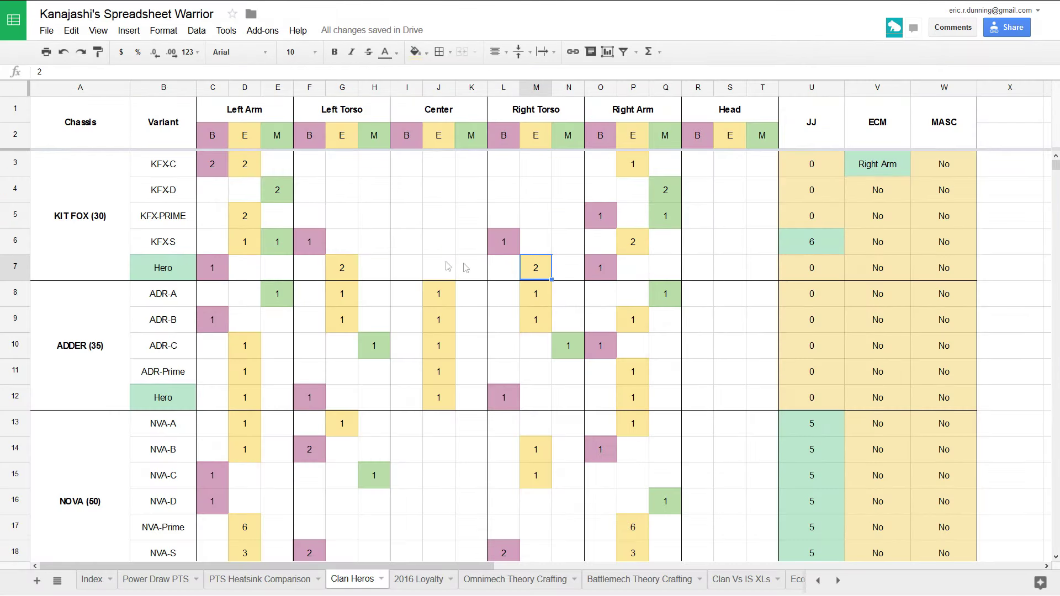
{"action": "left_click_drag", "start_coordinate": [340, 267], "coordinate": [341, 268]}
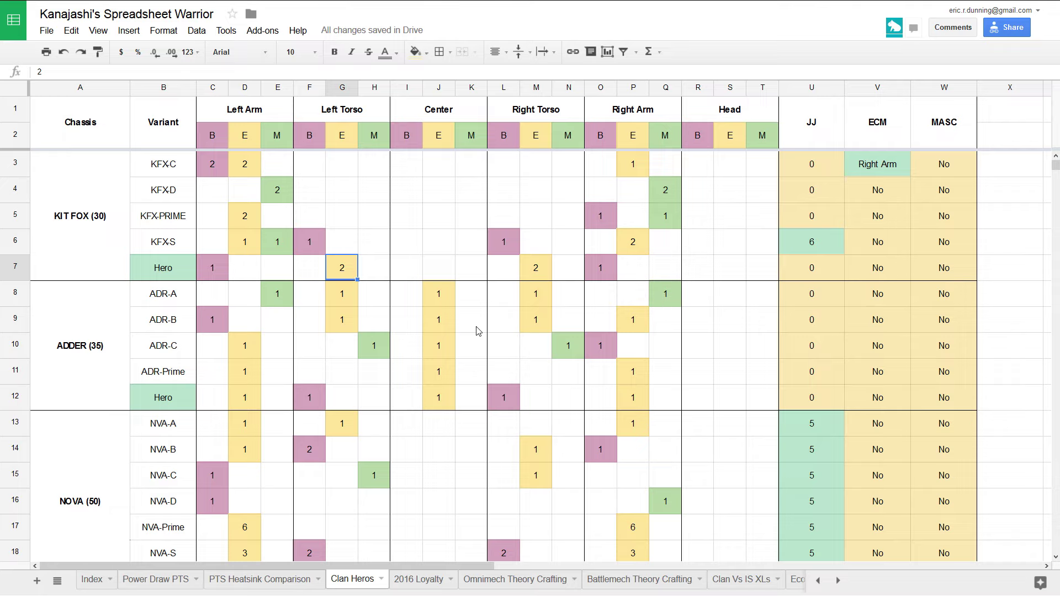
{"action": "scroll", "coordinate": [478, 331], "scroll_direction": "down", "scroll_amount": 1}
{"action": "left_click_drag", "start_coordinate": [185, 353], "coordinate": [281, 356]}
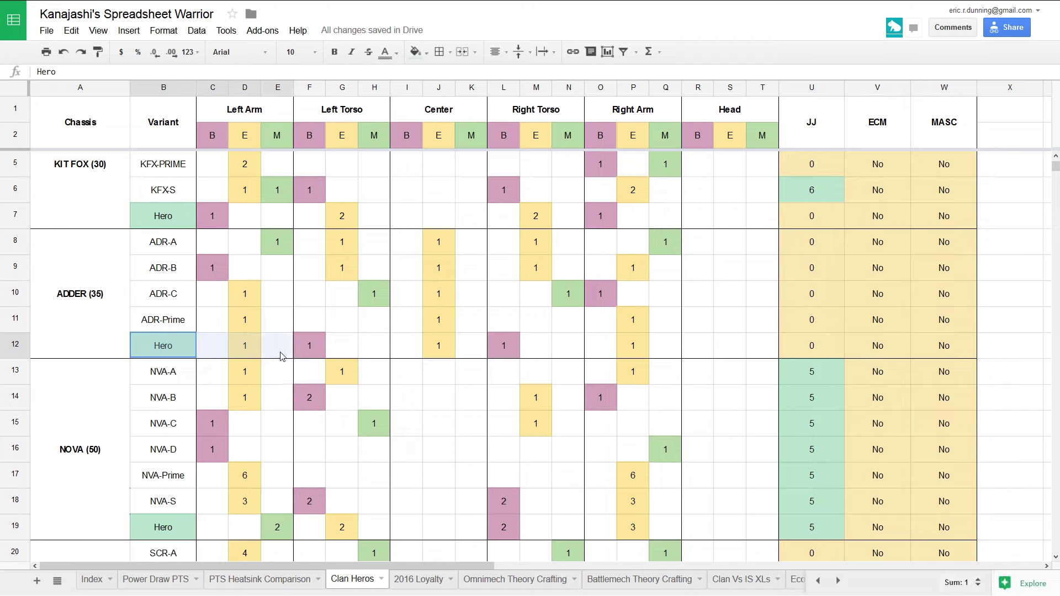
{"action": "left_click", "coordinate": [239, 342]}
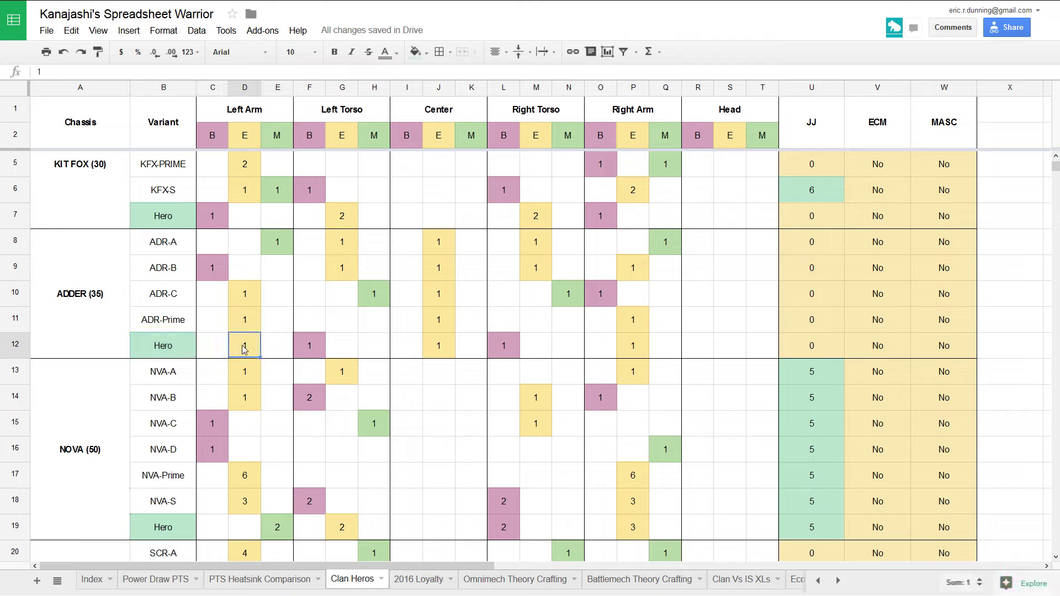
{"action": "left_click", "coordinate": [311, 348]}
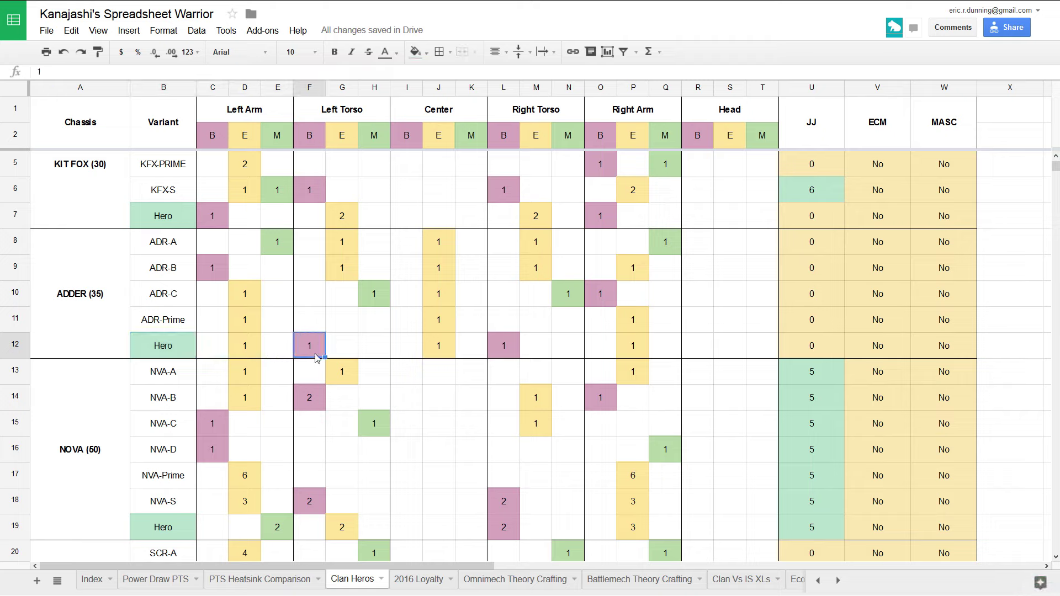
{"action": "left_click", "coordinate": [439, 348]}
{"action": "key", "text": "Up"}
{"action": "key", "text": "Up"}
{"action": "key", "text": "Up"}
{"action": "key", "text": "Up"}
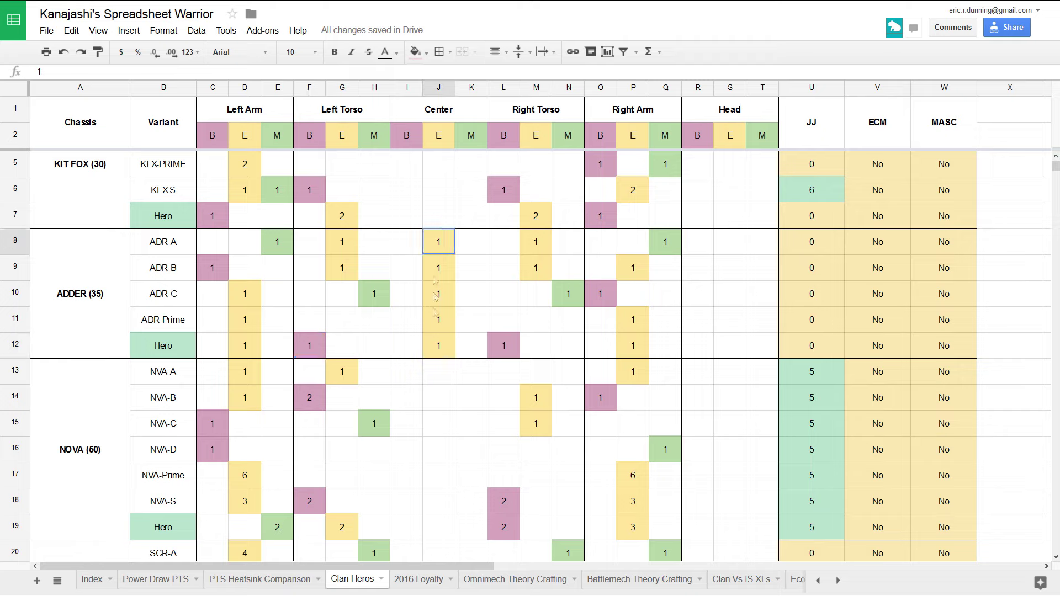
{"action": "left_click", "coordinate": [433, 365], "text": "shift"}
{"action": "left_click", "coordinate": [492, 353]}
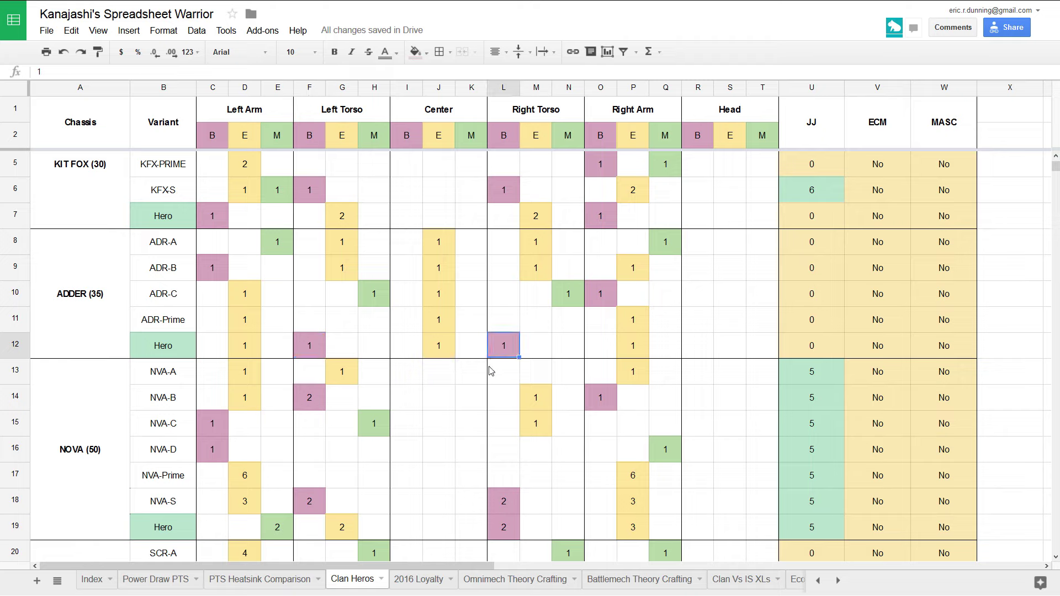
{"action": "mouse_move", "coordinate": [632, 352]}
{"action": "left_mouse_down"}
{"action": "mouse_move", "coordinate": [627, 259]}
{"action": "mouse_move", "coordinate": [627, 341]}
{"action": "left_mouse_up"}
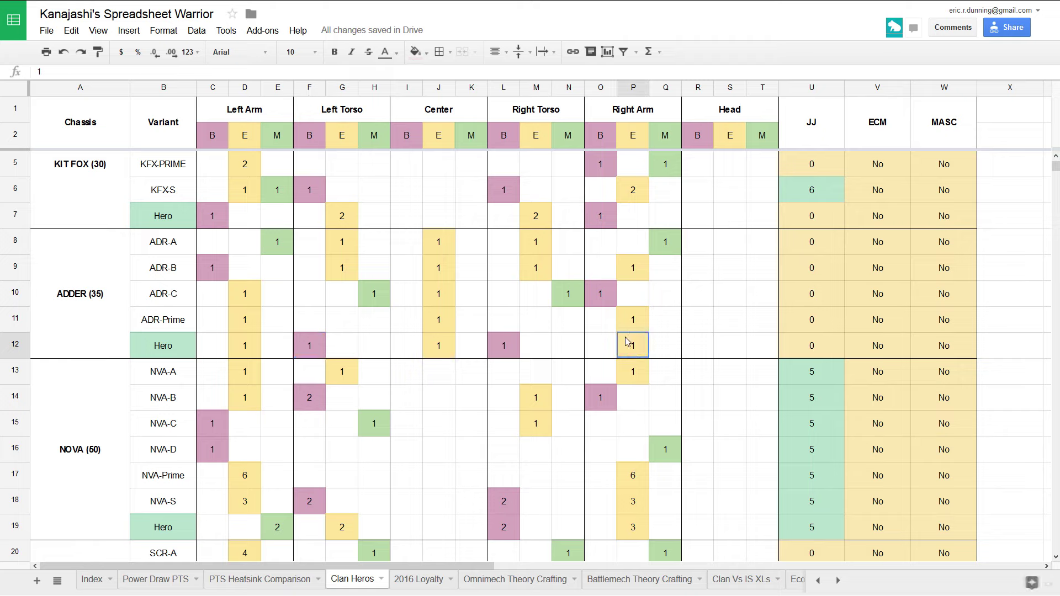
{"action": "left_click", "coordinate": [594, 346]}
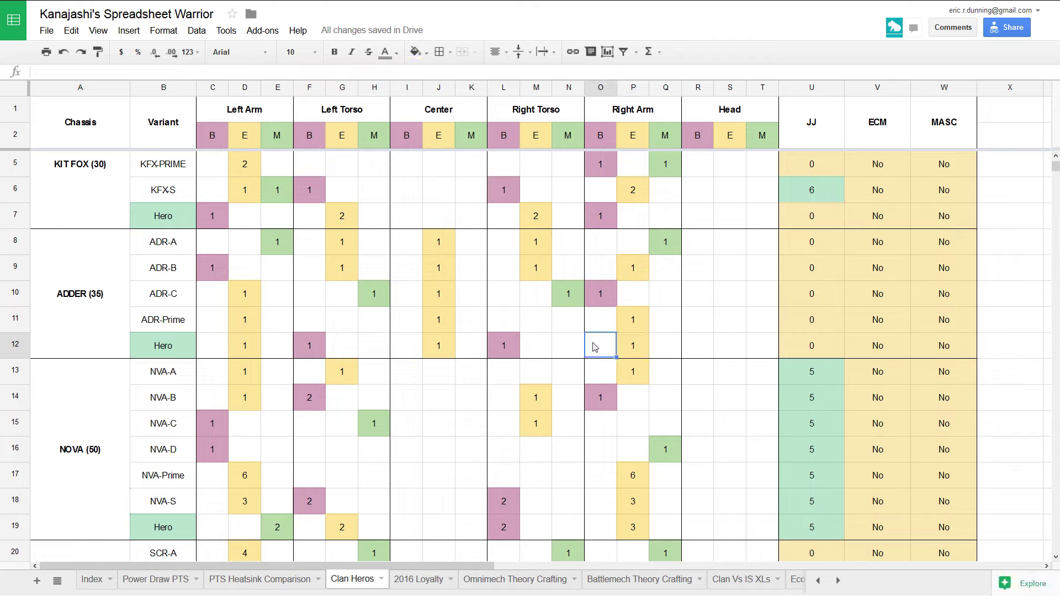
{"action": "left_click", "coordinate": [500, 353]}
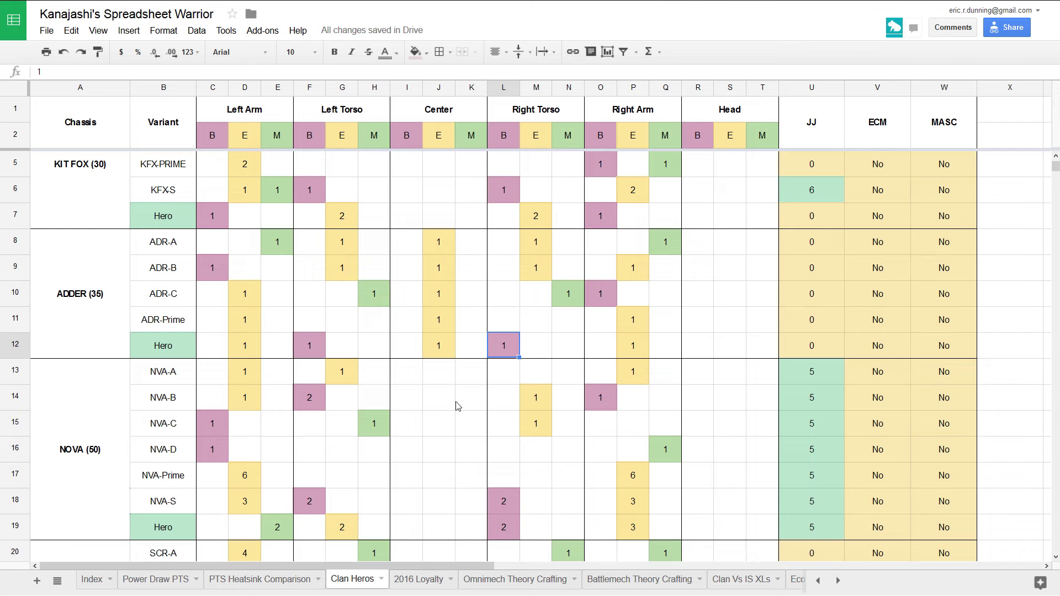
{"action": "scroll", "coordinate": [469, 371], "scroll_direction": "down", "scroll_amount": 3}
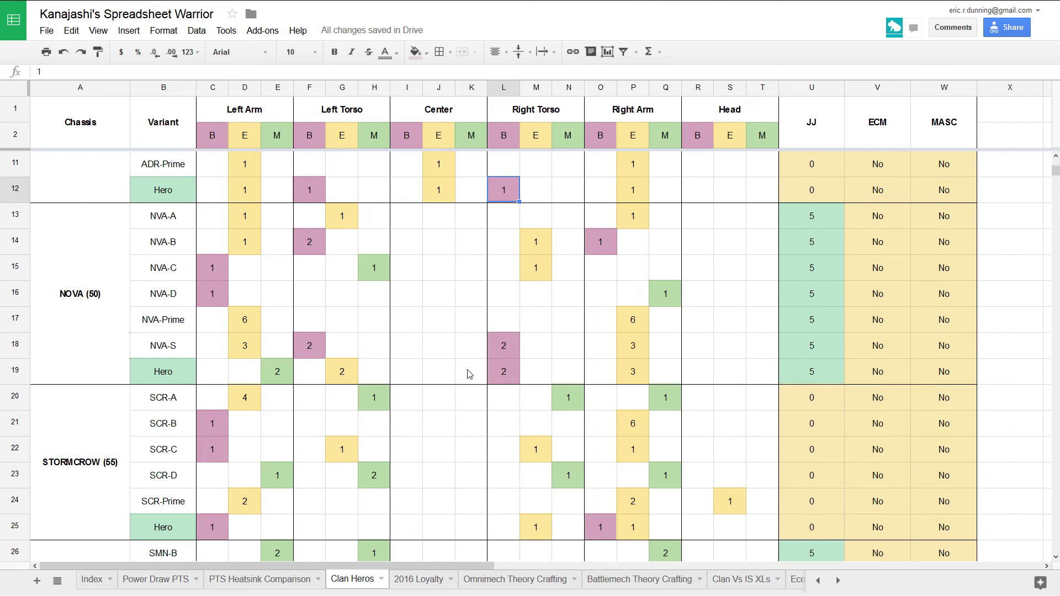
{"action": "left_click_drag", "start_coordinate": [217, 374], "coordinate": [243, 375]}
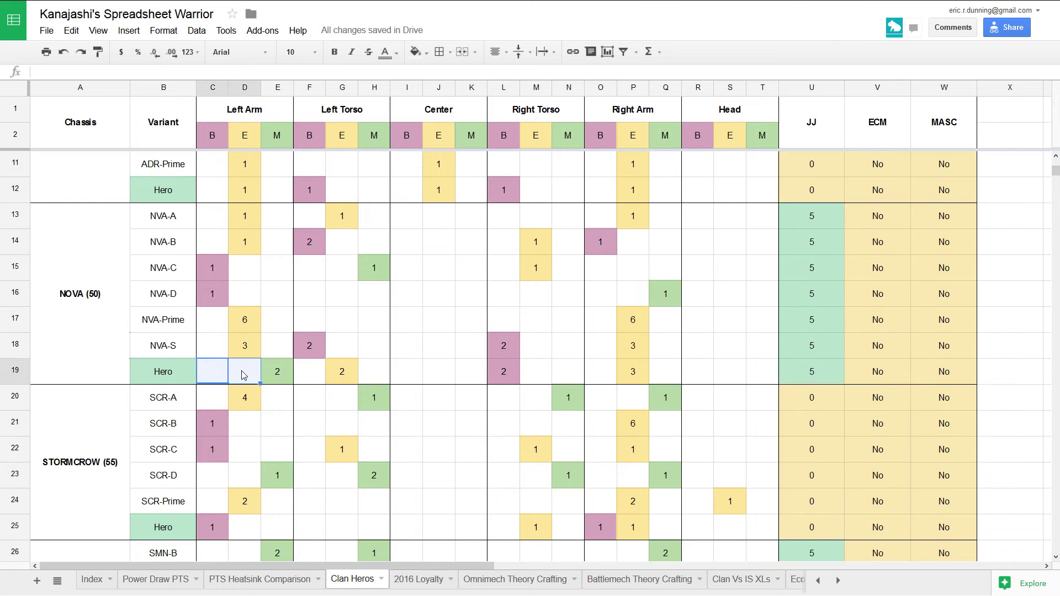
{"action": "left_click", "coordinate": [276, 376]}
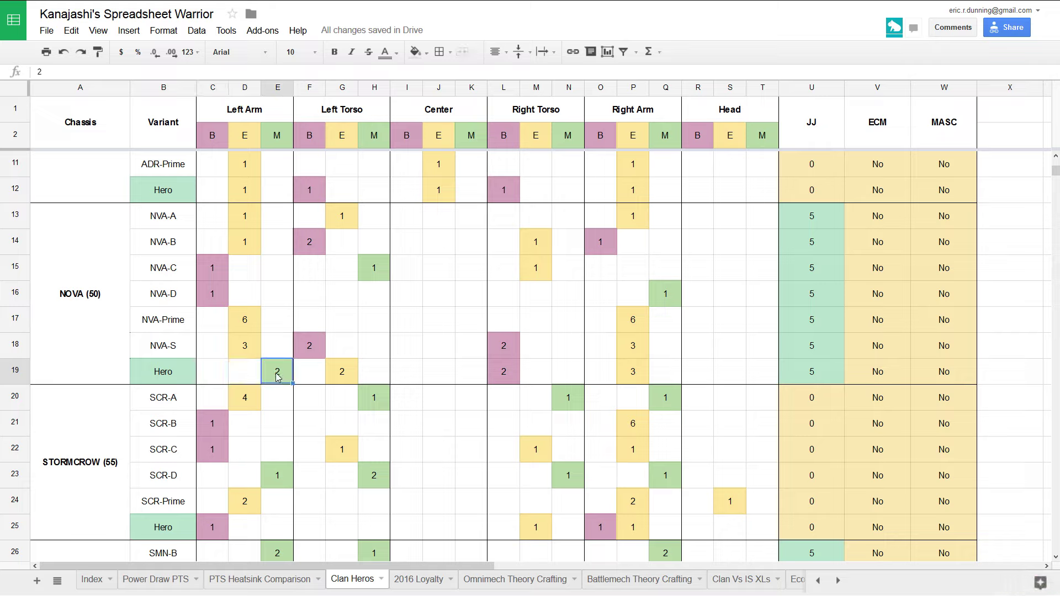
{"action": "left_click", "coordinate": [337, 376]}
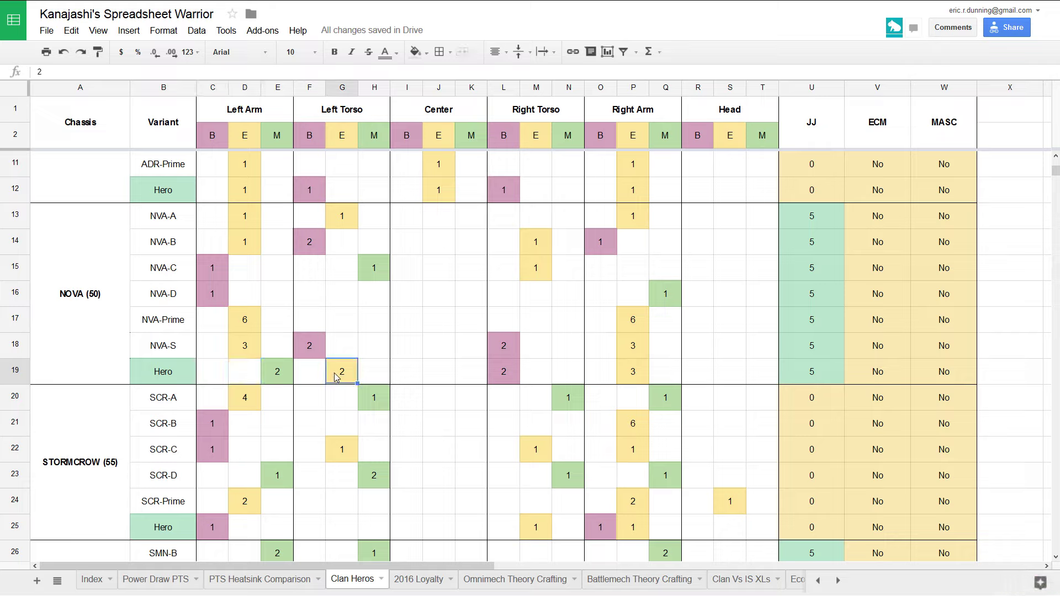
{"action": "left_click_drag", "start_coordinate": [405, 375], "coordinate": [486, 376]}
{"action": "left_click", "coordinate": [504, 373]}
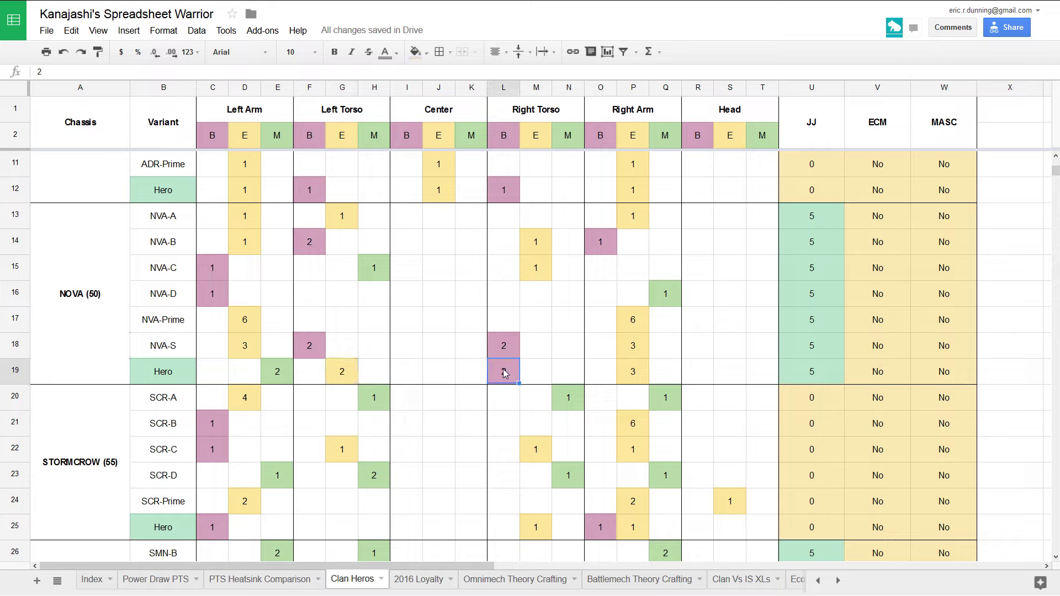
{"action": "left_click", "coordinate": [635, 376]}
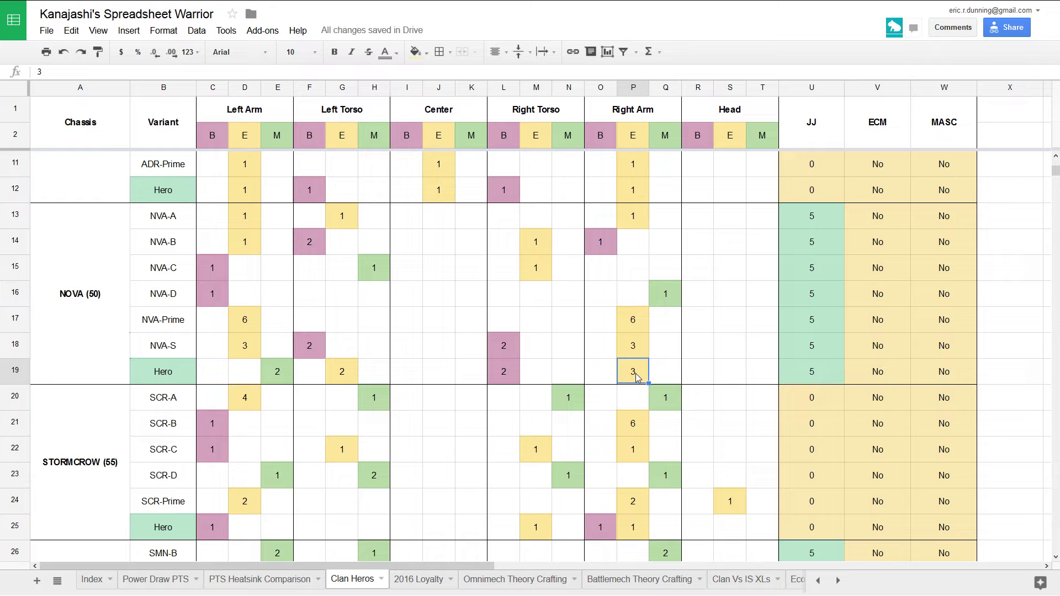
{"action": "left_click_drag", "start_coordinate": [636, 368], "coordinate": [634, 323]}
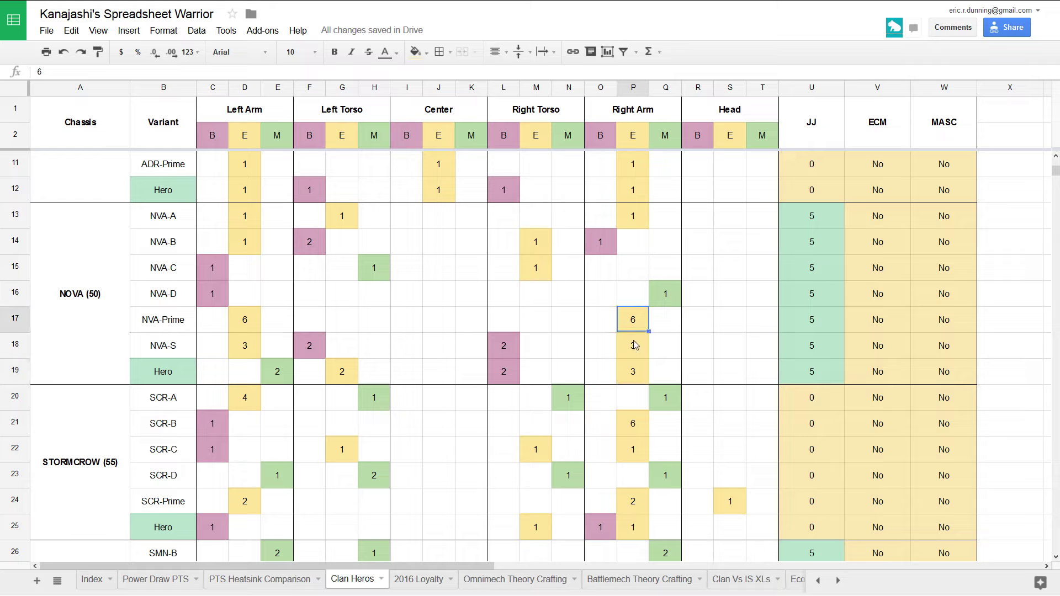
{"action": "left_click", "coordinate": [634, 345]}
{"action": "left_click", "coordinate": [633, 375]}
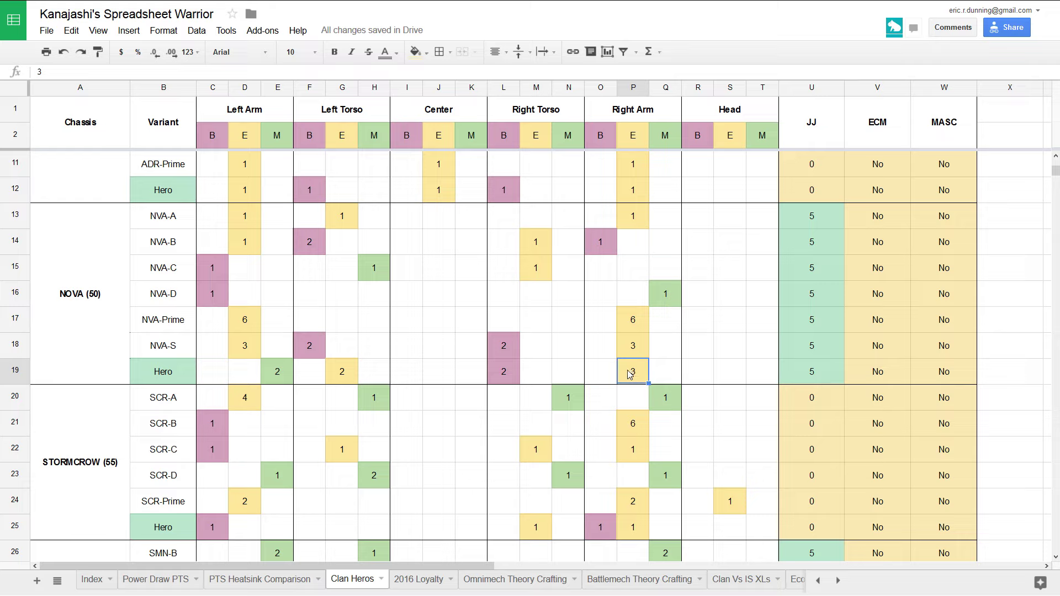
{"action": "left_click_drag", "start_coordinate": [510, 376], "coordinate": [508, 340]}
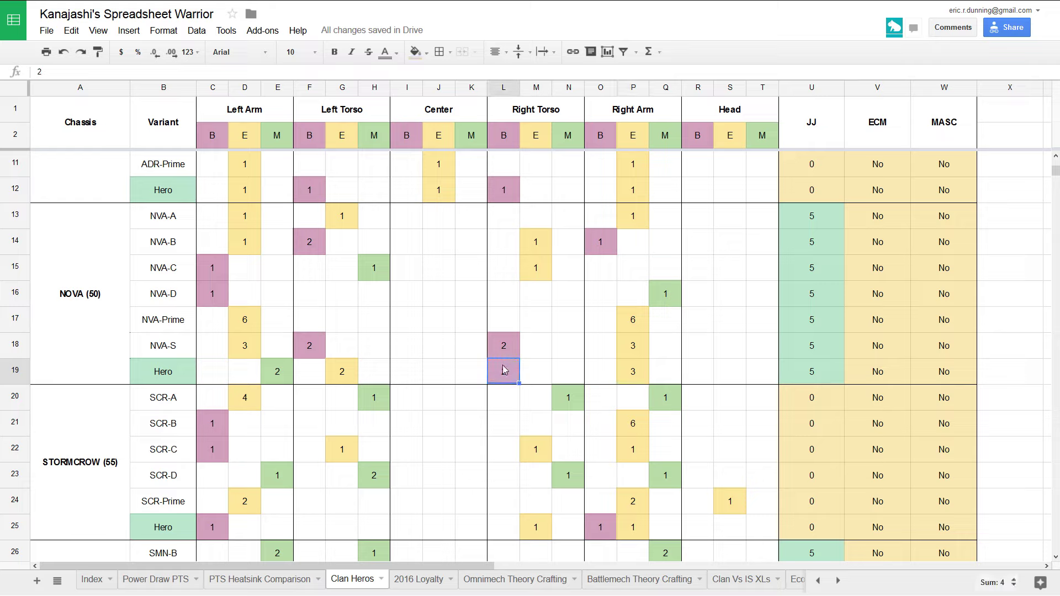
{"action": "left_click", "coordinate": [427, 380]}
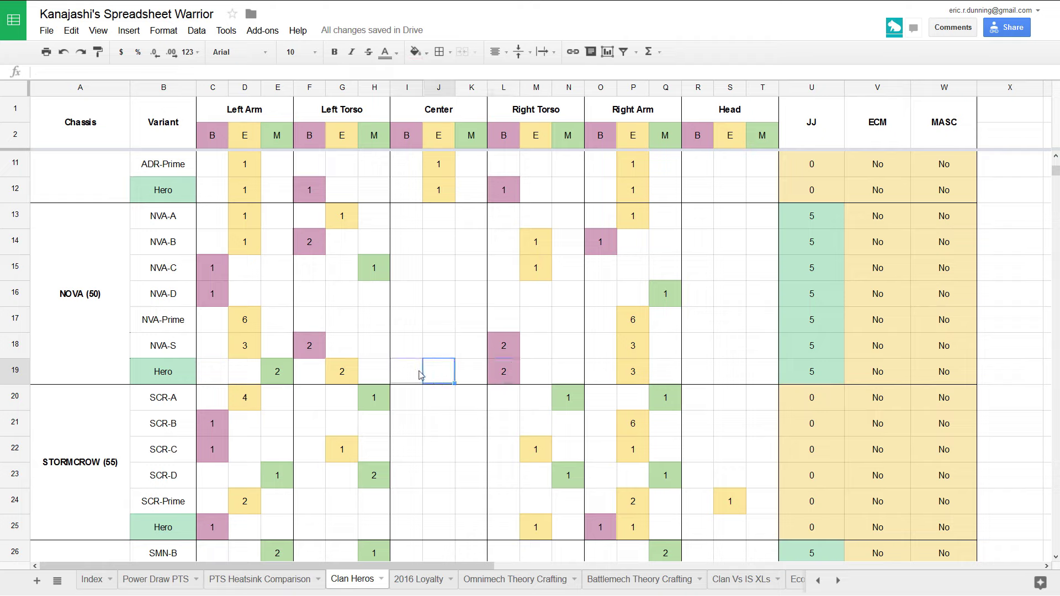
{"action": "left_click_drag", "start_coordinate": [426, 383], "coordinate": [403, 212]}
{"action": "left_click", "coordinate": [439, 319]}
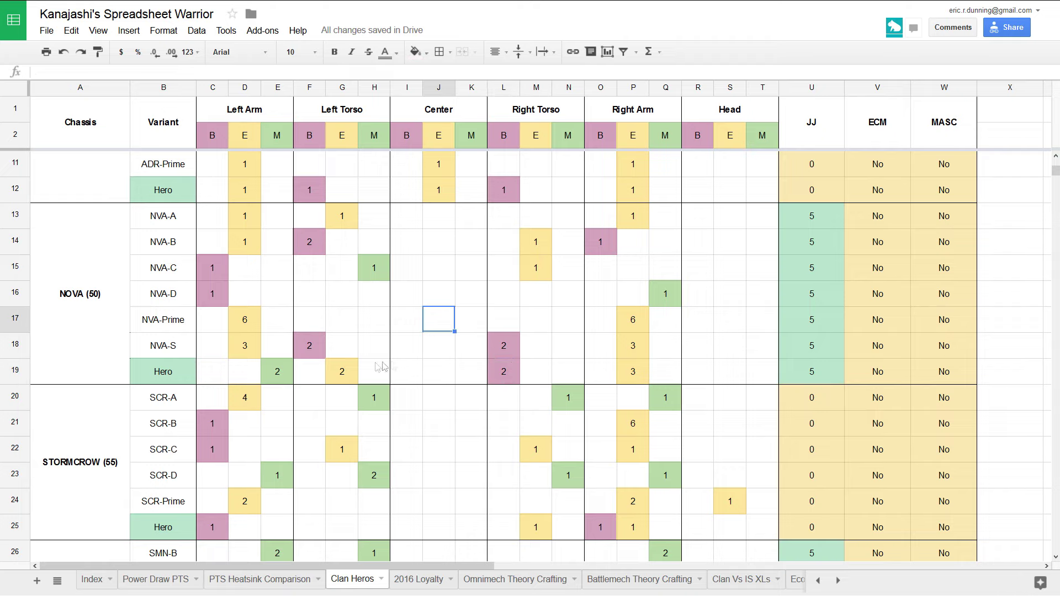
{"action": "left_click", "coordinate": [343, 366]}
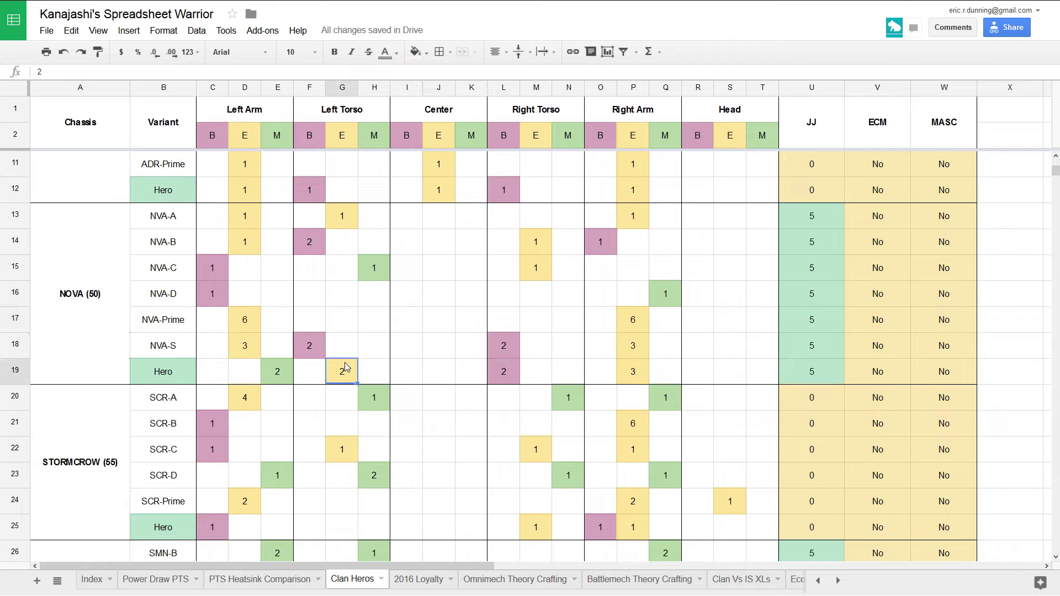
{"action": "left_click", "coordinate": [350, 223]}
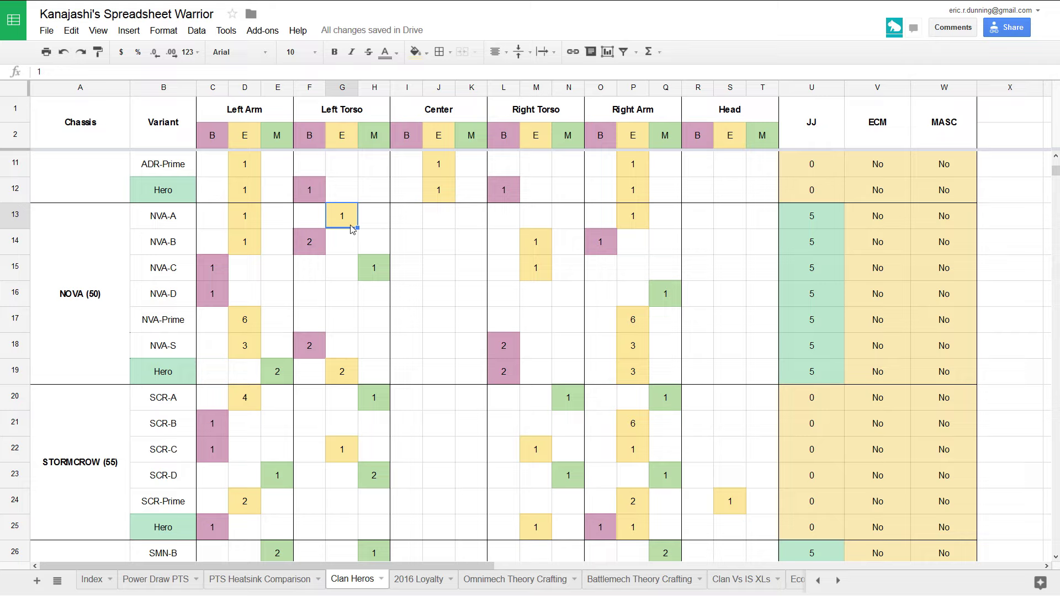
{"action": "left_click", "coordinate": [251, 331]}
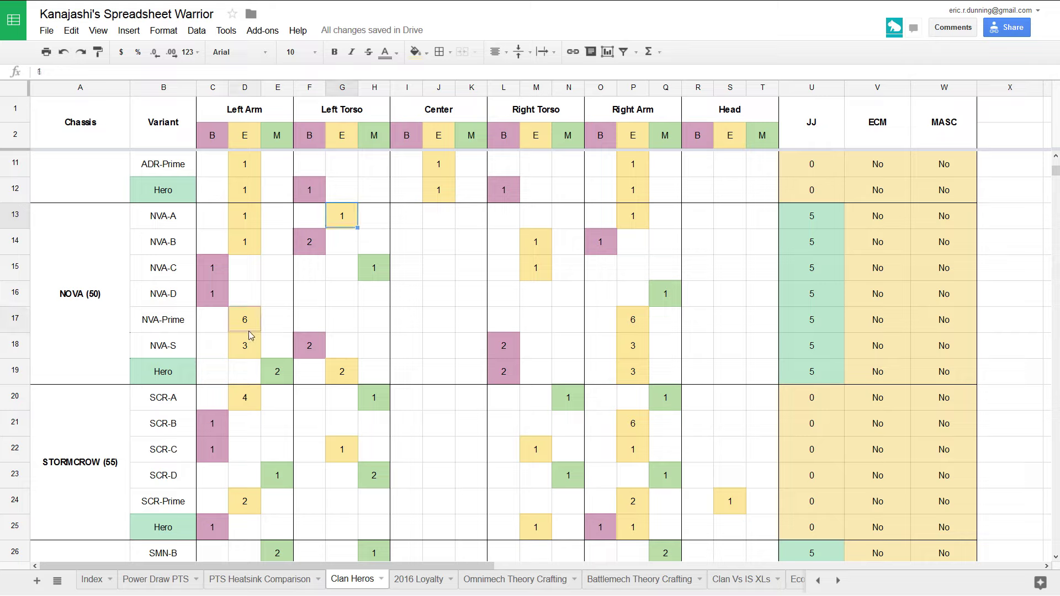
{"action": "left_click", "coordinate": [611, 332]}
{"action": "left_click", "coordinate": [548, 280]}
{"action": "left_click", "coordinate": [327, 222]}
{"action": "left_click", "coordinate": [403, 346]}
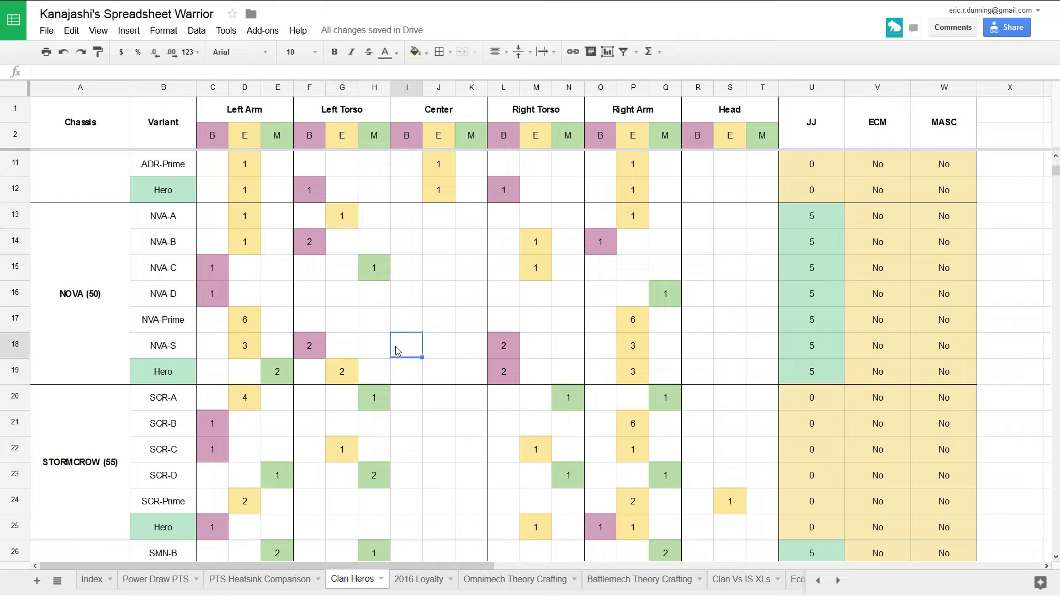
{"action": "left_click", "coordinate": [372, 342]}
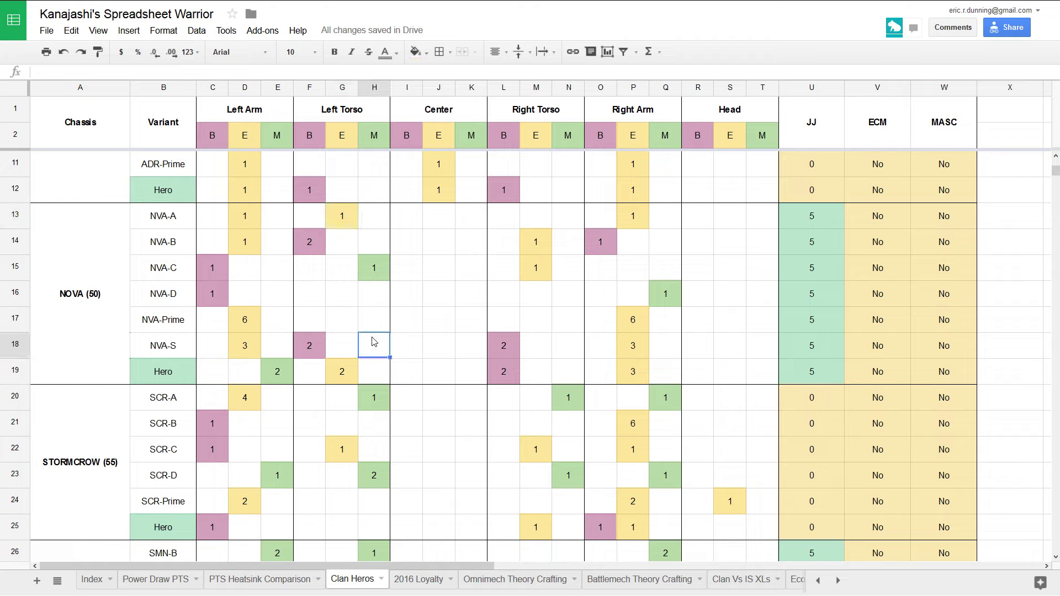
{"action": "left_click", "coordinate": [344, 361]}
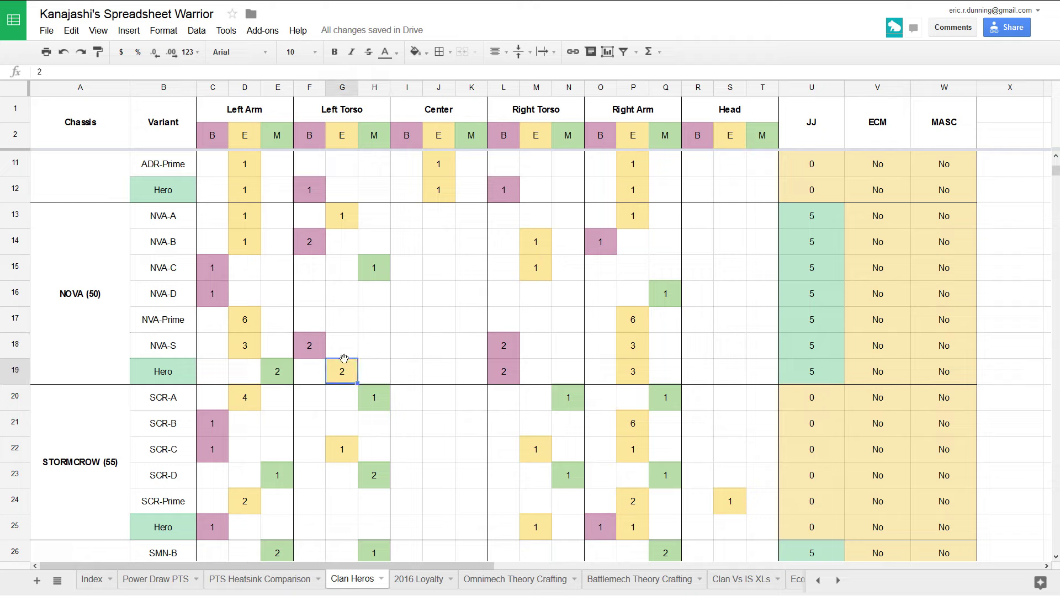
{"action": "left_click", "coordinate": [276, 373]}
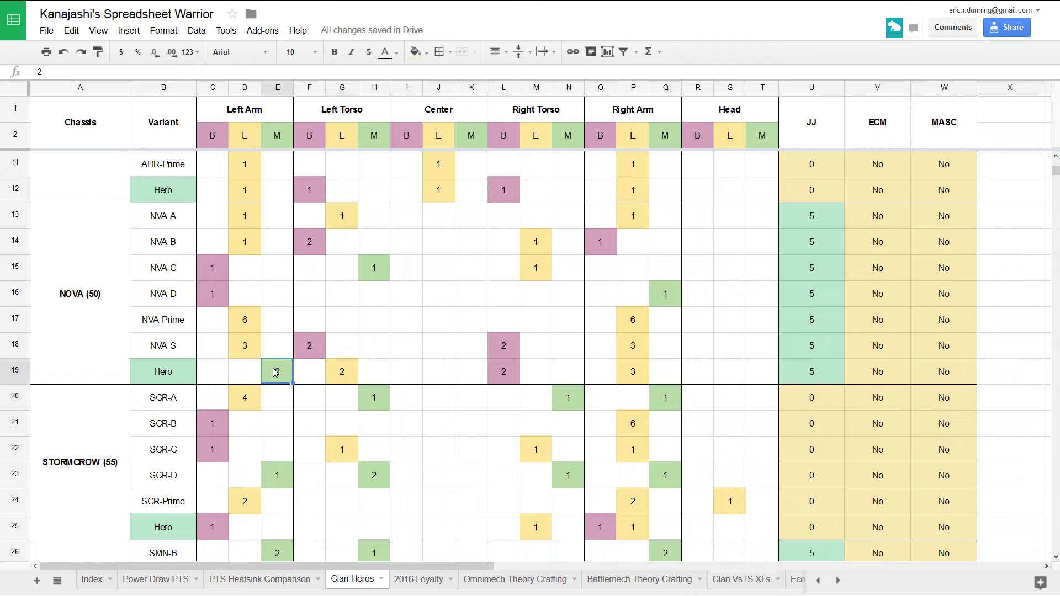
{"action": "left_click", "coordinate": [380, 272]}
{"action": "key", "text": "Down"}
{"action": "key", "text": "ctrl+Right"}
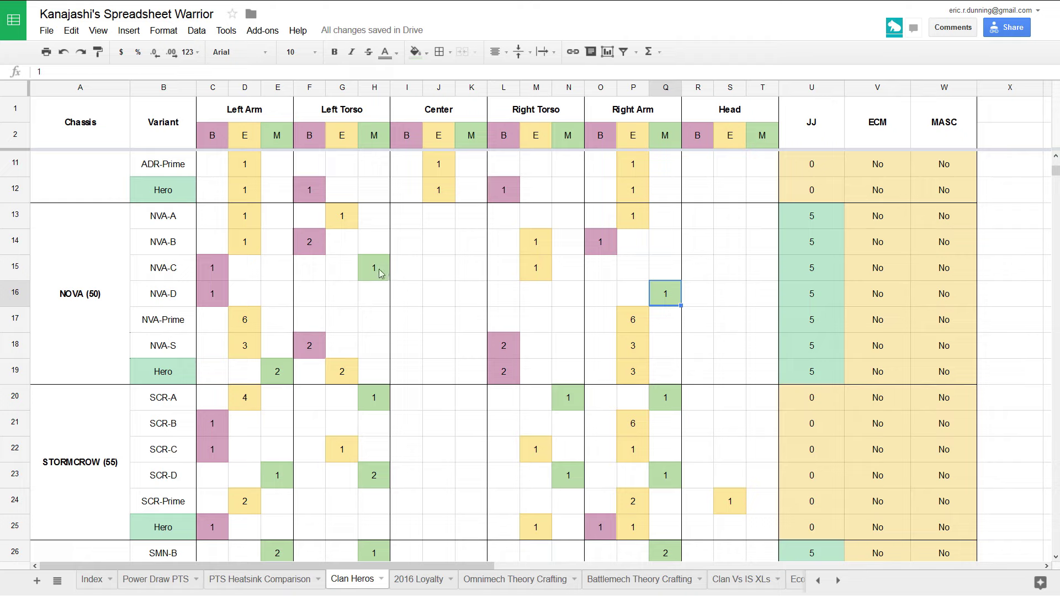
{"action": "left_click", "coordinate": [380, 272]}
{"action": "left_click", "coordinate": [288, 373]}
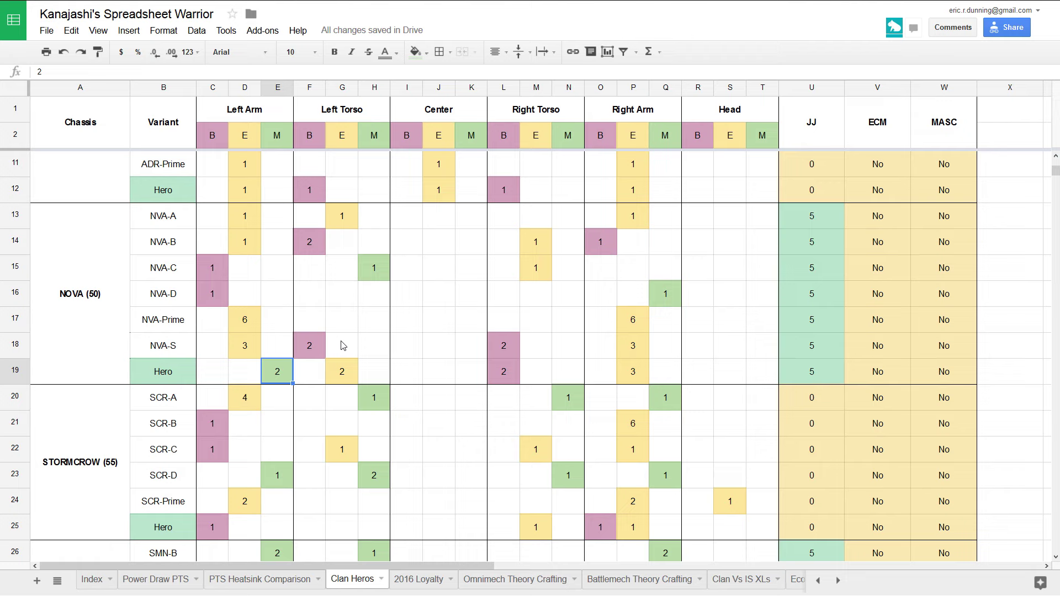
{"action": "scroll", "coordinate": [338, 331], "scroll_direction": "down", "scroll_amount": 2}
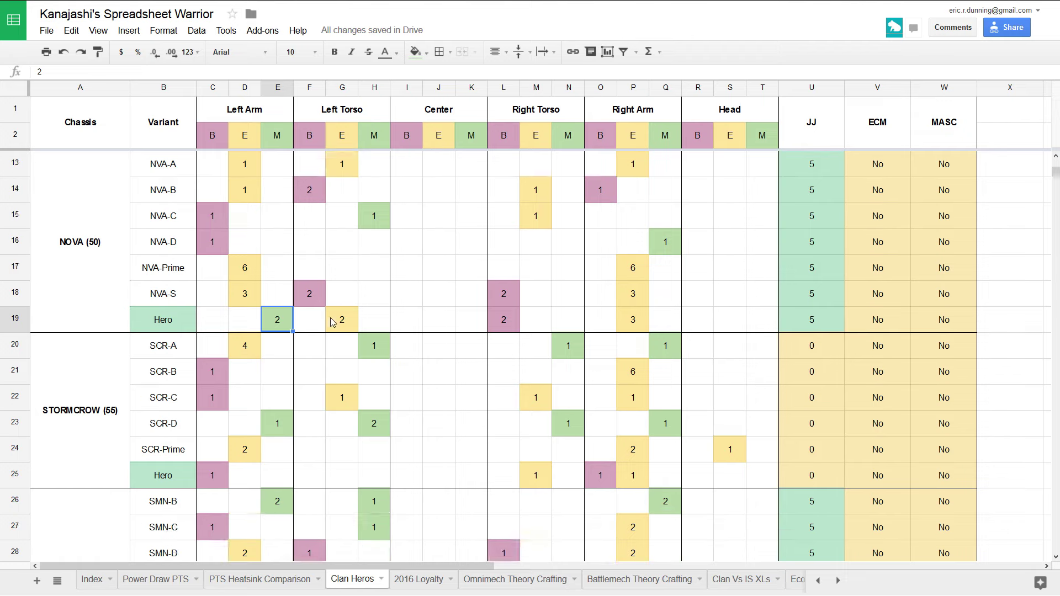
{"action": "scroll", "coordinate": [333, 323], "scroll_direction": "down", "scroll_amount": 1}
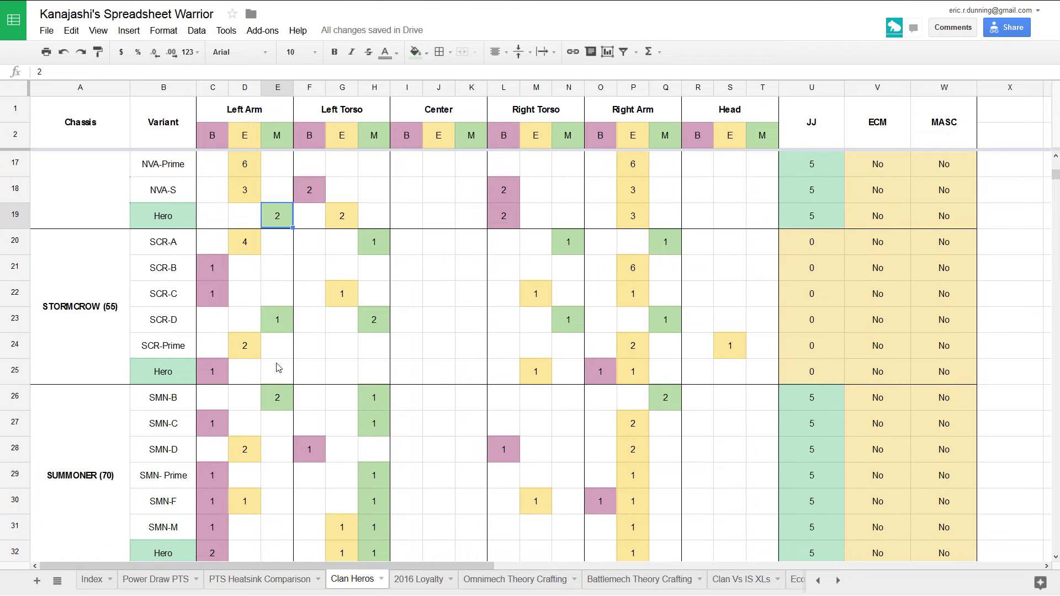
{"action": "left_click", "coordinate": [215, 379]}
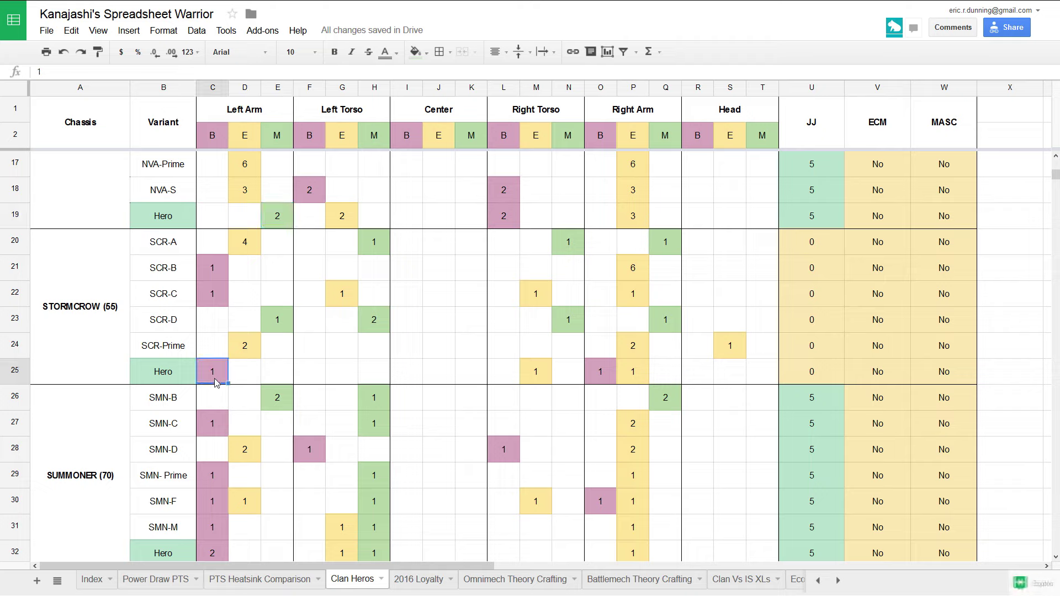
{"action": "left_click_drag", "start_coordinate": [312, 378], "coordinate": [478, 373]}
{"action": "left_click", "coordinate": [543, 373]}
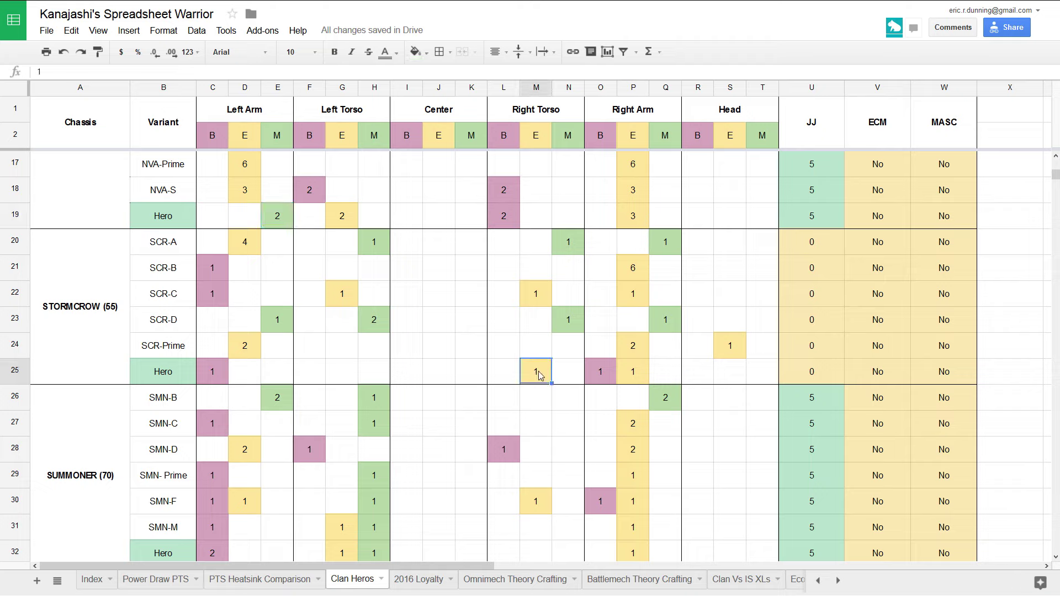
{"action": "left_click", "coordinate": [538, 298]}
{"action": "left_click", "coordinate": [531, 384]}
{"action": "left_click", "coordinate": [524, 304]}
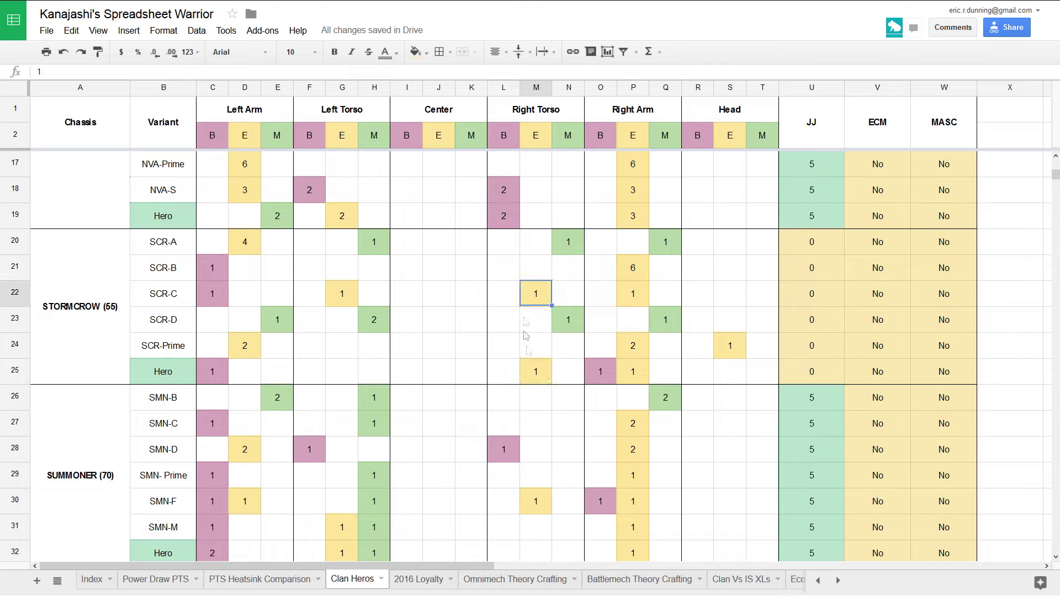
{"action": "left_click", "coordinate": [533, 377]}
{"action": "left_click_drag", "start_coordinate": [599, 379], "coordinate": [601, 244]}
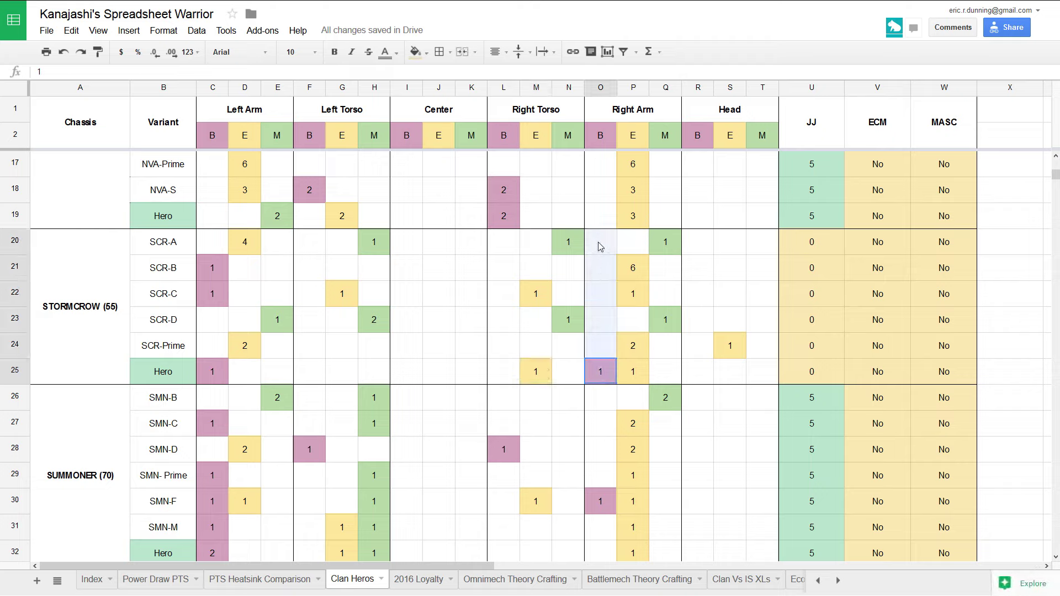
{"action": "left_click", "coordinate": [599, 375]}
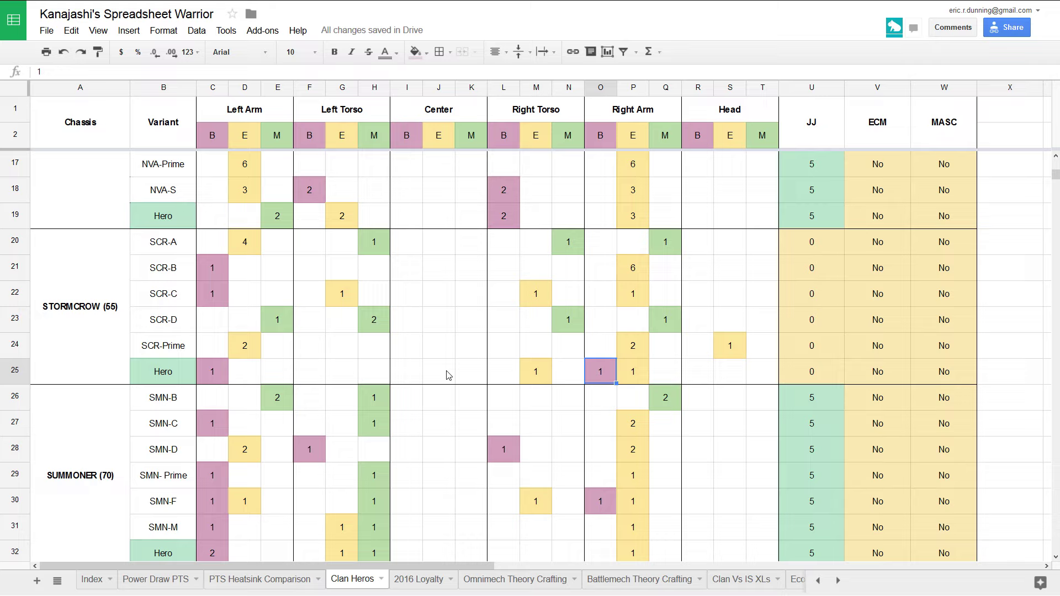
{"action": "left_click_drag", "start_coordinate": [216, 276], "coordinate": [214, 295]}
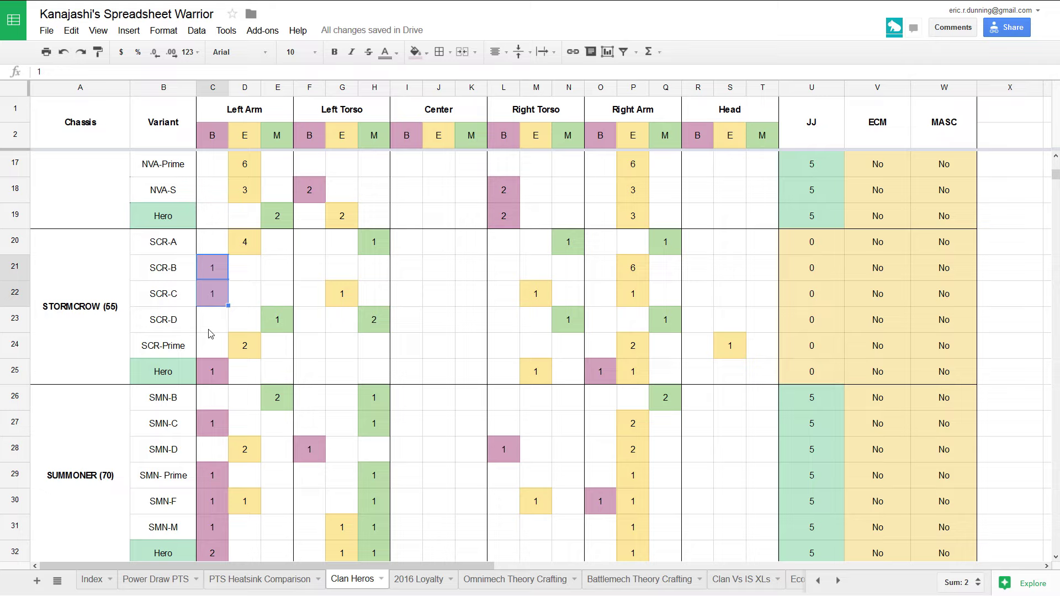
{"action": "left_click", "coordinate": [610, 377]}
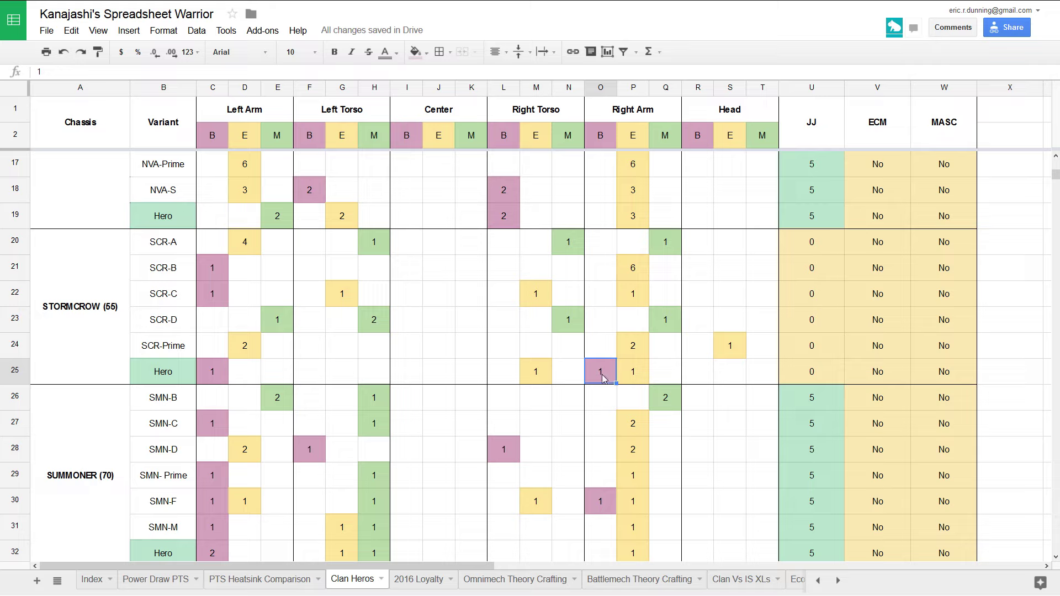
{"action": "left_click_drag", "start_coordinate": [525, 284], "coordinate": [532, 332]}
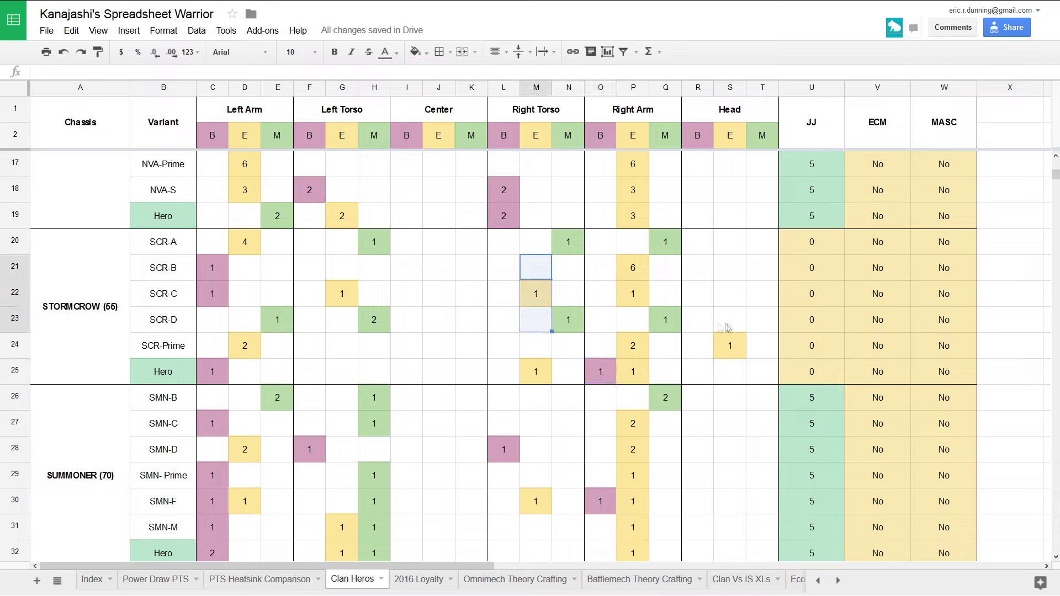
{"action": "left_click", "coordinate": [730, 346]}
{"action": "left_click", "coordinate": [346, 296]}
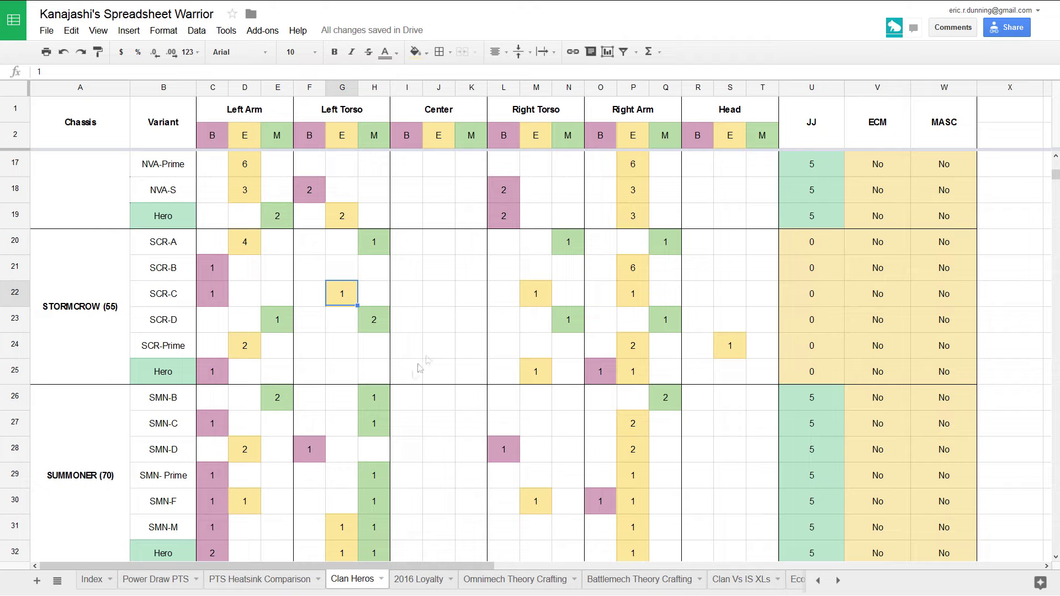
{"action": "left_click_drag", "start_coordinate": [234, 237], "coordinate": [243, 343]}
{"action": "left_click", "coordinate": [277, 320]}
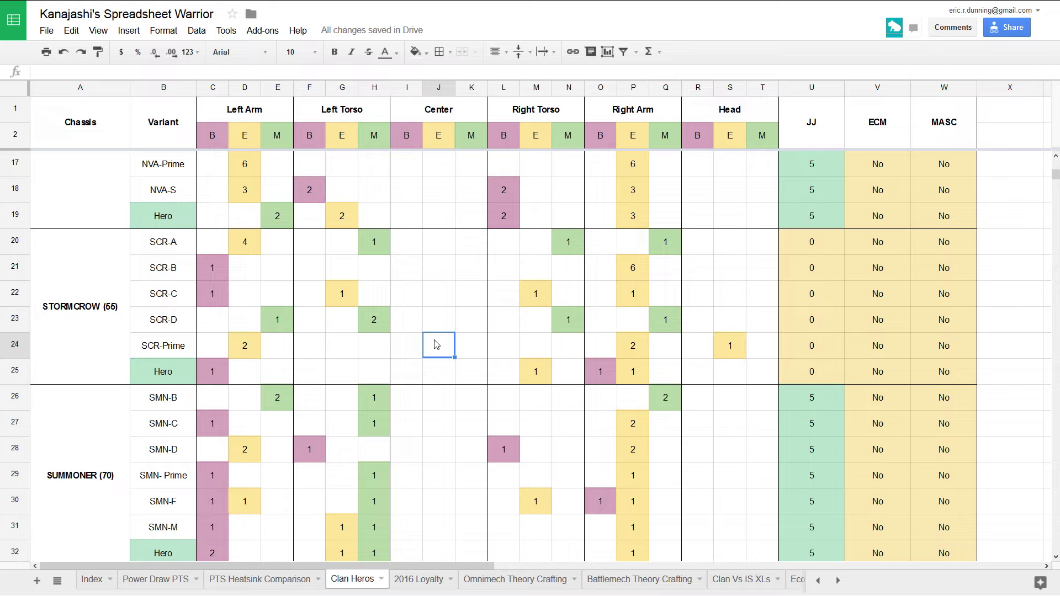
{"action": "left_click_drag", "start_coordinate": [164, 371], "coordinate": [762, 377]}
{"action": "left_click", "coordinate": [419, 371]}
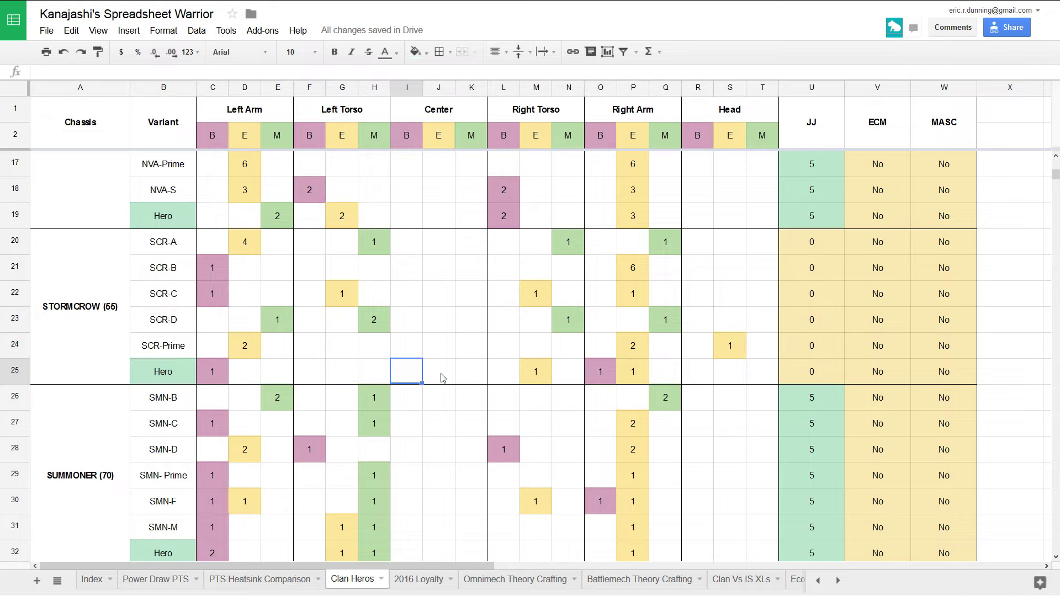
{"action": "left_click", "coordinate": [442, 378]}
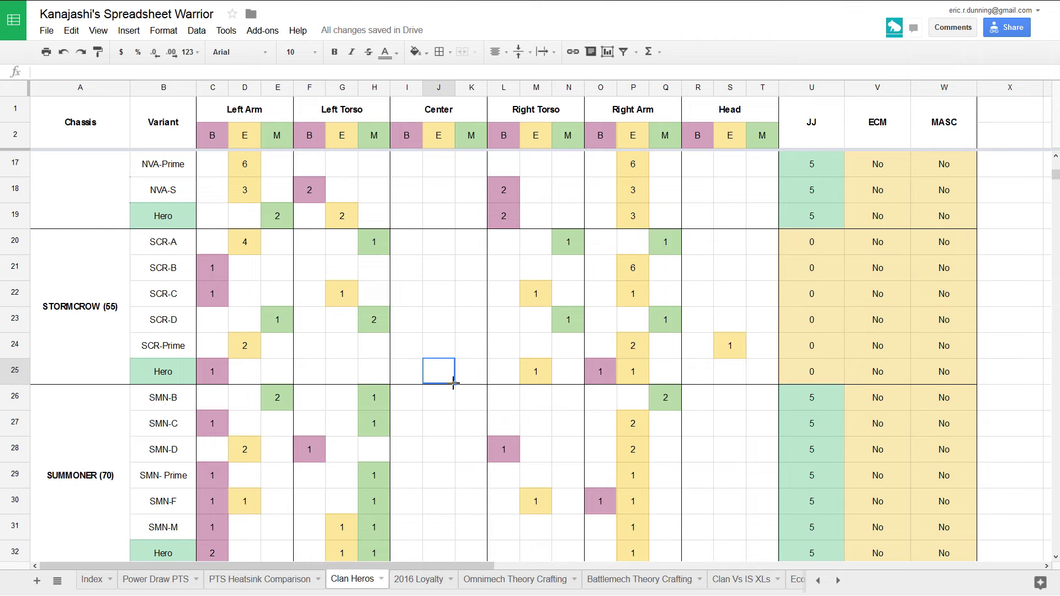
{"action": "scroll", "coordinate": [450, 386], "scroll_direction": "down", "scroll_amount": 3}
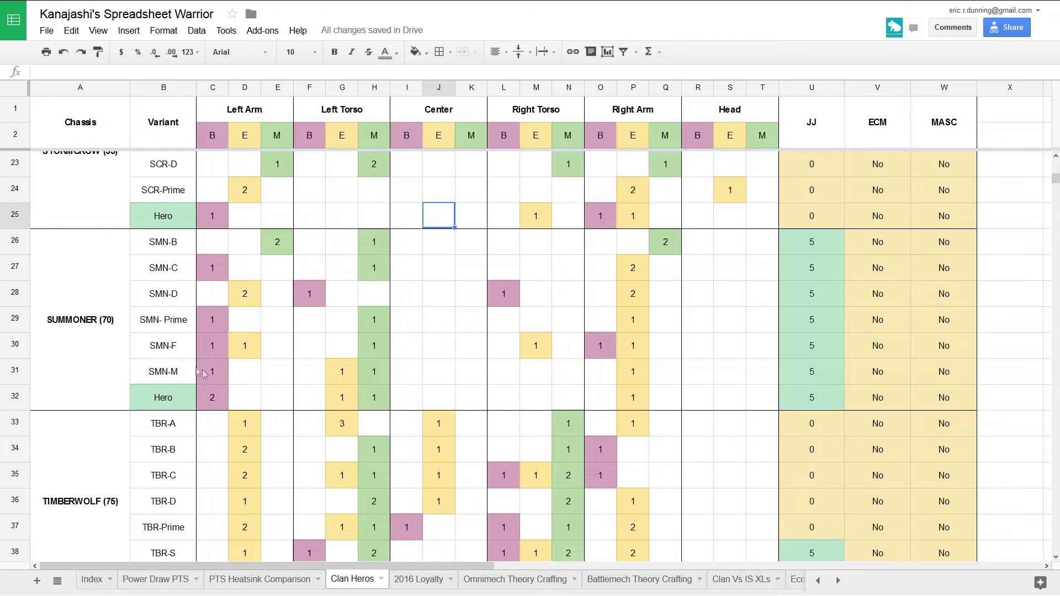
{"action": "left_click_drag", "start_coordinate": [166, 348], "coordinate": [173, 374]}
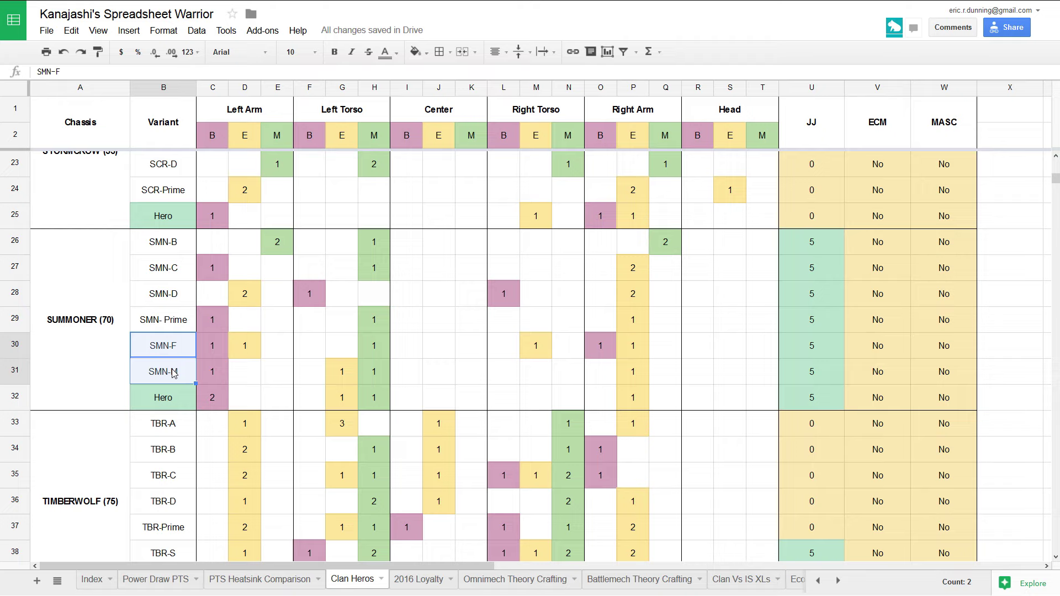
{"action": "left_click", "coordinate": [210, 399]}
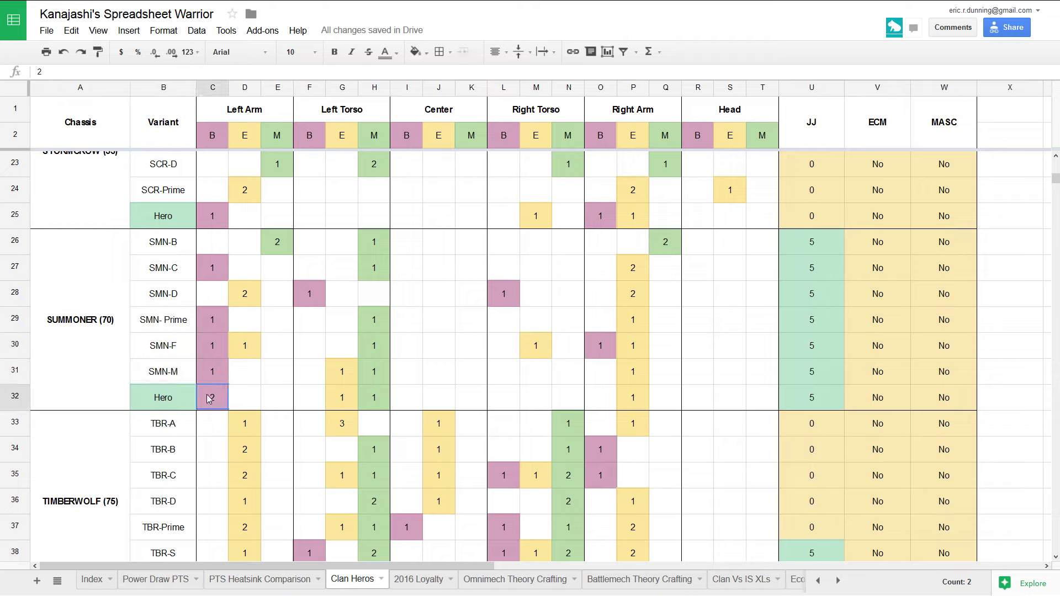
{"action": "mouse_move", "coordinate": [210, 399]}
{"action": "left_mouse_down"}
{"action": "mouse_move", "coordinate": [217, 239]}
{"action": "mouse_move", "coordinate": [212, 406]}
{"action": "left_mouse_up"}
{"action": "left_click", "coordinate": [347, 400]}
{"action": "left_click_drag", "start_coordinate": [348, 400], "coordinate": [379, 401]}
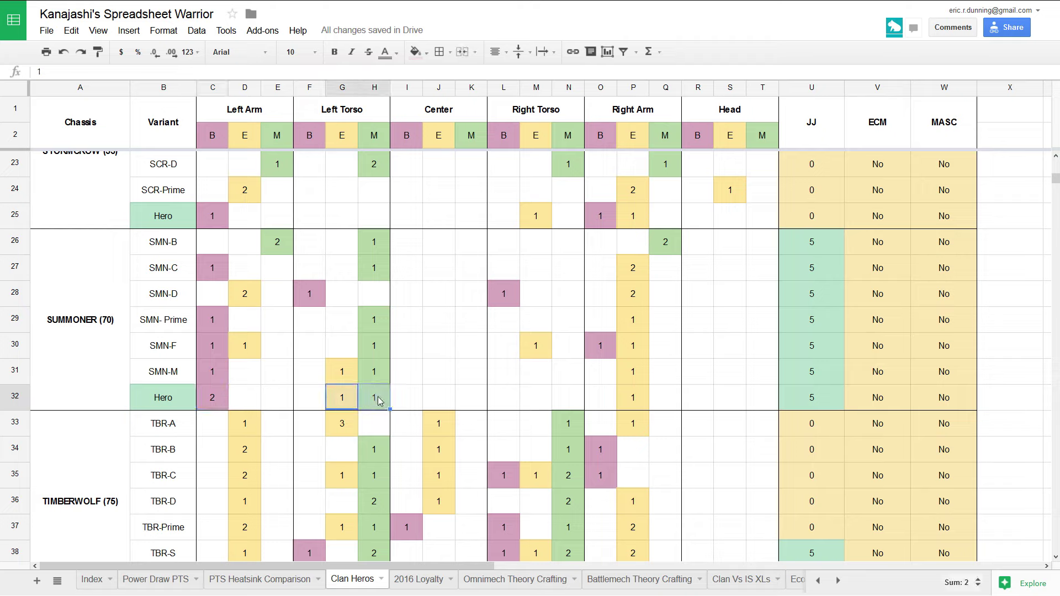
{"action": "left_click_drag", "start_coordinate": [348, 375], "coordinate": [381, 378]}
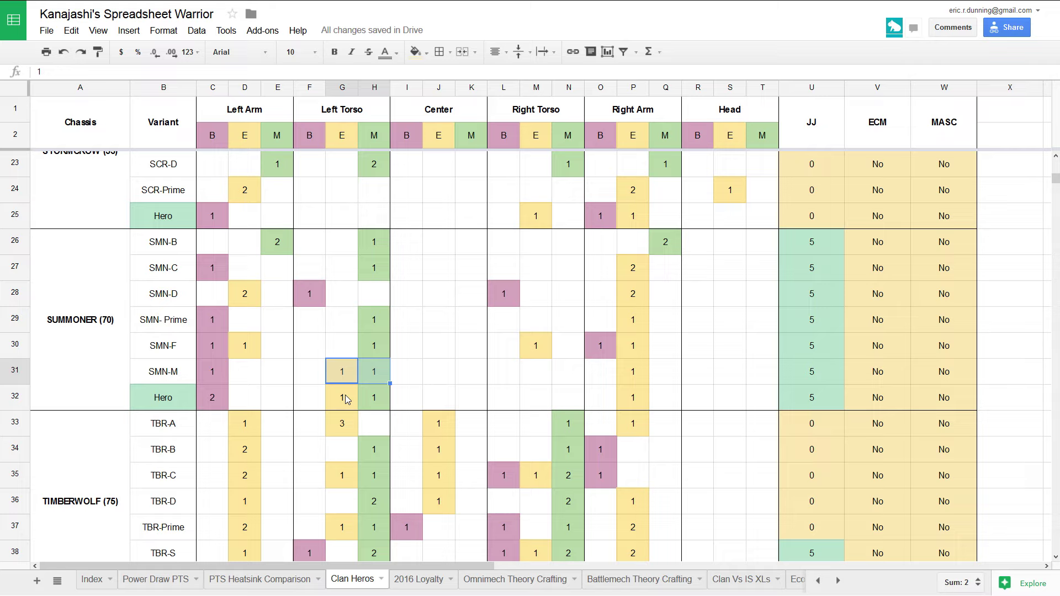
{"action": "left_click", "coordinate": [523, 347]}
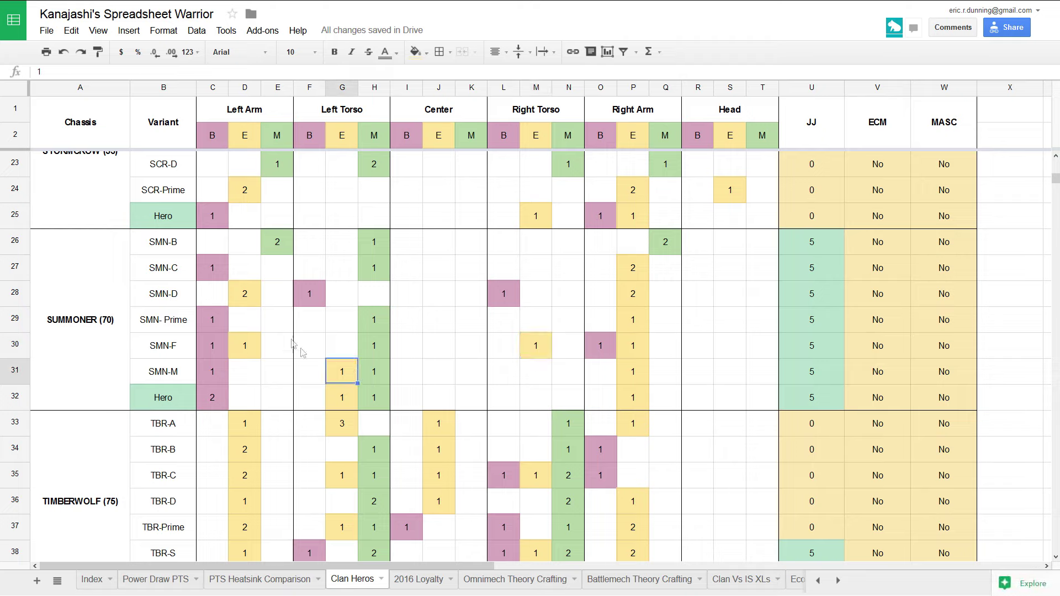
{"action": "left_click", "coordinate": [341, 393]}
{"action": "key", "text": "Delete"}
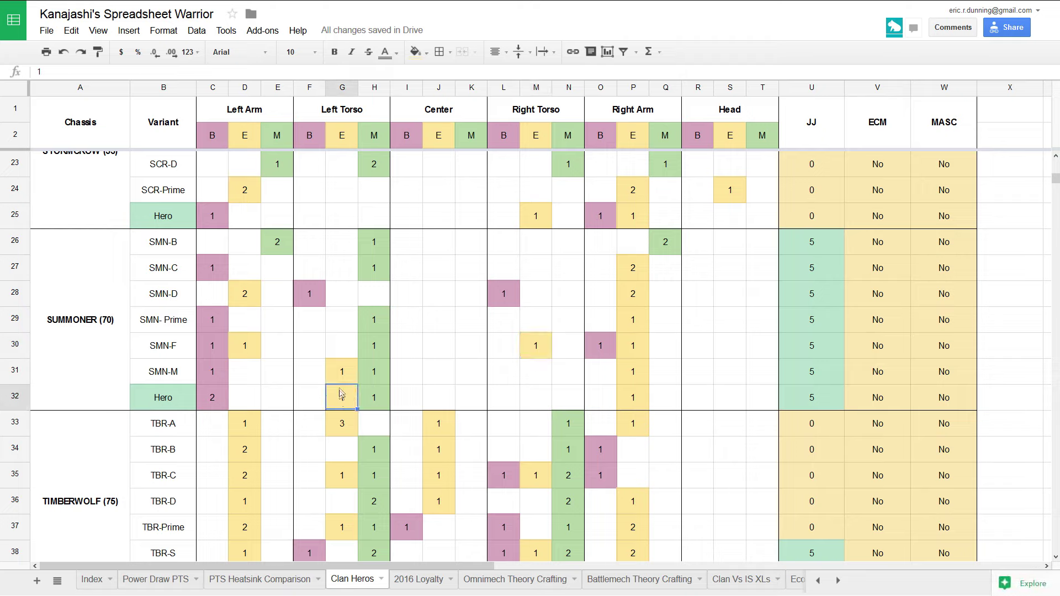
{"action": "left_click", "coordinate": [251, 297]}
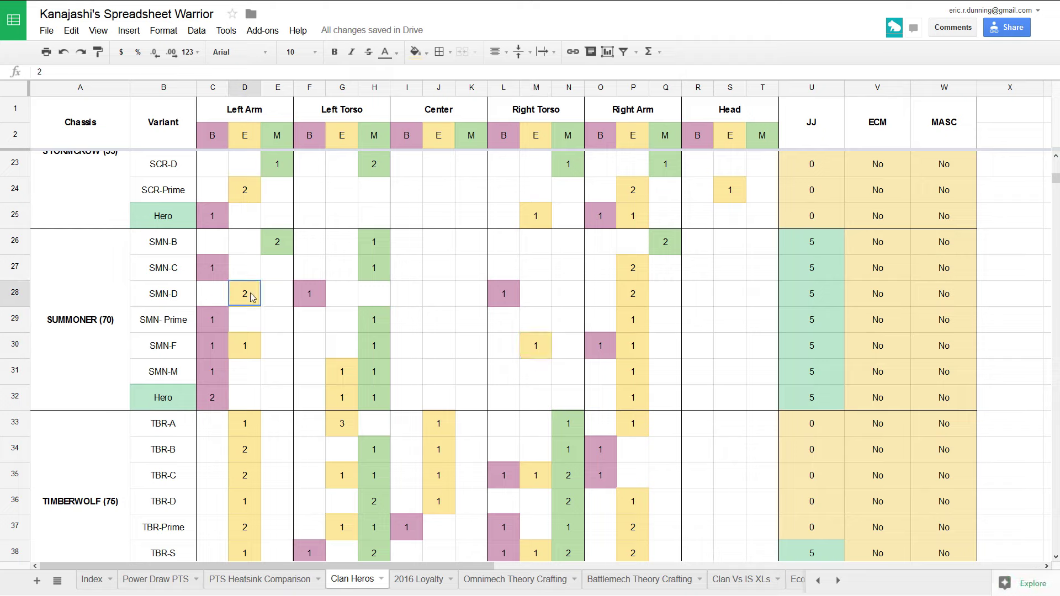
{"action": "left_click", "coordinate": [643, 294]}
{"action": "left_click", "coordinate": [639, 273]}
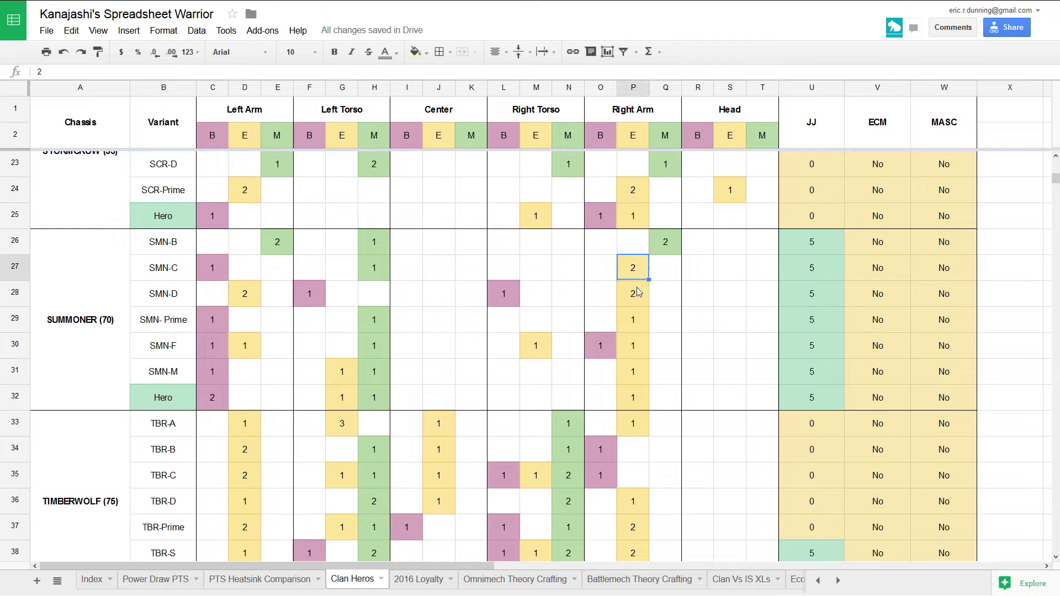
{"action": "left_click", "coordinate": [637, 292]}
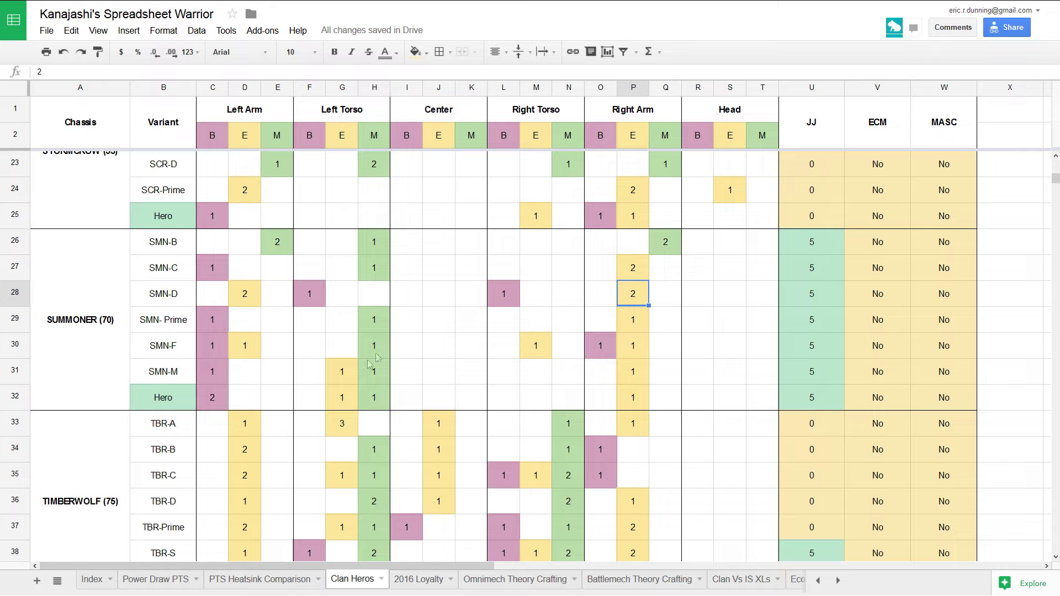
{"action": "left_click", "coordinate": [341, 398]}
{"action": "left_click", "coordinate": [246, 294]}
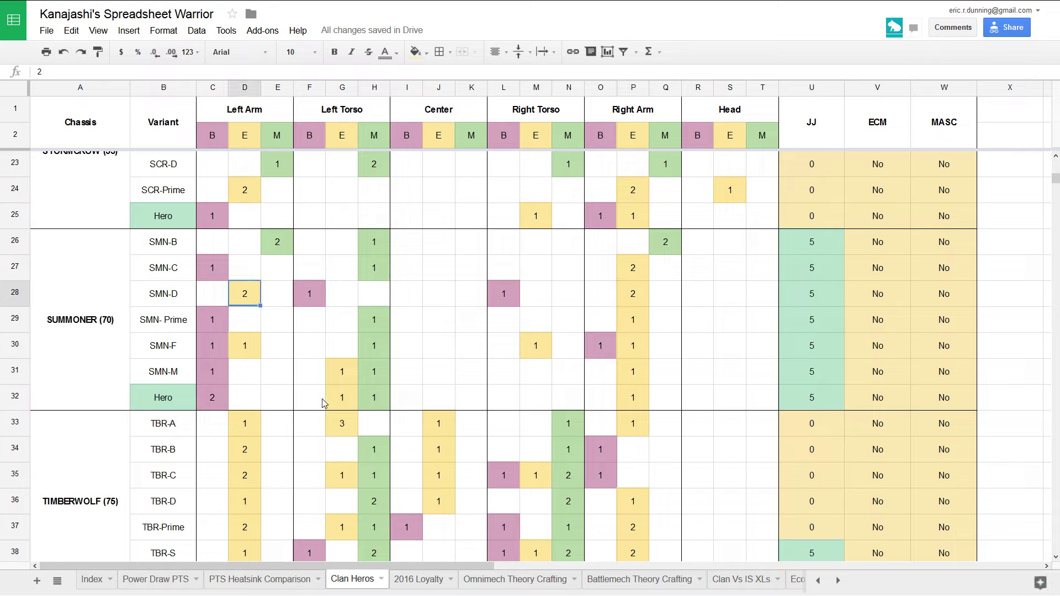
{"action": "left_click", "coordinate": [319, 398]}
{"action": "left_click", "coordinate": [514, 292]}
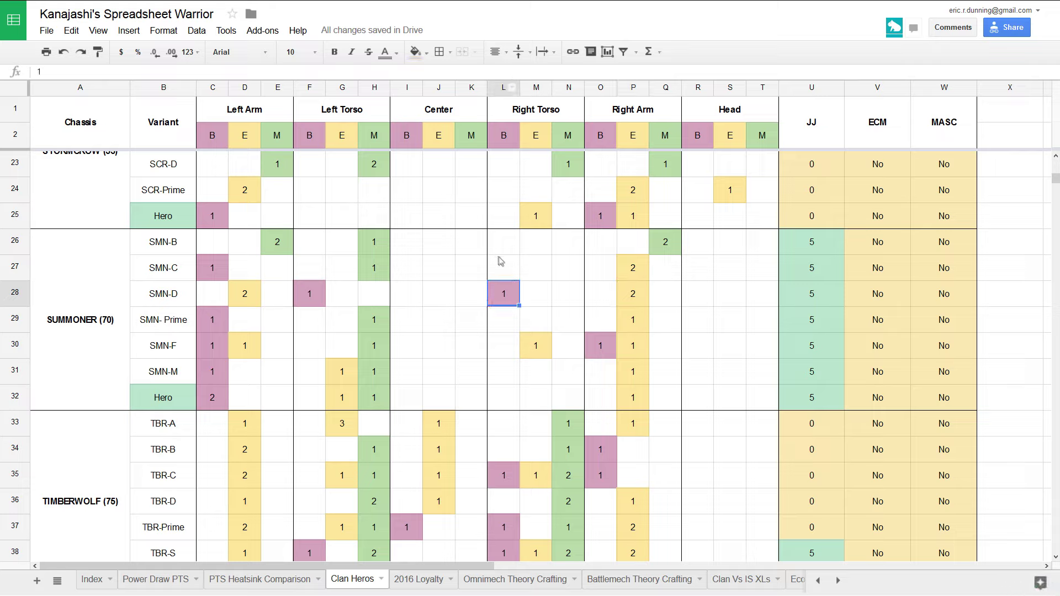
{"action": "left_click", "coordinate": [343, 397]}
{"action": "left_click", "coordinate": [257, 294]}
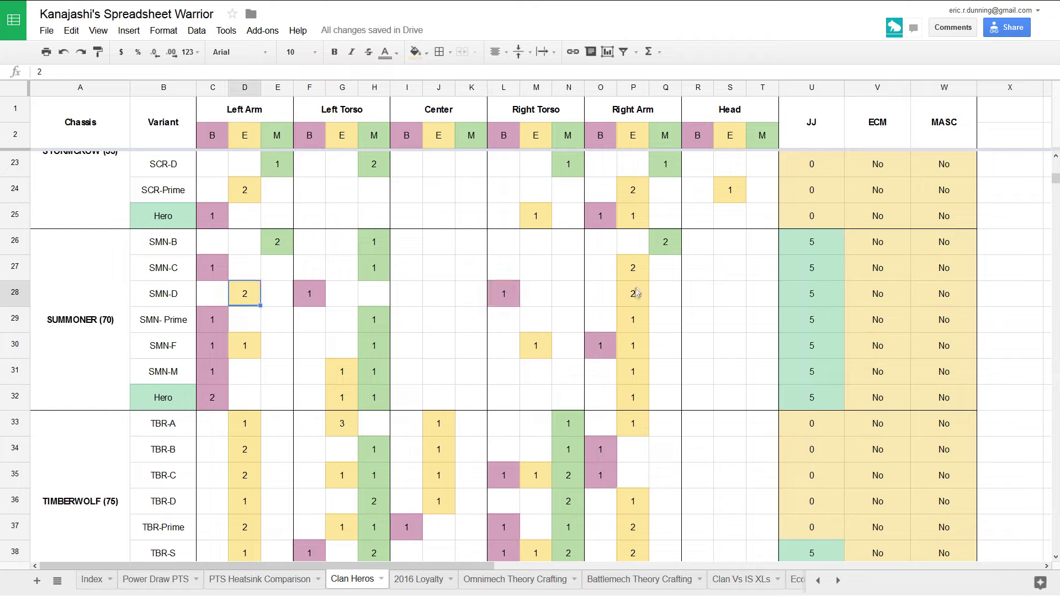
{"action": "left_click", "coordinate": [635, 294]}
{"action": "left_click", "coordinate": [437, 373]}
{"action": "left_click", "coordinate": [172, 407]}
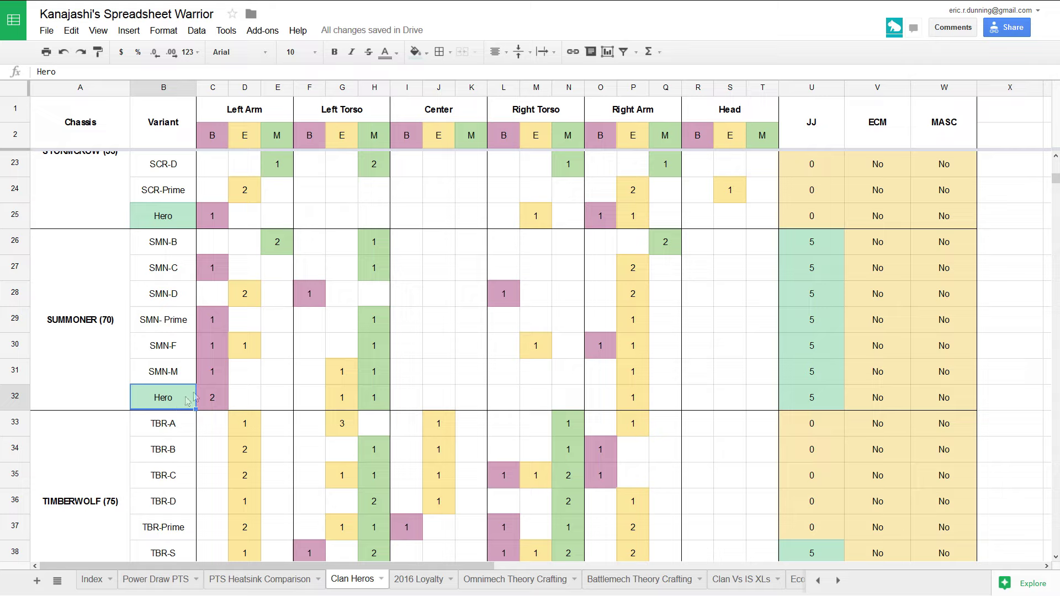
{"action": "left_click_drag", "start_coordinate": [643, 398], "coordinate": [636, 256]}
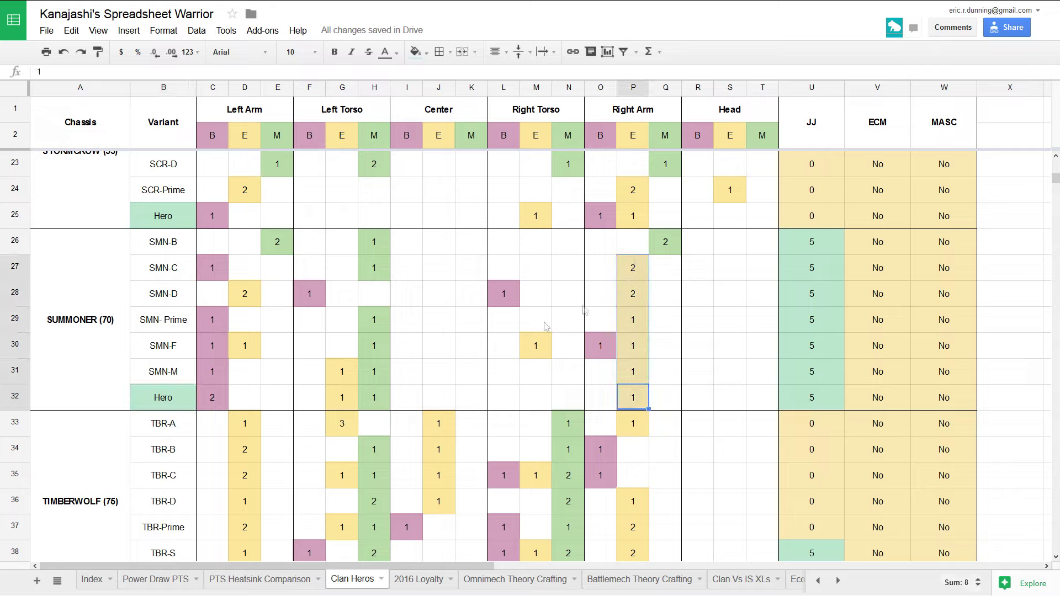
{"action": "left_click", "coordinate": [279, 399]}
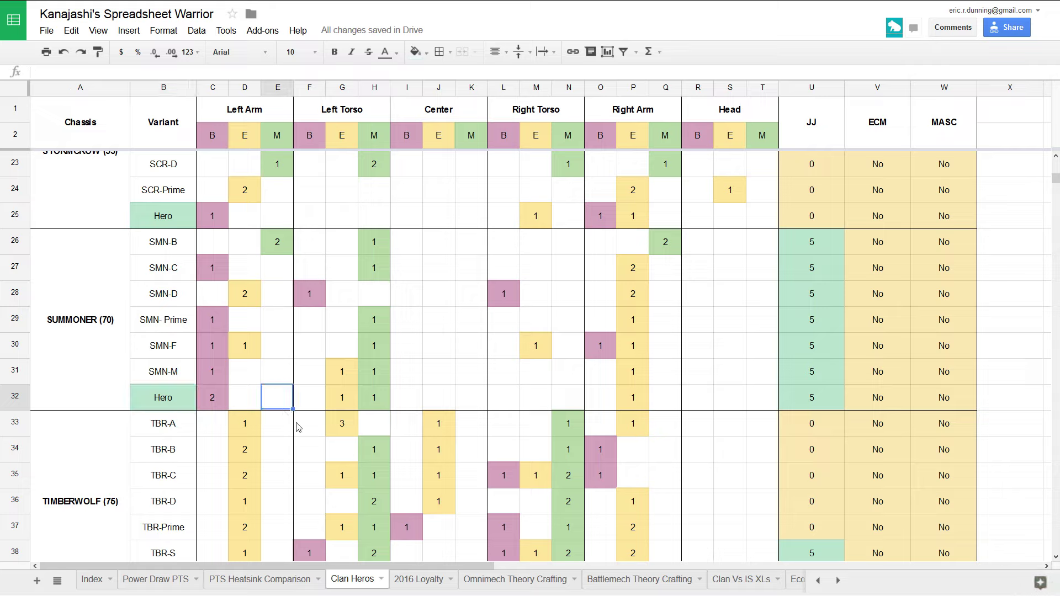
{"action": "scroll", "coordinate": [297, 427], "scroll_direction": "down", "scroll_amount": 3}
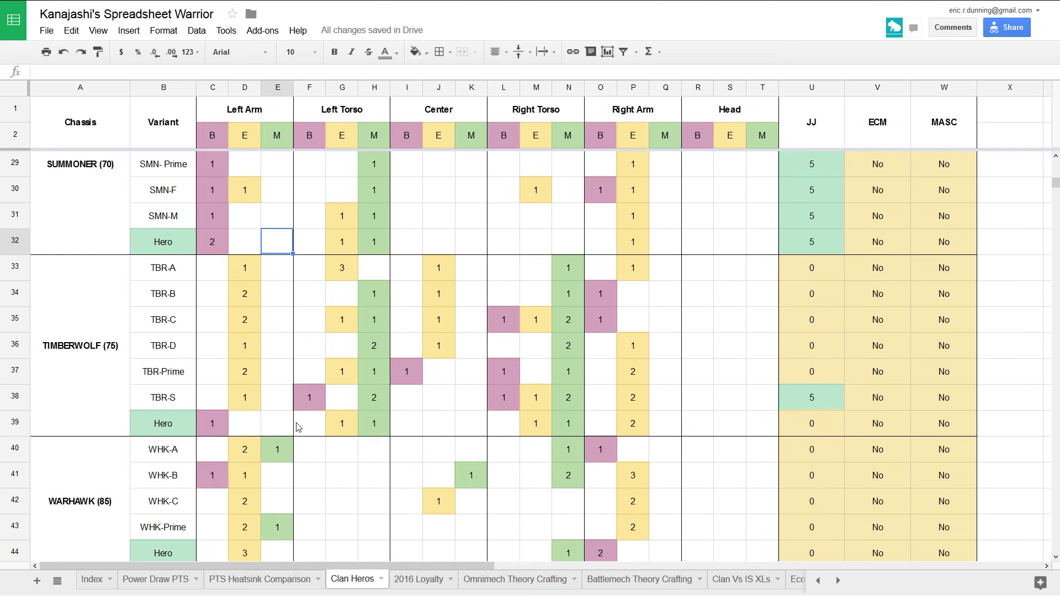
{"action": "left_click", "coordinate": [95, 388]}
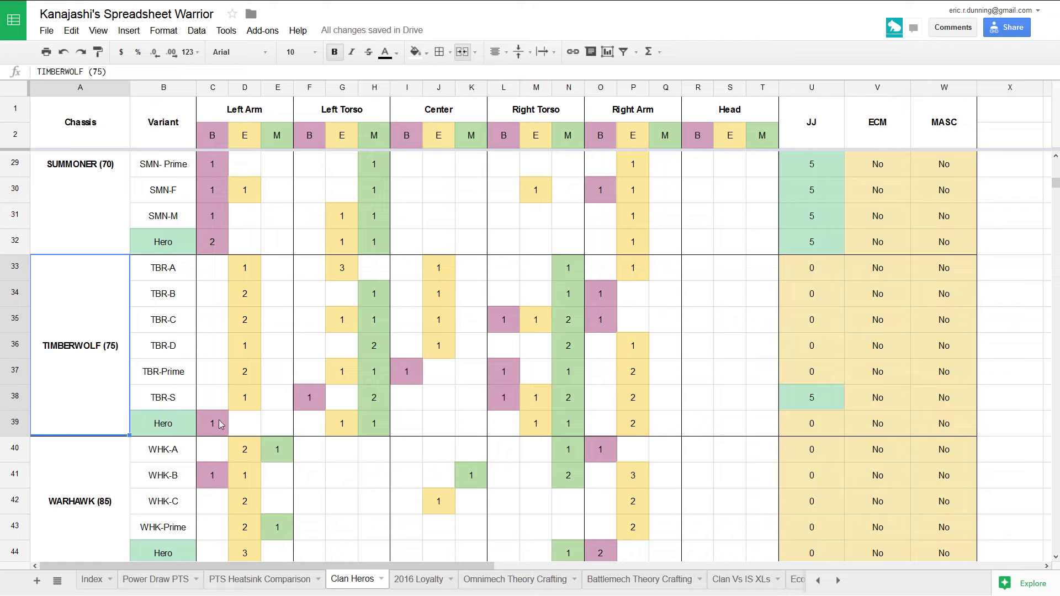
{"action": "left_click_drag", "start_coordinate": [220, 423], "coordinate": [227, 269]}
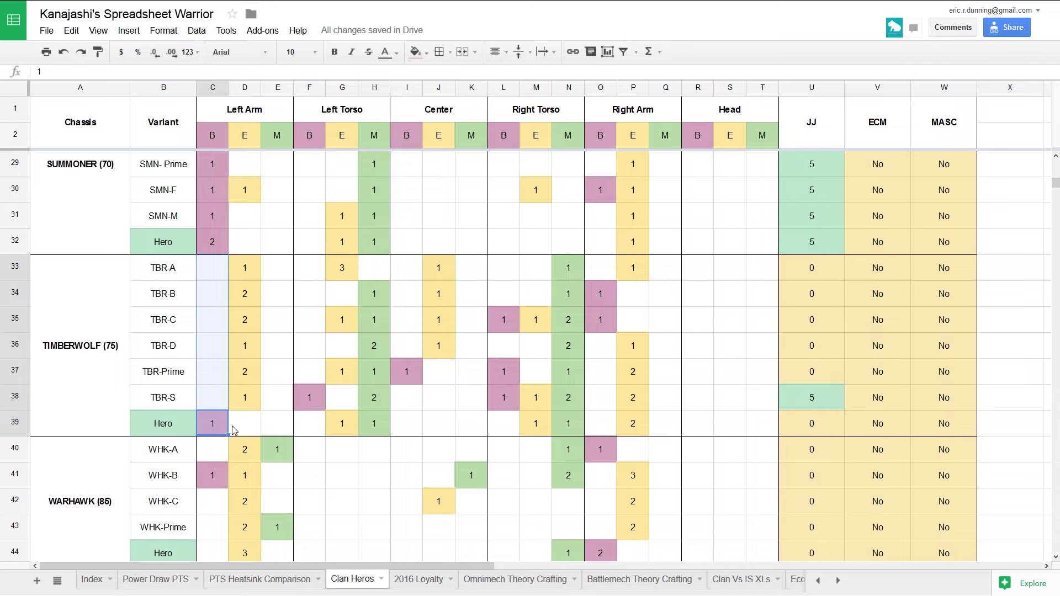
{"action": "left_click", "coordinate": [212, 423]}
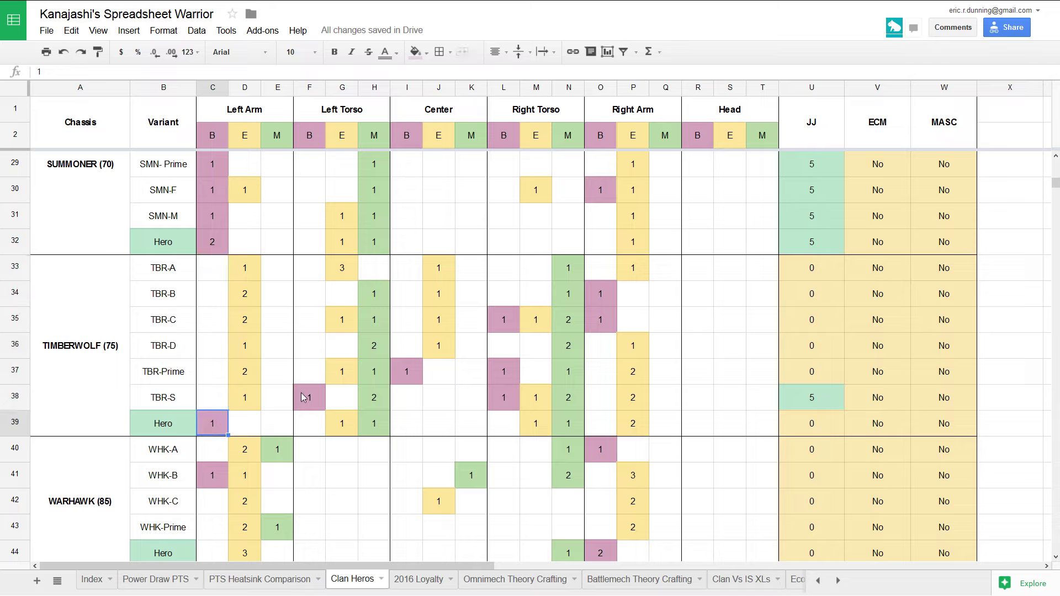
{"action": "left_click", "coordinate": [301, 393]}
{"action": "left_click", "coordinate": [407, 371]}
{"action": "left_click", "coordinate": [504, 369]}
{"action": "left_click", "coordinate": [599, 326]}
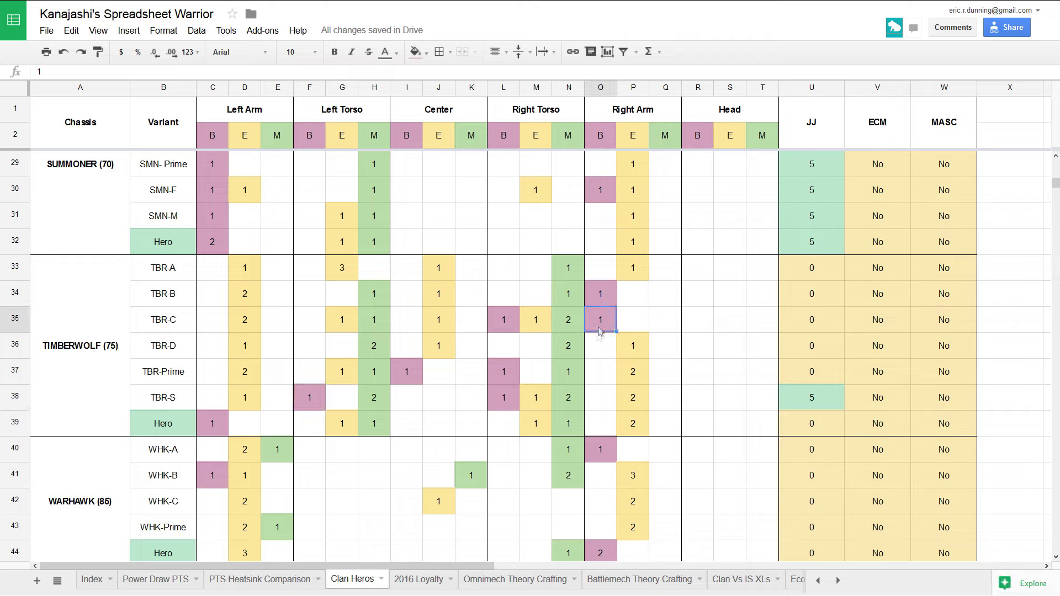
{"action": "left_click", "coordinate": [408, 429]}
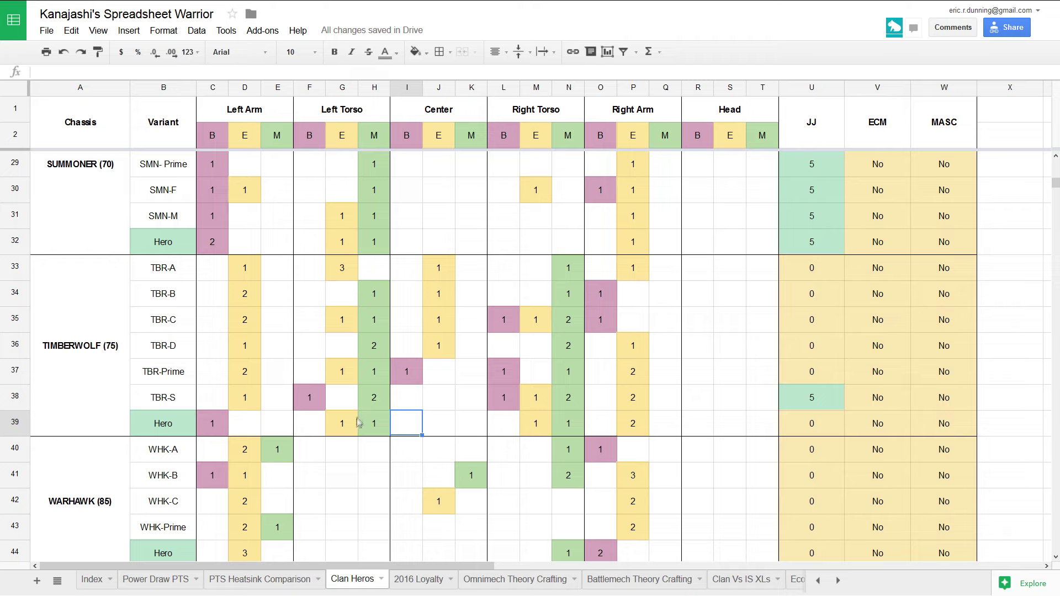
{"action": "left_click_drag", "start_coordinate": [353, 424], "coordinate": [376, 430]}
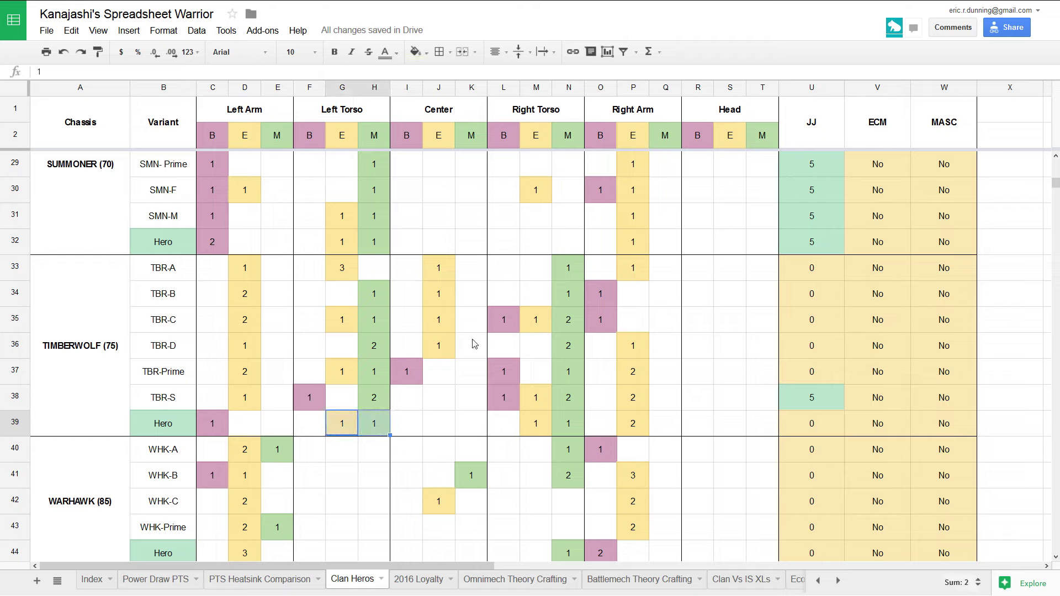
{"action": "left_click_drag", "start_coordinate": [535, 430], "coordinate": [574, 427]}
{"action": "left_click", "coordinate": [632, 430]}
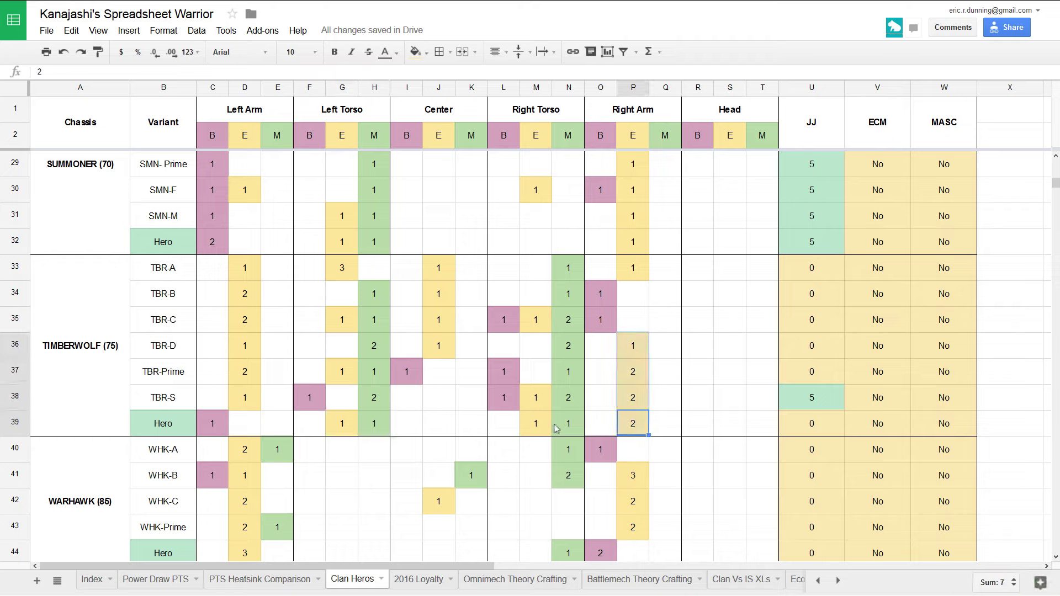
{"action": "left_click_drag", "start_coordinate": [527, 429], "coordinate": [536, 321]}
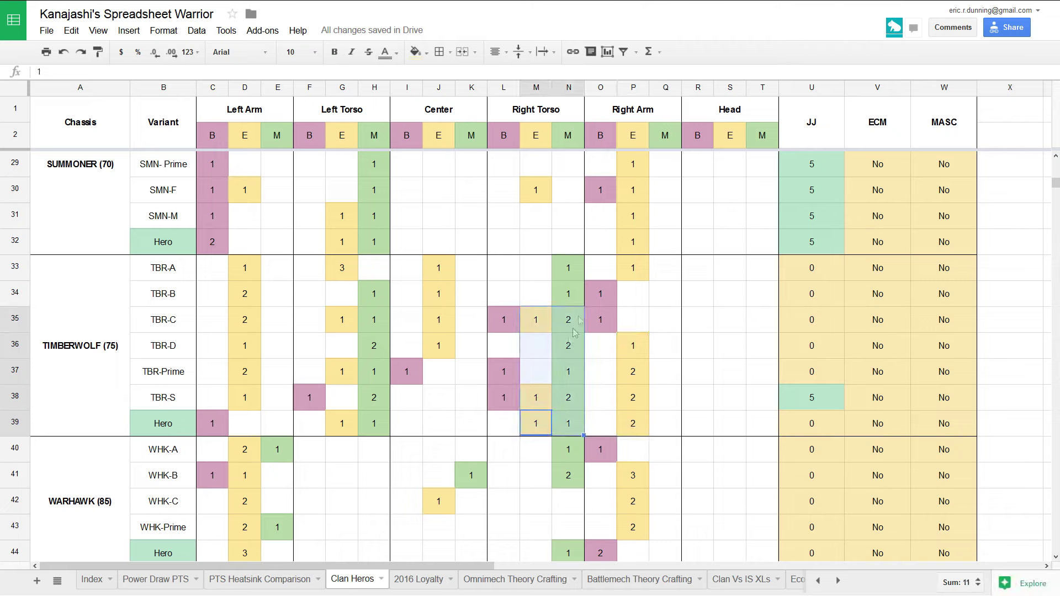
{"action": "left_click", "coordinate": [546, 406]}
{"action": "left_click", "coordinate": [220, 428]}
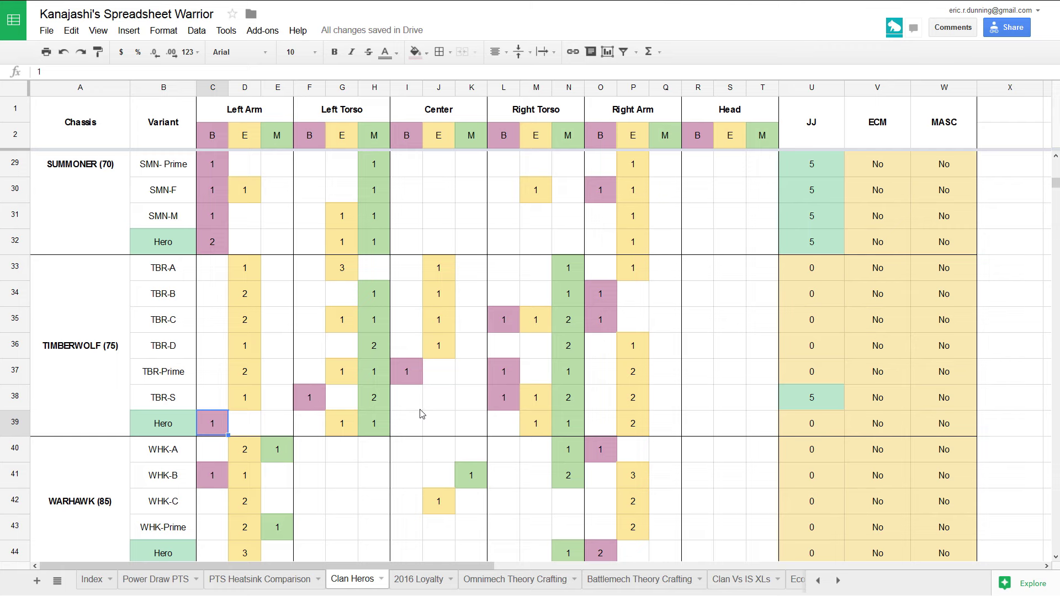
{"action": "scroll", "coordinate": [422, 414], "scroll_direction": "down", "scroll_amount": 1}
Step: Look over the Warhawk Hero's row B44:F44 and total its left arm energy hardpoints D40:D44
{"action": "scroll", "coordinate": [422, 414], "scroll_direction": "down", "scroll_amount": 3}
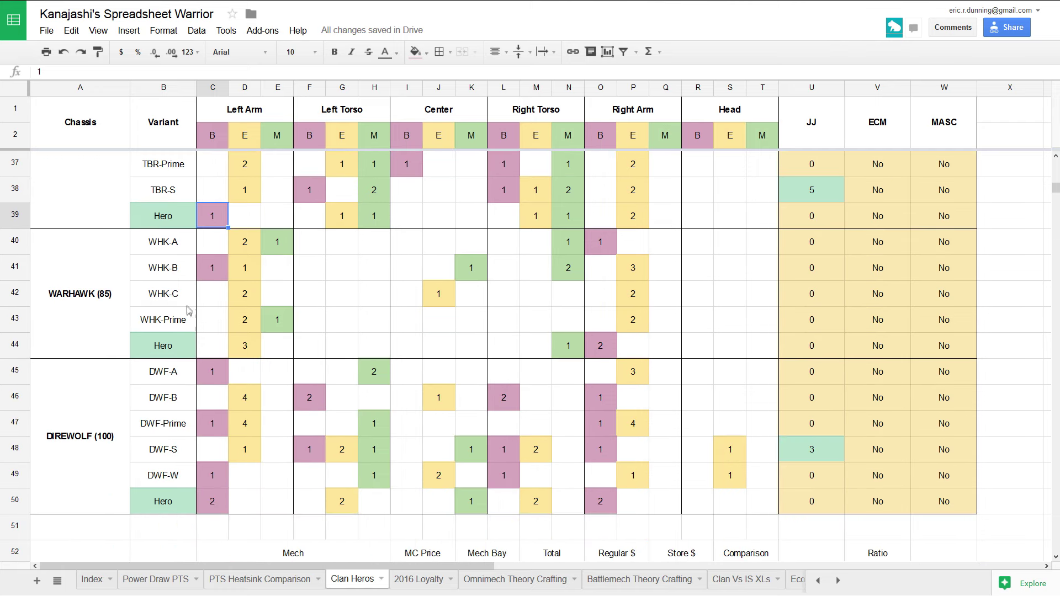
{"action": "left_click_drag", "start_coordinate": [160, 347], "coordinate": [243, 238]}
{"action": "left_click", "coordinate": [247, 352]}
{"action": "left_click_drag", "start_coordinate": [244, 348], "coordinate": [244, 347]}
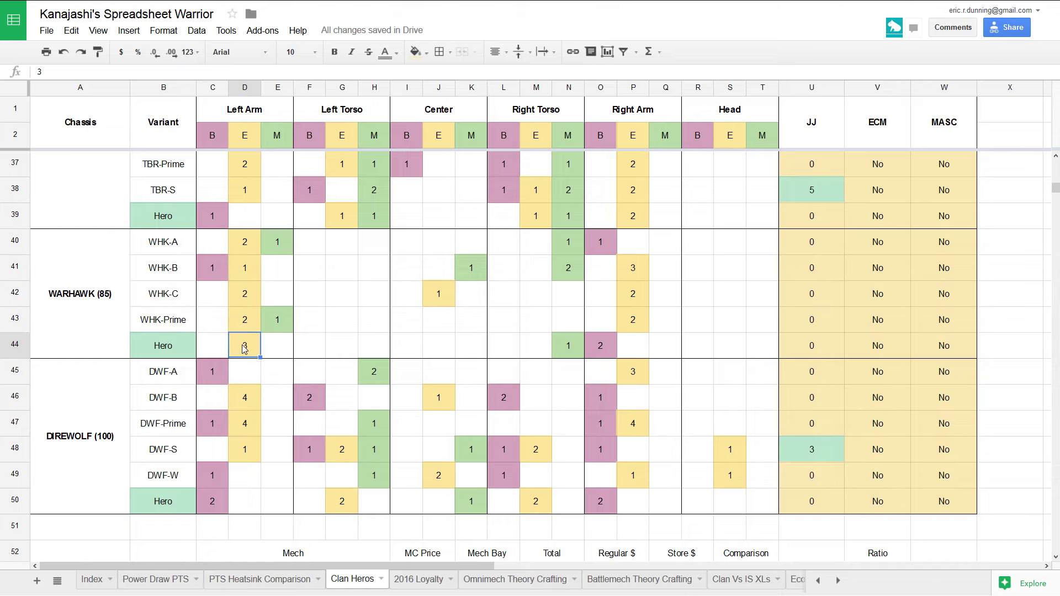
Step: On the Clan Heroes page, review the Warhawk and Dire Wolf omnipod hardpoints
{"action": "mouse_move", "coordinate": [203, 5]}
{"action": "left_click", "coordinate": [36, 4]}
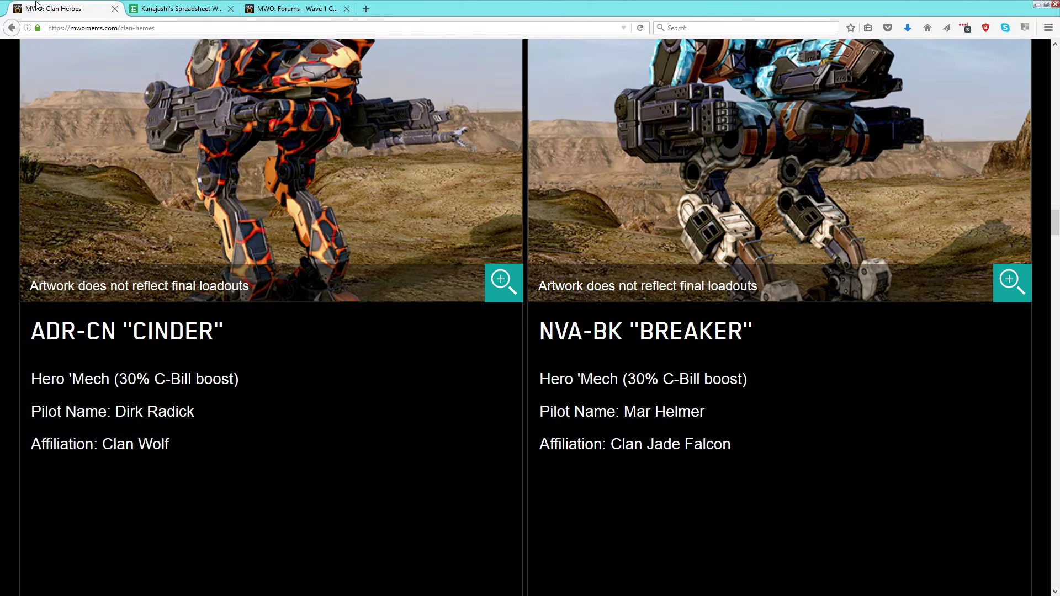
{"action": "scroll", "coordinate": [564, 298], "scroll_direction": "down", "scroll_amount": 20}
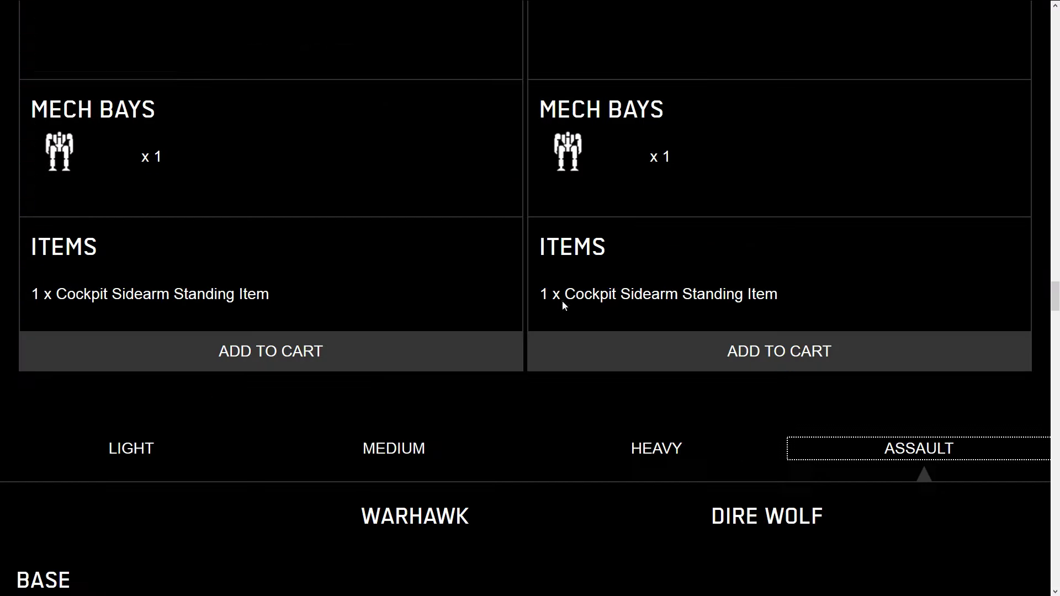
{"action": "scroll", "coordinate": [562, 300], "scroll_direction": "down", "scroll_amount": 15}
{"action": "scroll", "coordinate": [561, 301], "scroll_direction": "up", "scroll_amount": 7}
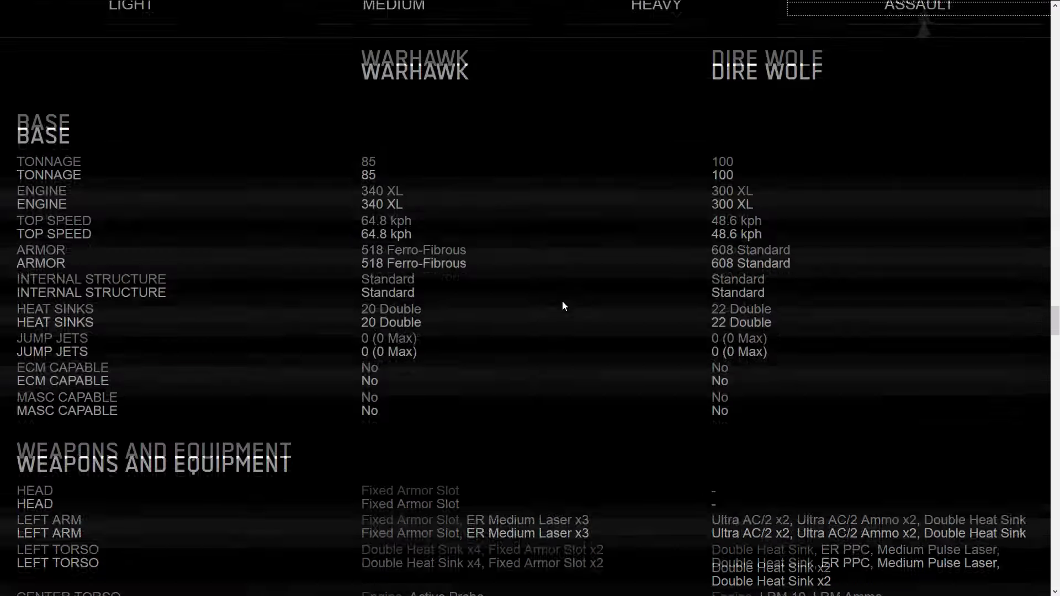
{"action": "scroll", "coordinate": [569, 304], "scroll_direction": "up", "scroll_amount": 3}
{"action": "scroll", "coordinate": [458, 348], "scroll_direction": "down", "scroll_amount": 10}
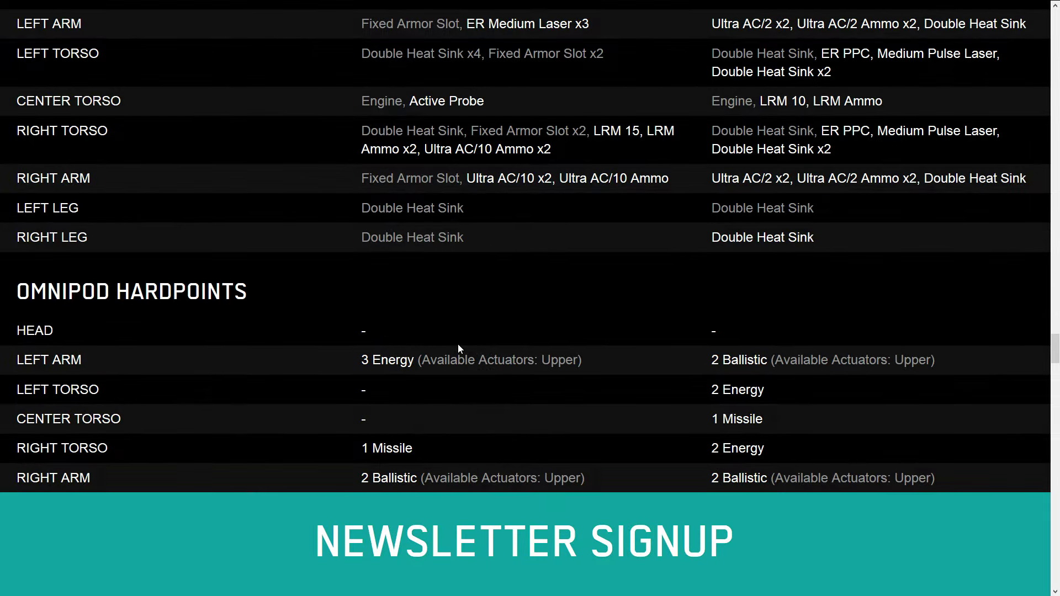
{"action": "scroll", "coordinate": [458, 349], "scroll_direction": "up", "scroll_amount": 2}
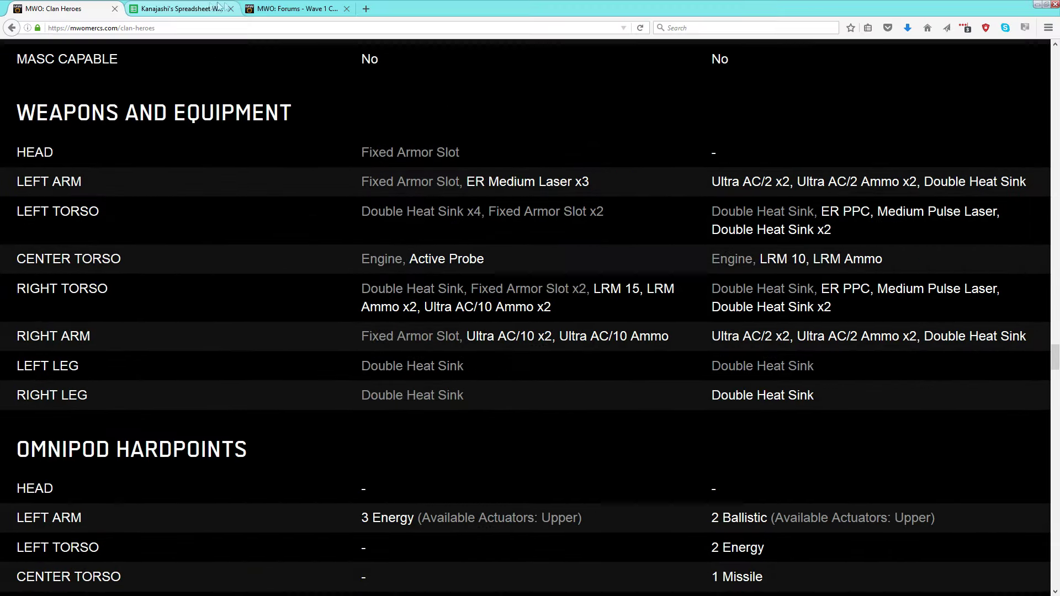
Step: Cross-check against the spreadsheet, mark the Warhawk left arm actuator note, and return to the sheet
{"action": "left_click", "coordinate": [177, 8]}
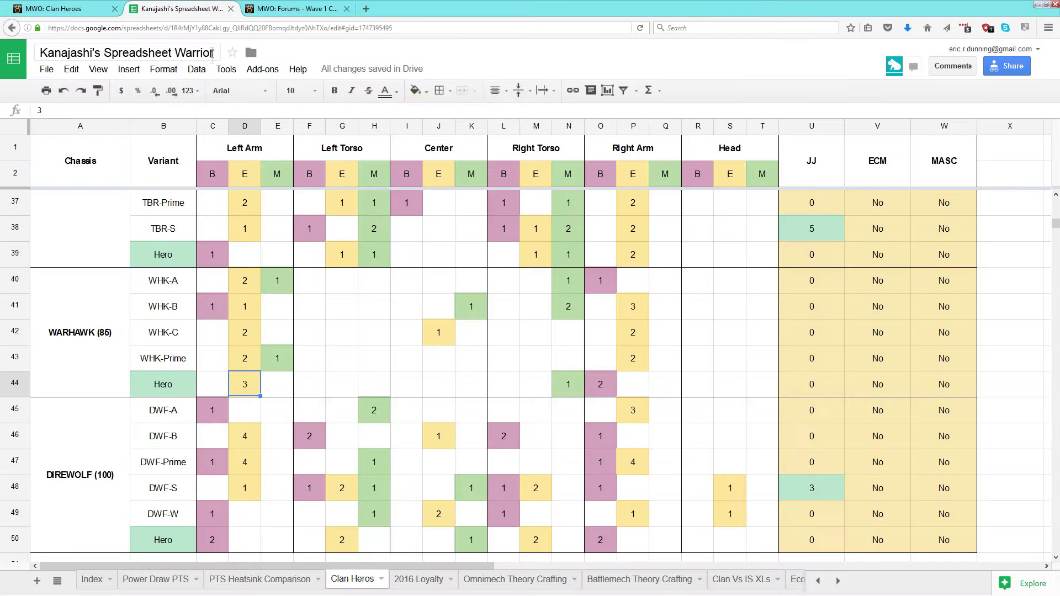
{"action": "scroll", "coordinate": [275, 417], "scroll_direction": "down", "scroll_amount": 1}
{"action": "scroll", "coordinate": [275, 417], "scroll_direction": "up", "scroll_amount": 1}
{"action": "left_click", "coordinate": [106, 8]}
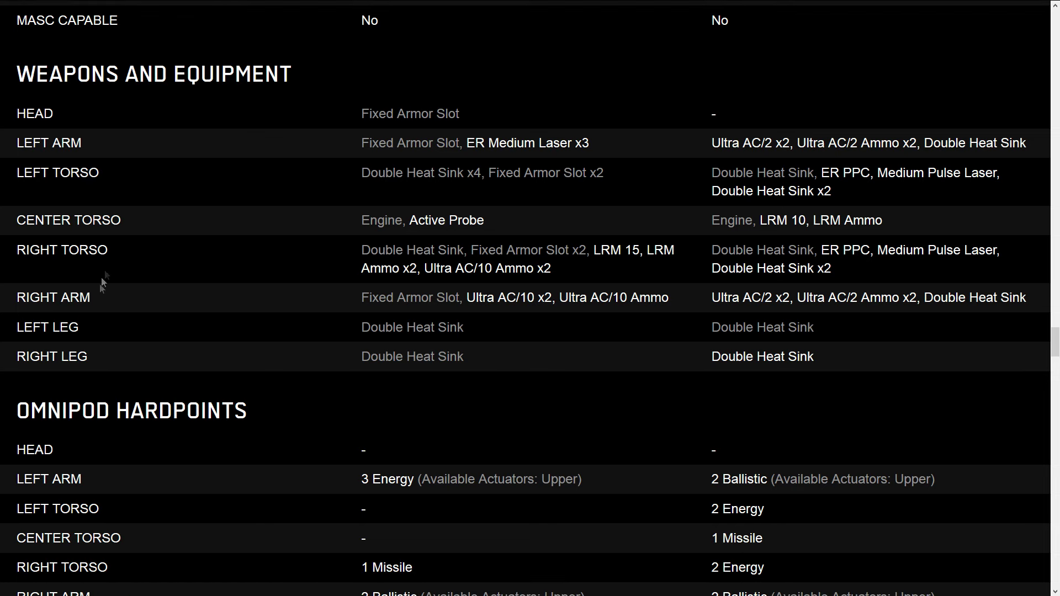
{"action": "scroll", "coordinate": [144, 373], "scroll_direction": "down", "scroll_amount": 2}
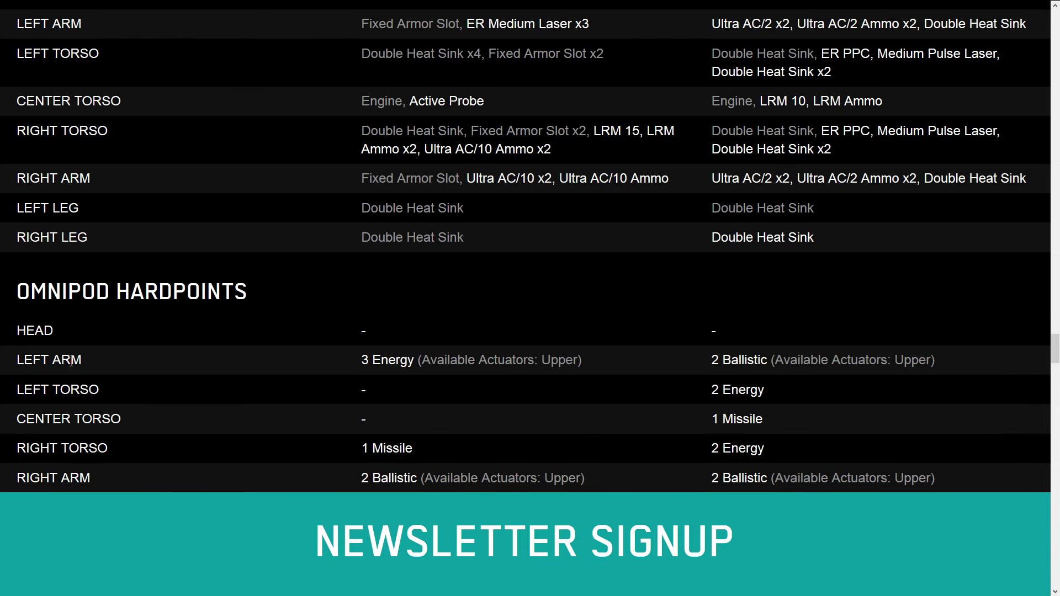
{"action": "left_click_drag", "start_coordinate": [418, 360], "coordinate": [583, 361]}
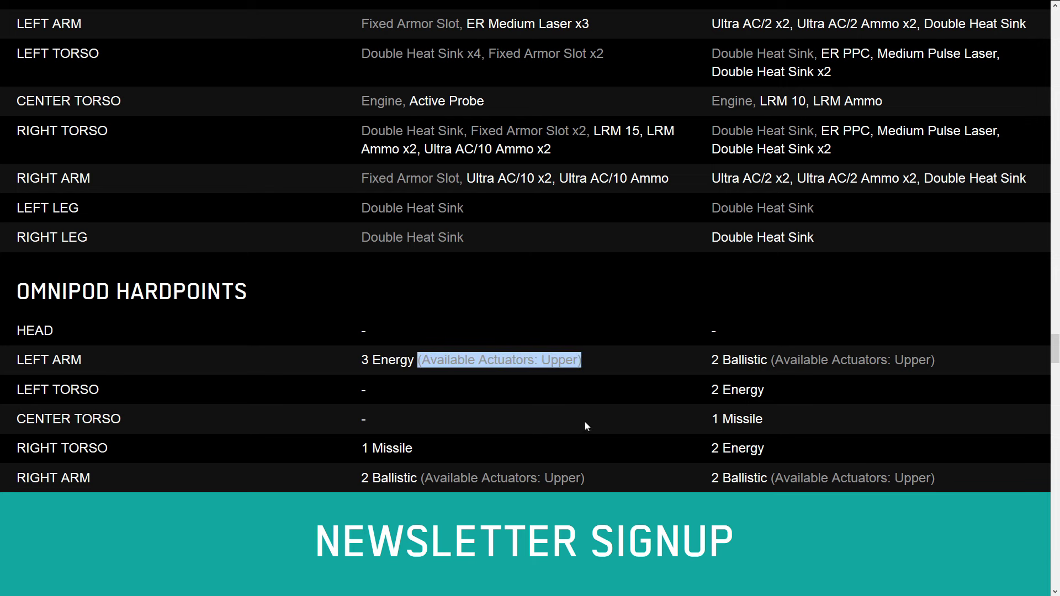
{"action": "left_click", "coordinate": [573, 418]}
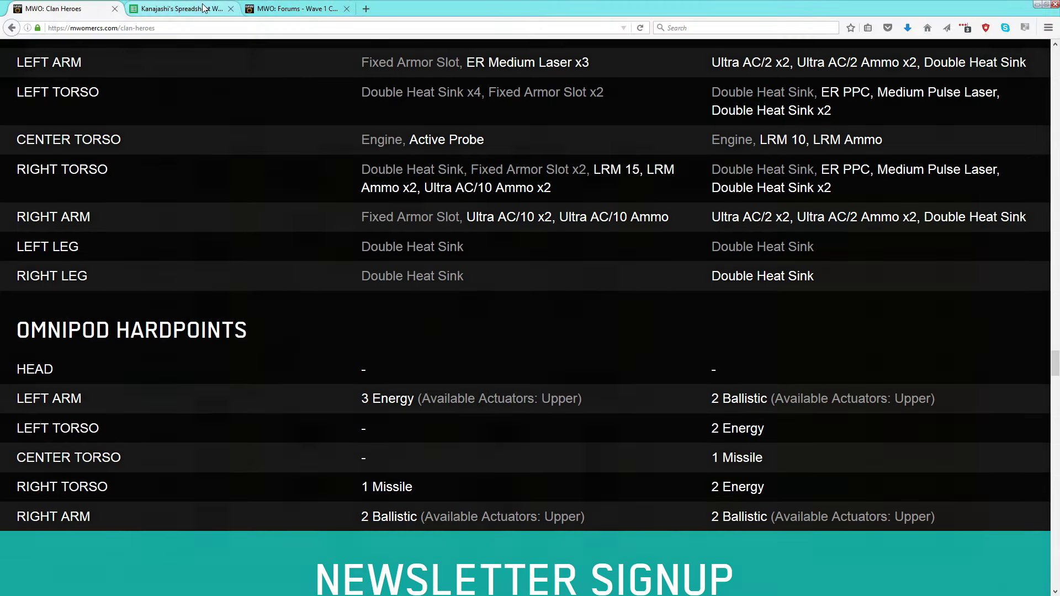
{"action": "left_click", "coordinate": [182, 9]}
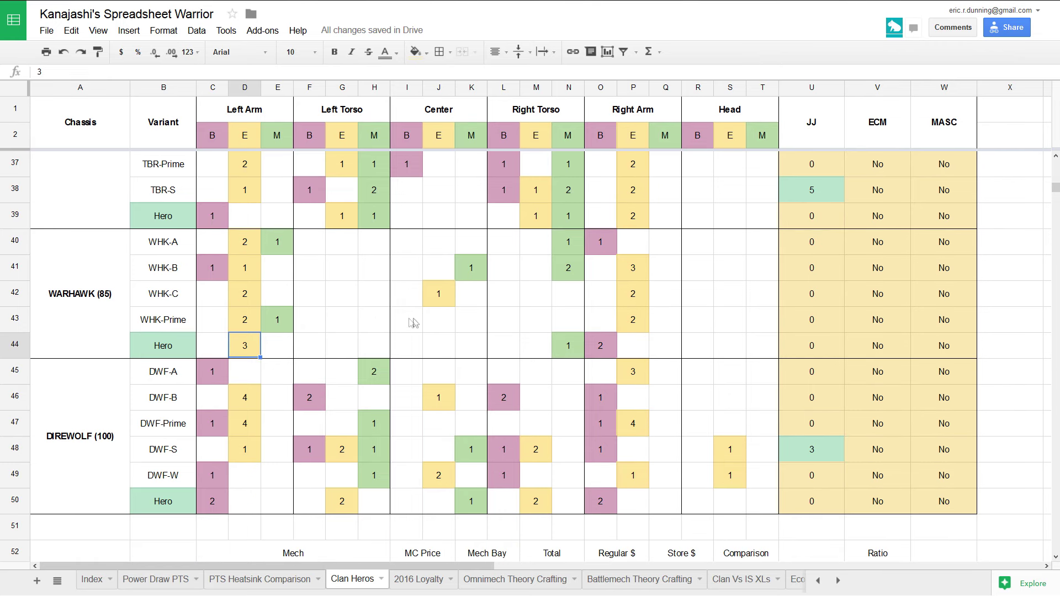
{"action": "left_click_drag", "start_coordinate": [166, 269], "coordinate": [629, 270]}
{"action": "left_click", "coordinate": [632, 268]}
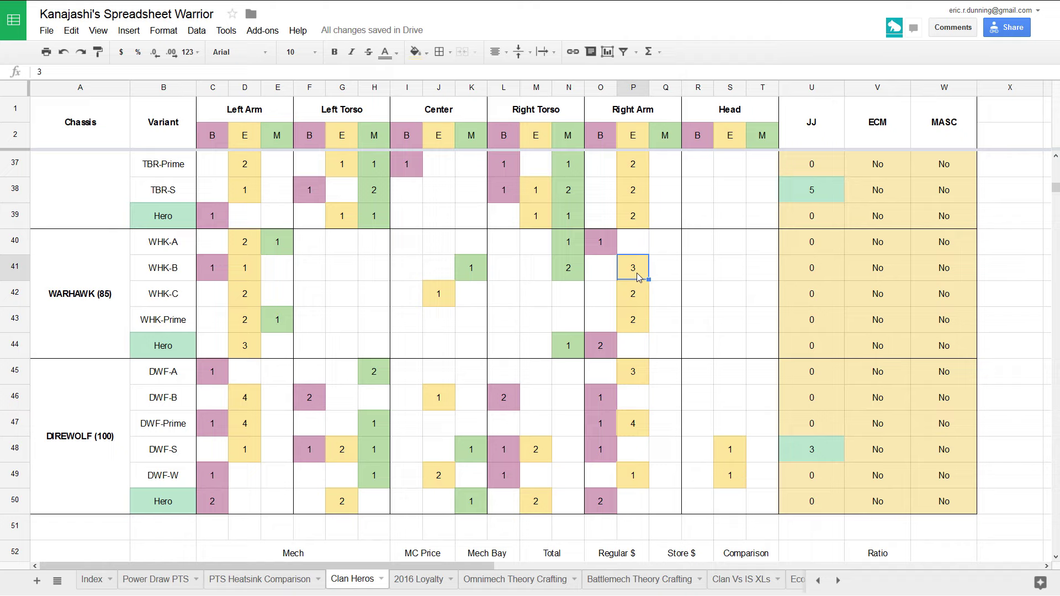
{"action": "left_click", "coordinate": [250, 342]}
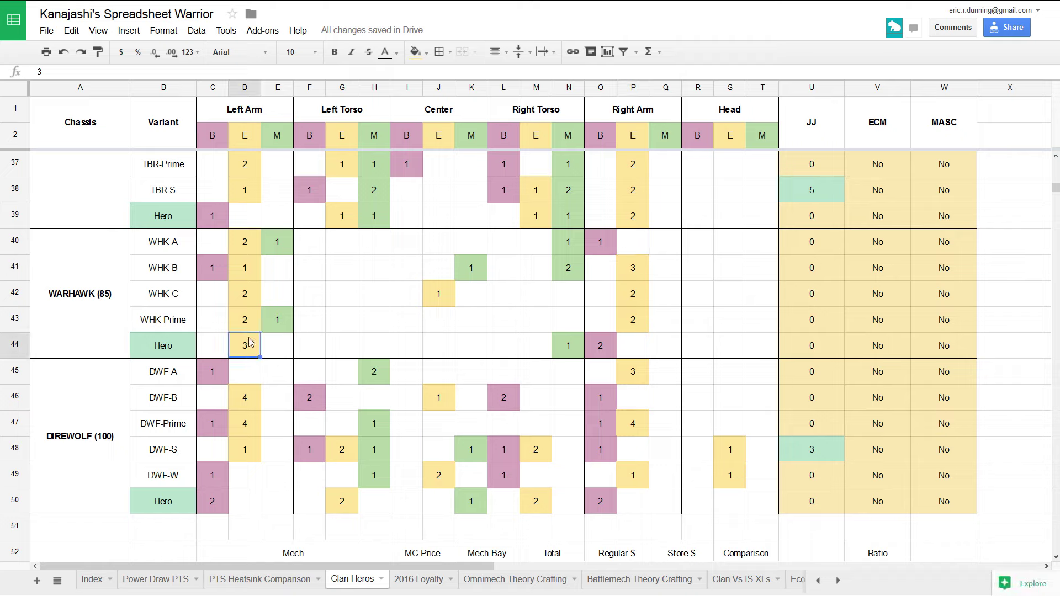
{"action": "left_click", "coordinate": [450, 298]}
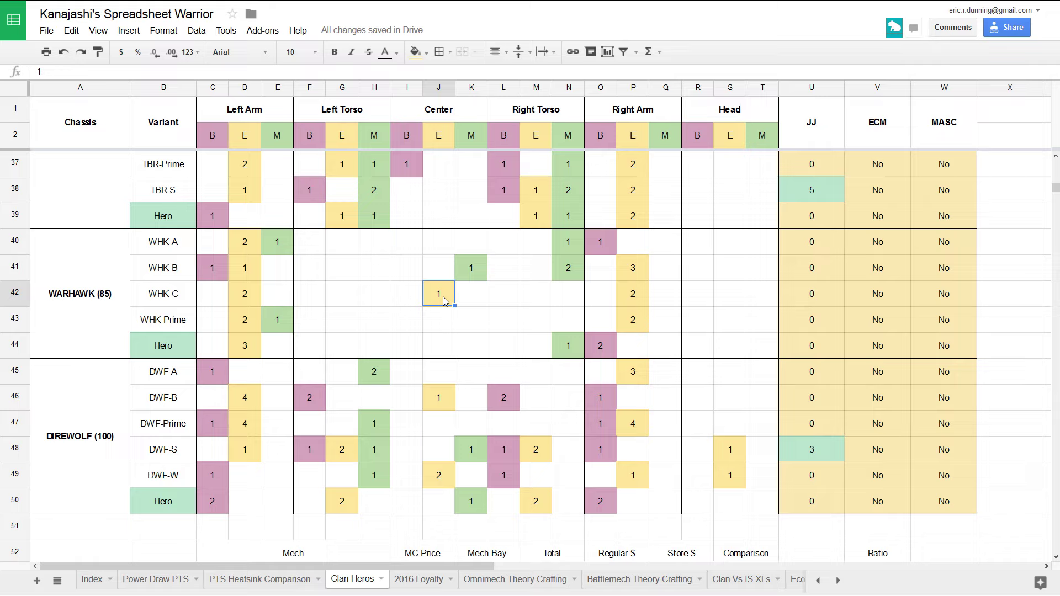
{"action": "left_click_drag", "start_coordinate": [318, 345], "coordinate": [484, 350]}
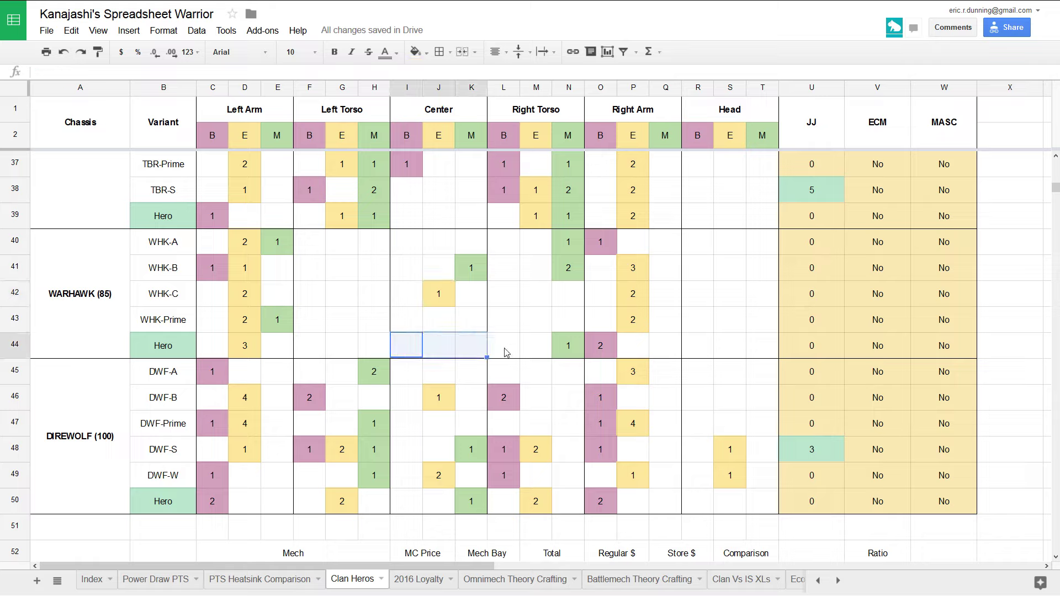
{"action": "left_click", "coordinate": [567, 346]}
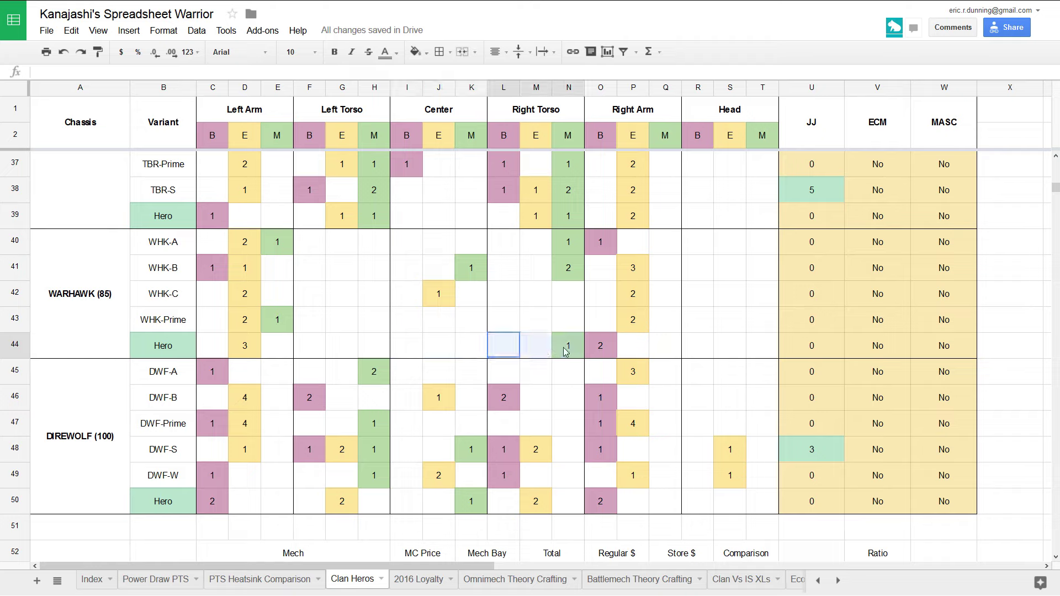
{"action": "left_click", "coordinate": [574, 275]}
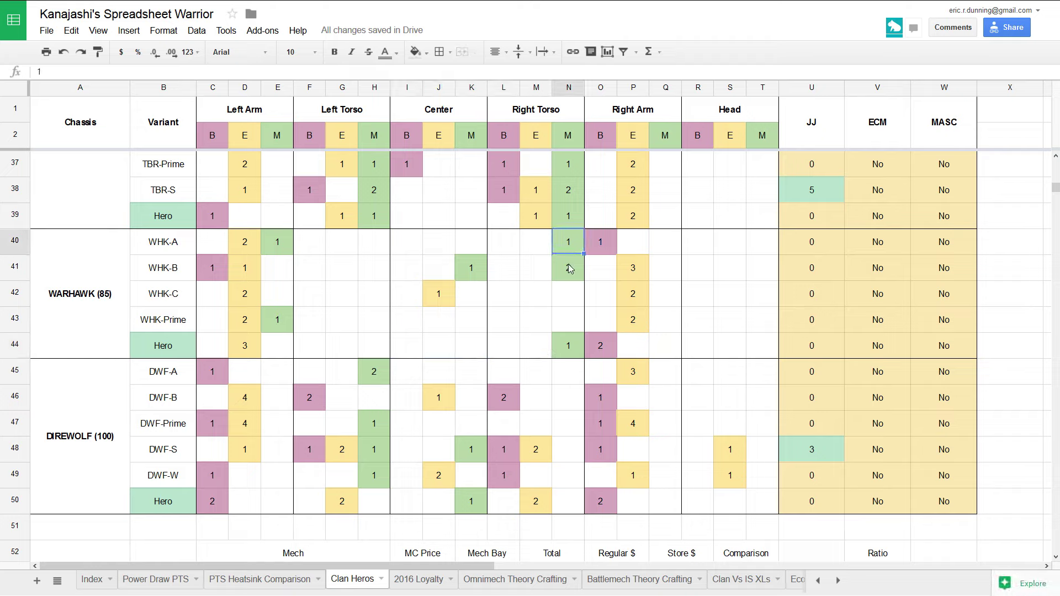
{"action": "left_click", "coordinate": [597, 348]}
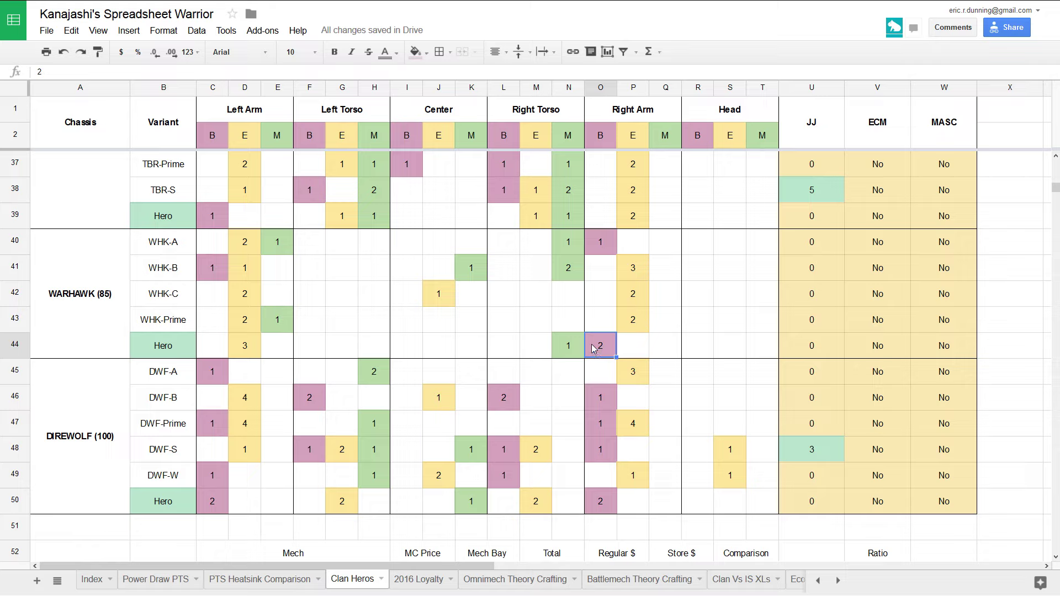
{"action": "left_click", "coordinate": [222, 266]}
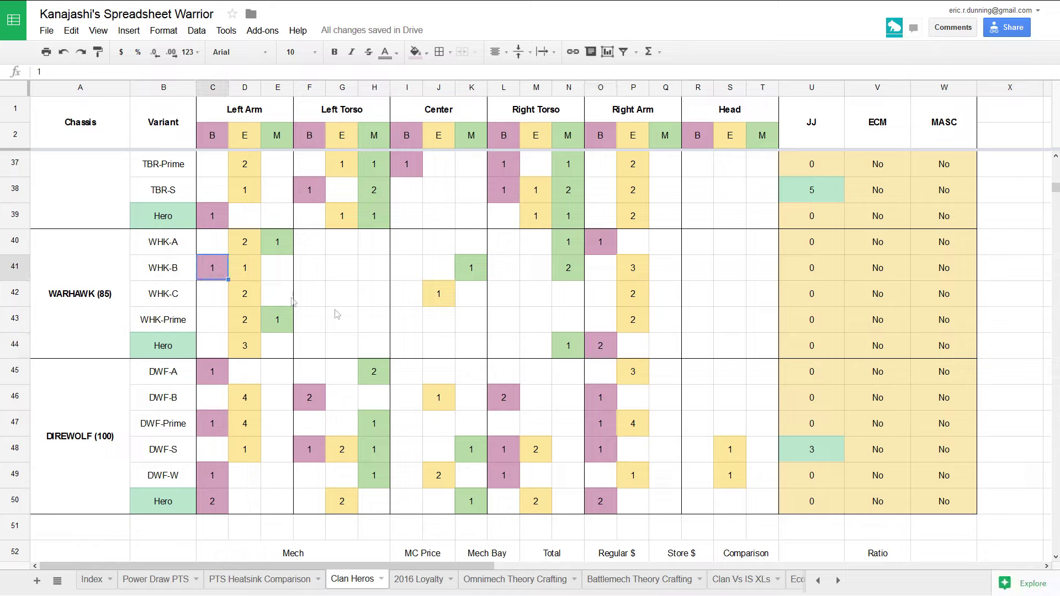
{"action": "left_click", "coordinate": [436, 294]}
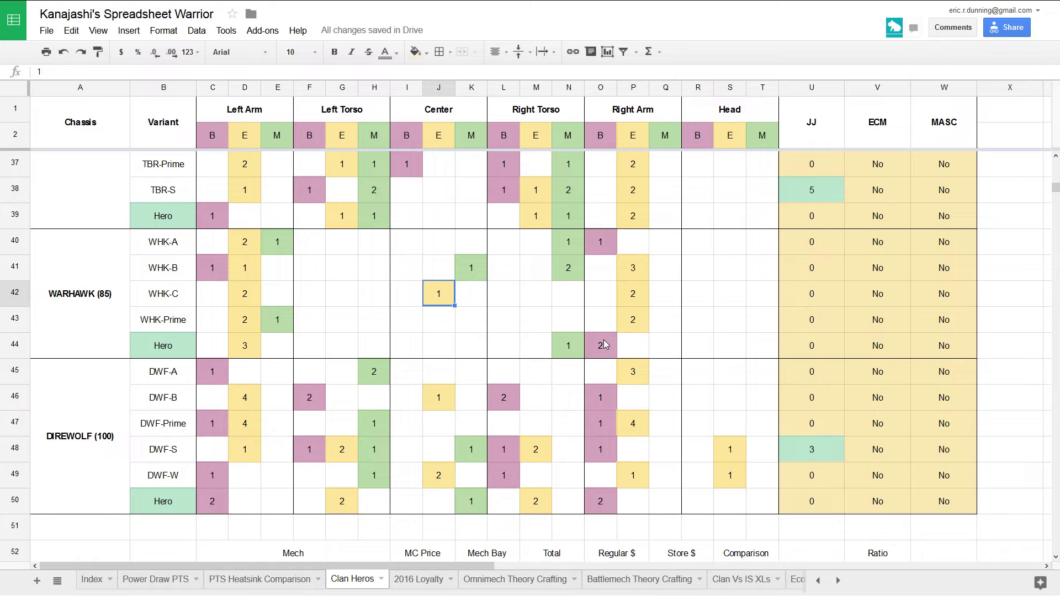
{"action": "left_click_drag", "start_coordinate": [213, 346], "coordinate": [752, 338]}
{"action": "left_click", "coordinate": [589, 351]}
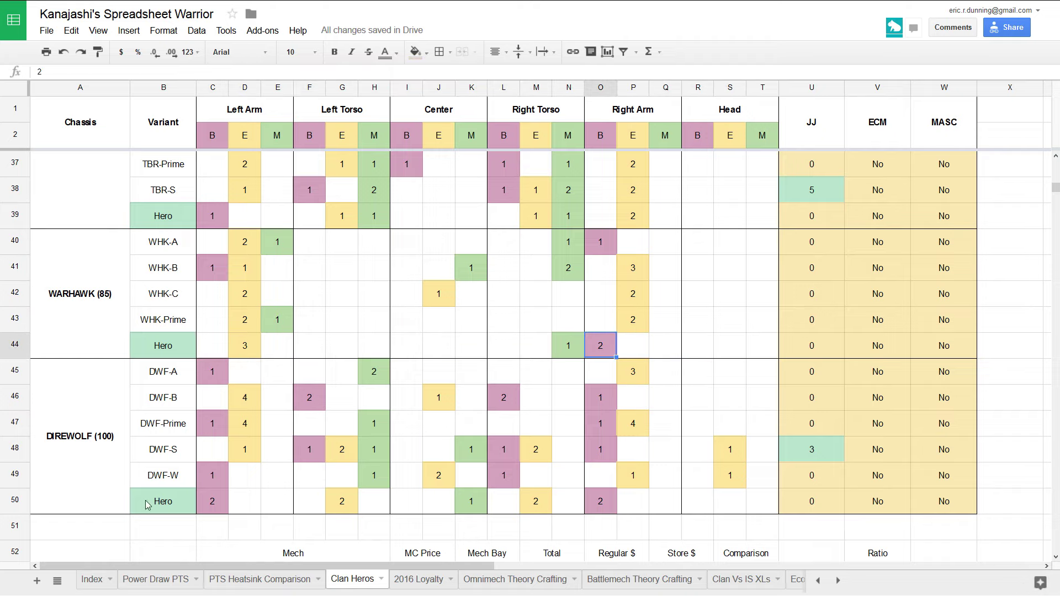
{"action": "left_click_drag", "start_coordinate": [226, 506], "coordinate": [221, 353]}
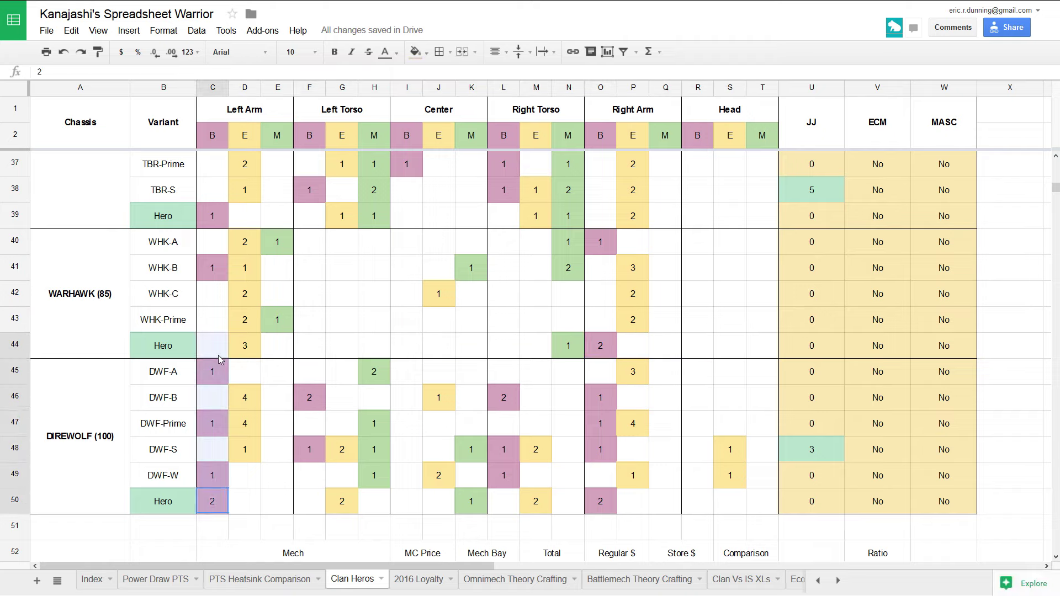
{"action": "left_click", "coordinate": [227, 506]}
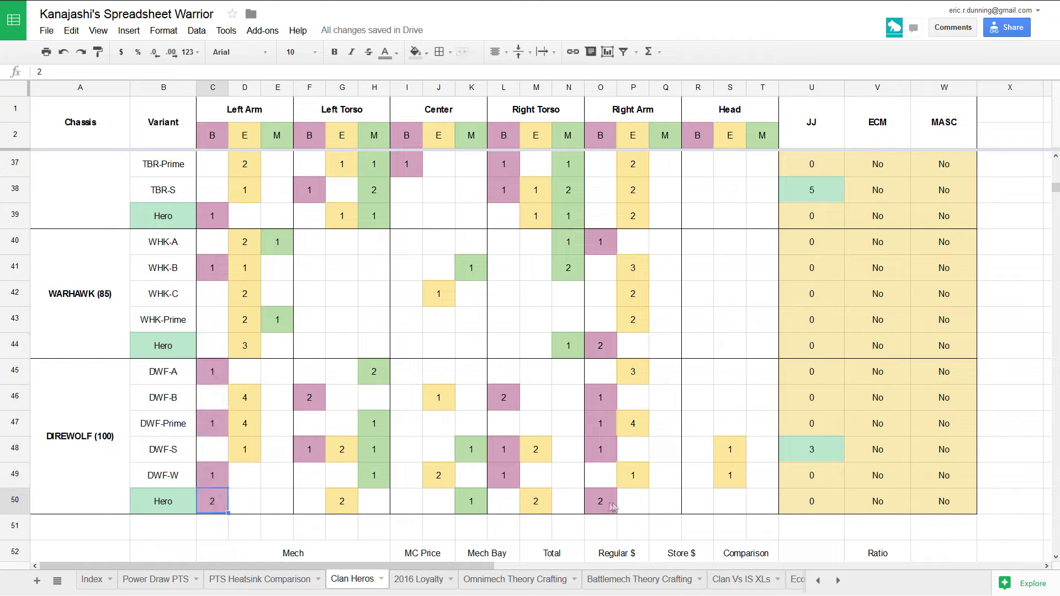
{"action": "left_click_drag", "start_coordinate": [612, 505], "coordinate": [615, 356]}
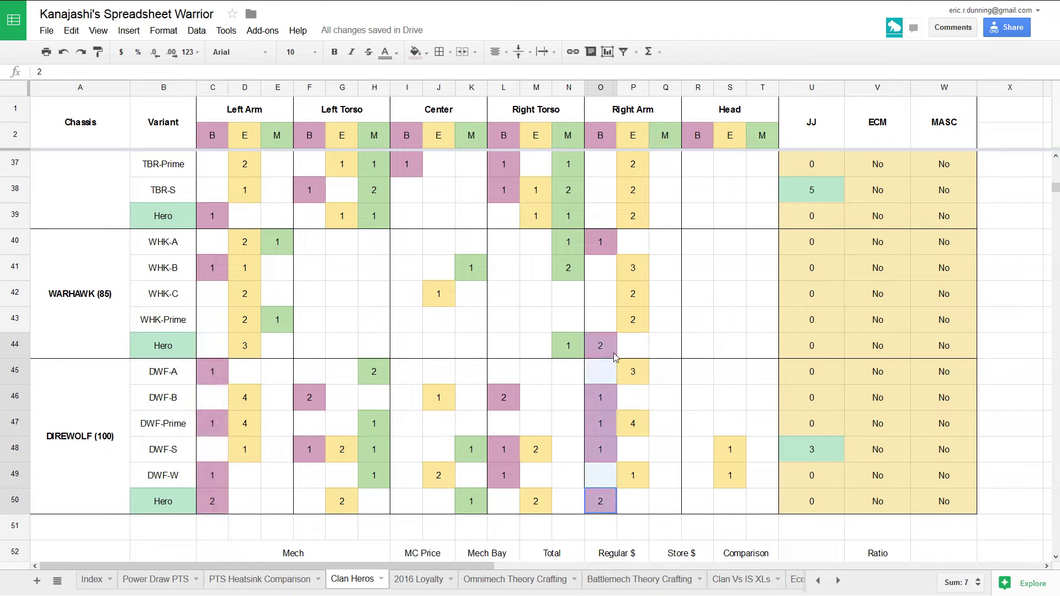
{"action": "left_click", "coordinate": [588, 502]}
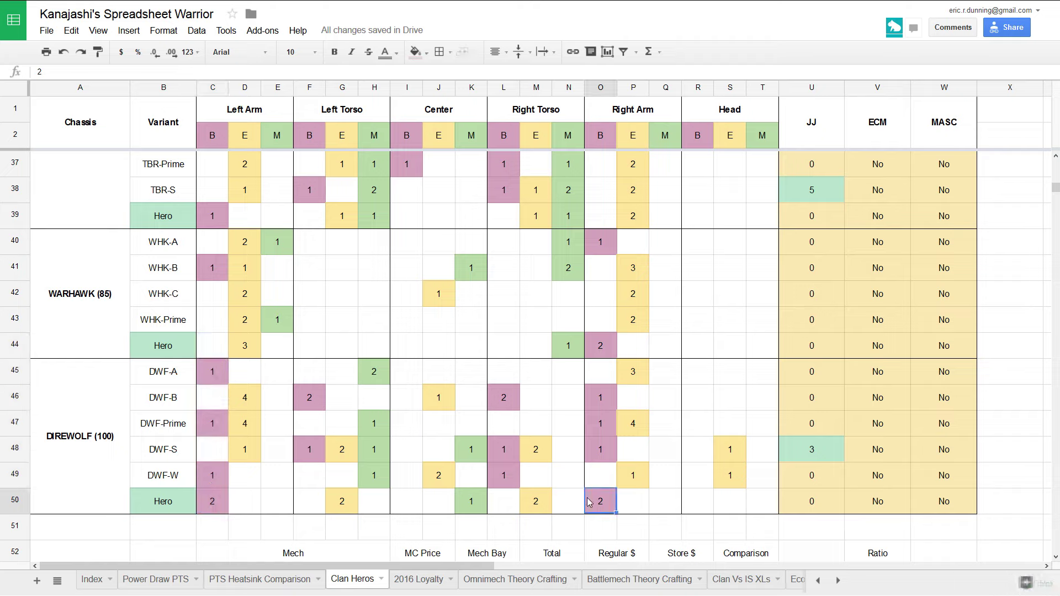
{"action": "left_click", "coordinate": [222, 502]}
{"action": "left_click", "coordinate": [308, 399]}
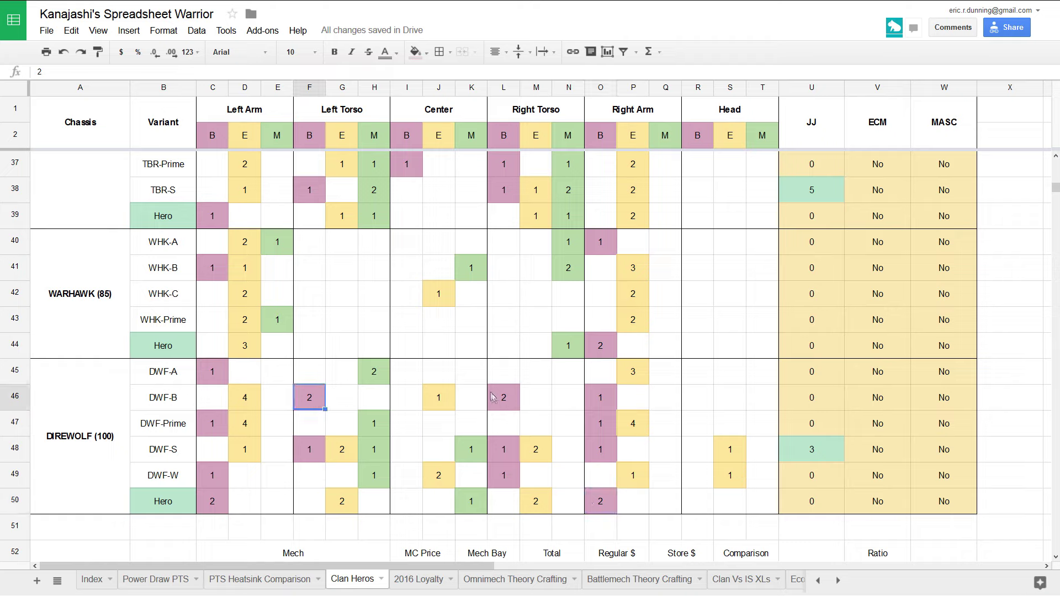
{"action": "left_click", "coordinate": [498, 400]}
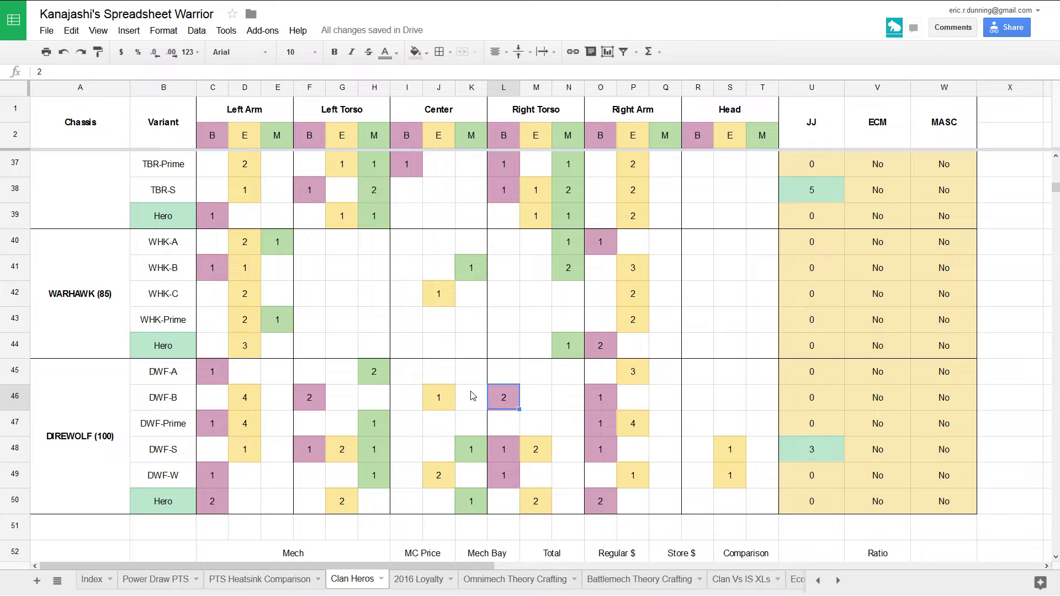
{"action": "left_click", "coordinate": [218, 508]}
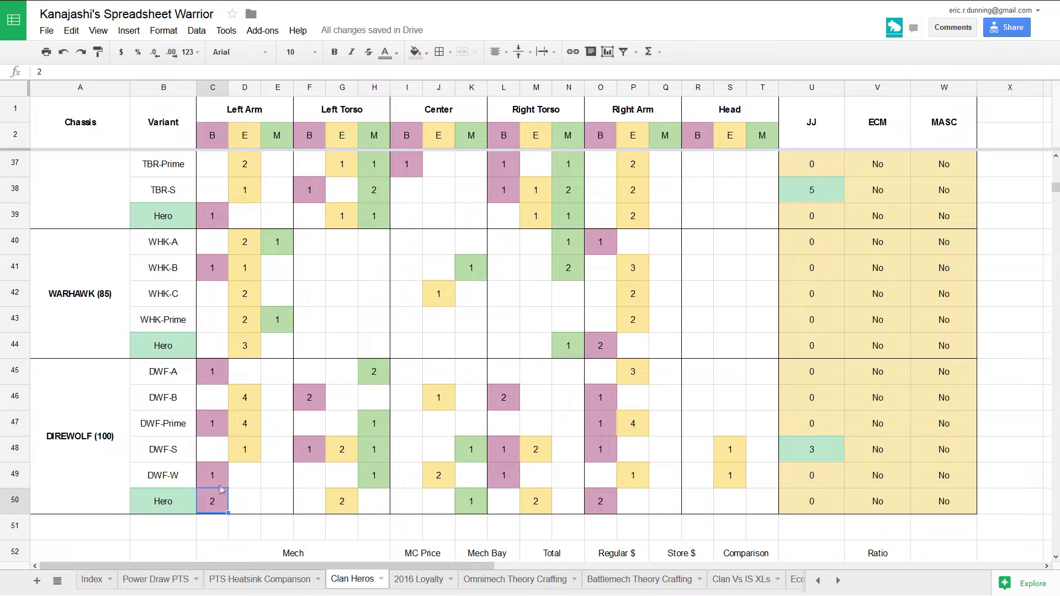
{"action": "left_click", "coordinate": [307, 397]}
{"action": "key", "text": "ctrl+c"}
{"action": "left_click", "coordinate": [214, 507]}
{"action": "left_click", "coordinate": [310, 396]}
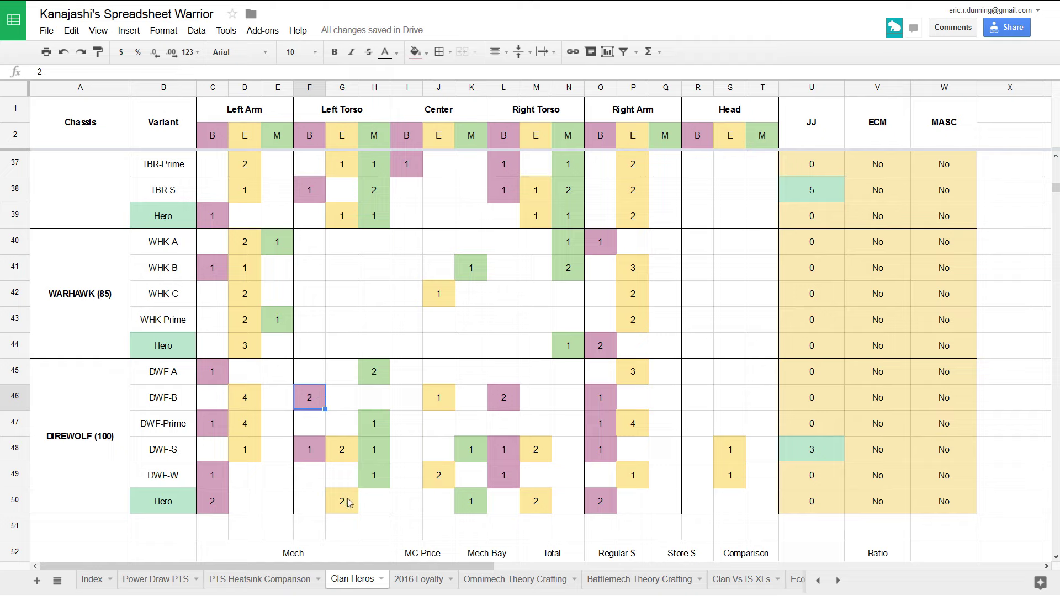
{"action": "left_click_drag", "start_coordinate": [346, 504], "coordinate": [346, 449]}
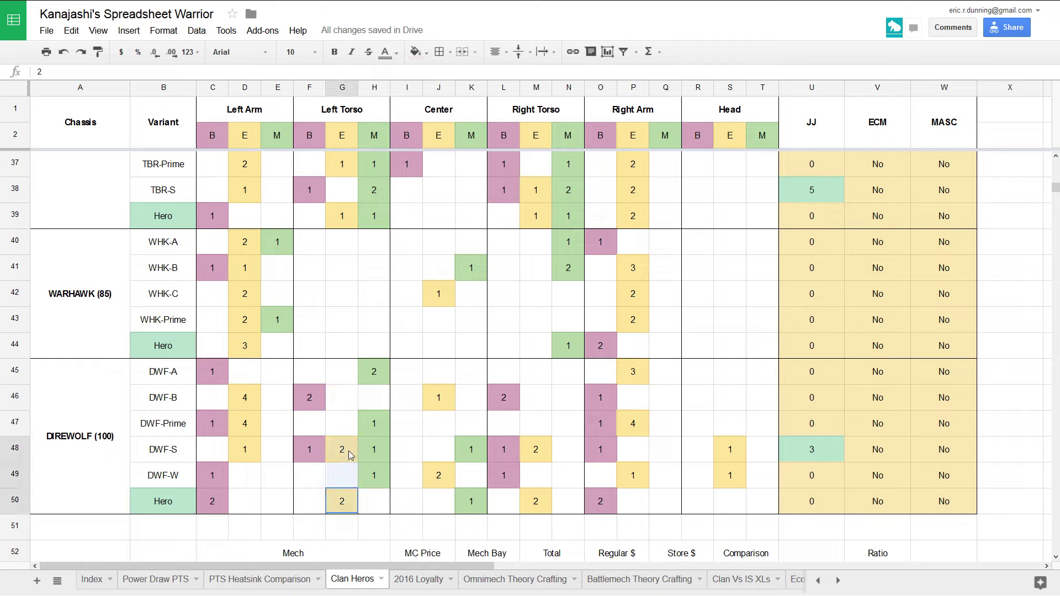
{"action": "left_click_drag", "start_coordinate": [470, 501], "coordinate": [471, 423]}
{"action": "left_click_drag", "start_coordinate": [535, 500], "coordinate": [544, 447]}
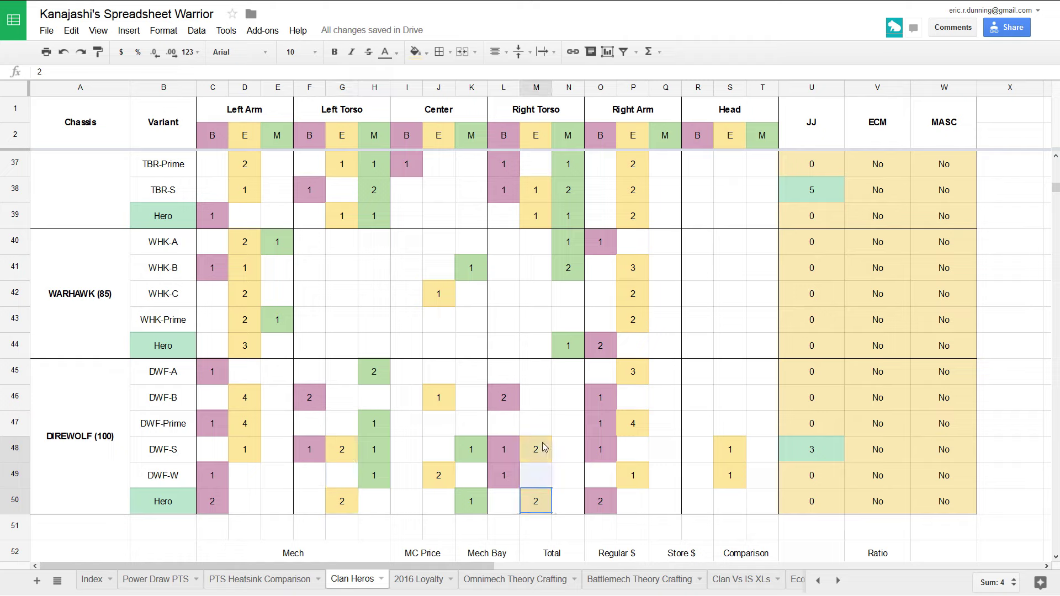
{"action": "left_click", "coordinate": [555, 481]}
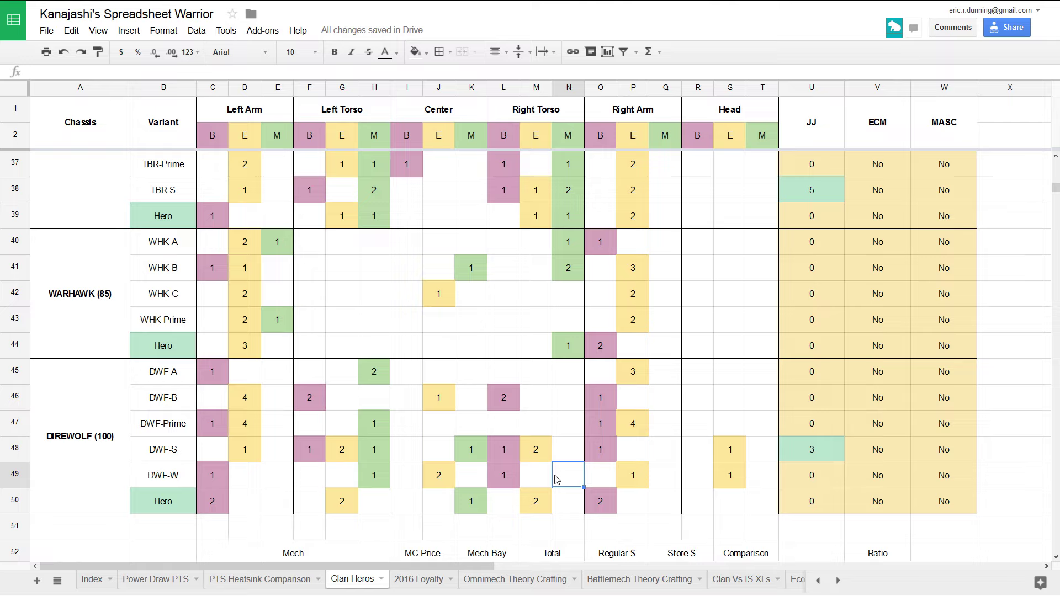
{"action": "scroll", "coordinate": [555, 479], "scroll_direction": "down", "scroll_amount": 5}
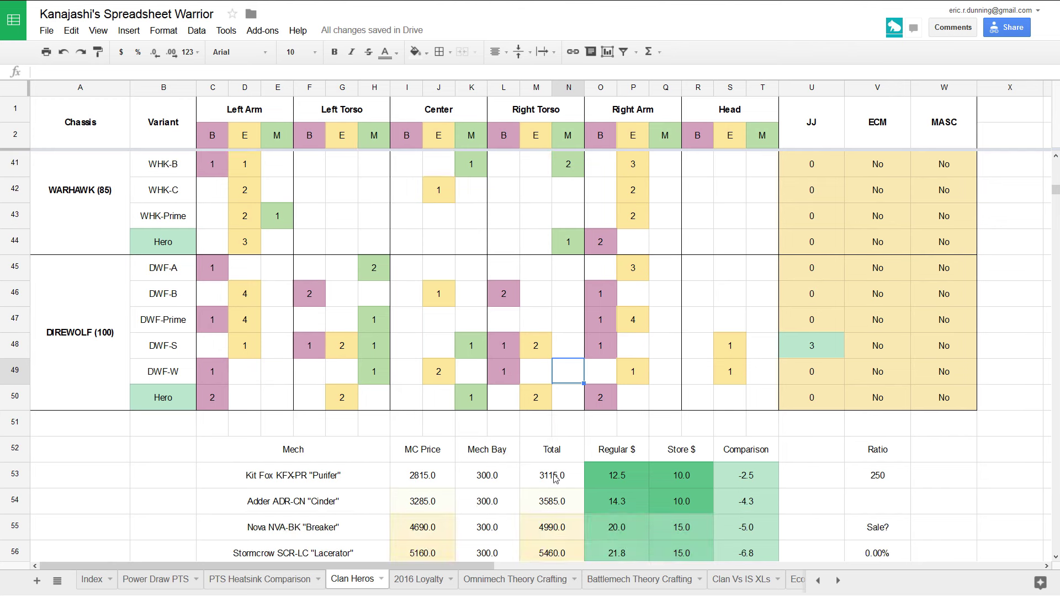
Step: Select cell M61 below the price table and exit fullscreen to reach the forum FAQ
{"action": "left_click", "coordinate": [544, 482]}
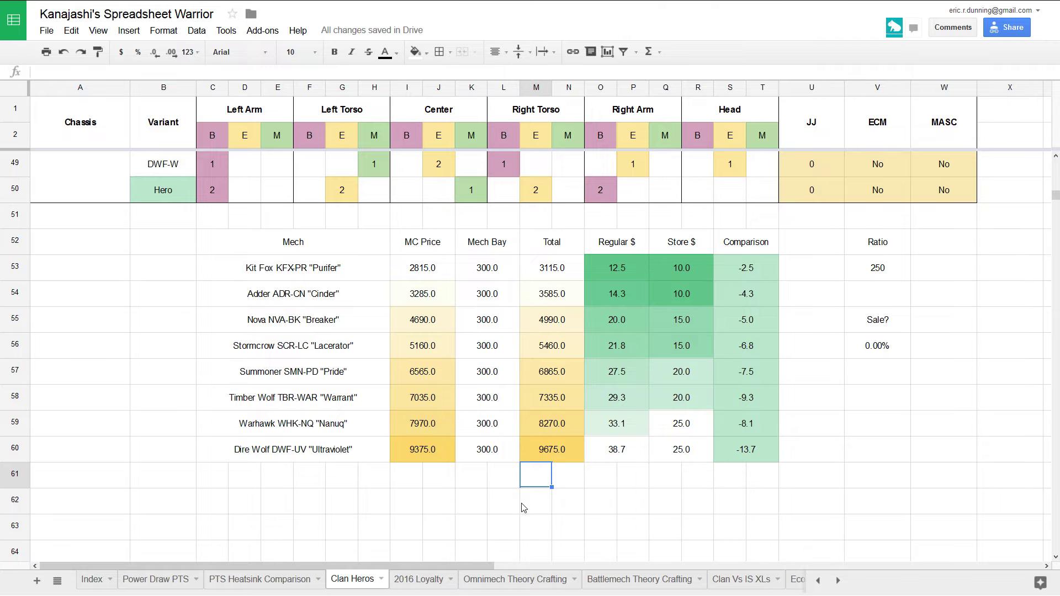
{"action": "key", "text": "F11"}
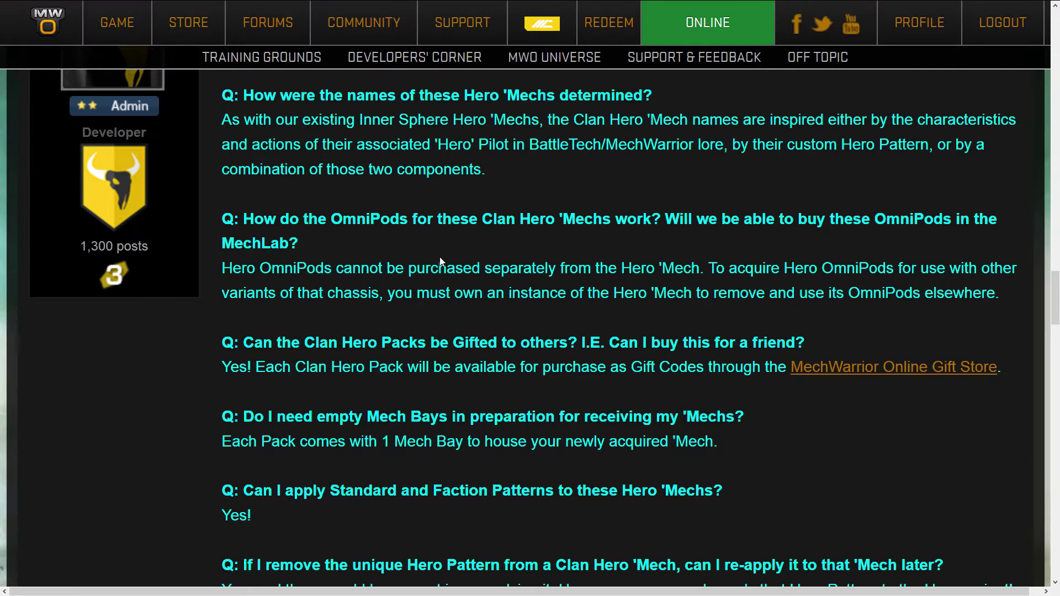
Step: Zoom out and highlight the Clan Hero MC price list and the May 16th 2017 release date
{"action": "key", "text": "ctrl+minus"}
{"action": "key", "text": "ctrl+minus"}
{"action": "key", "text": "ctrl+minus"}
{"action": "key", "text": "ctrl+minus"}
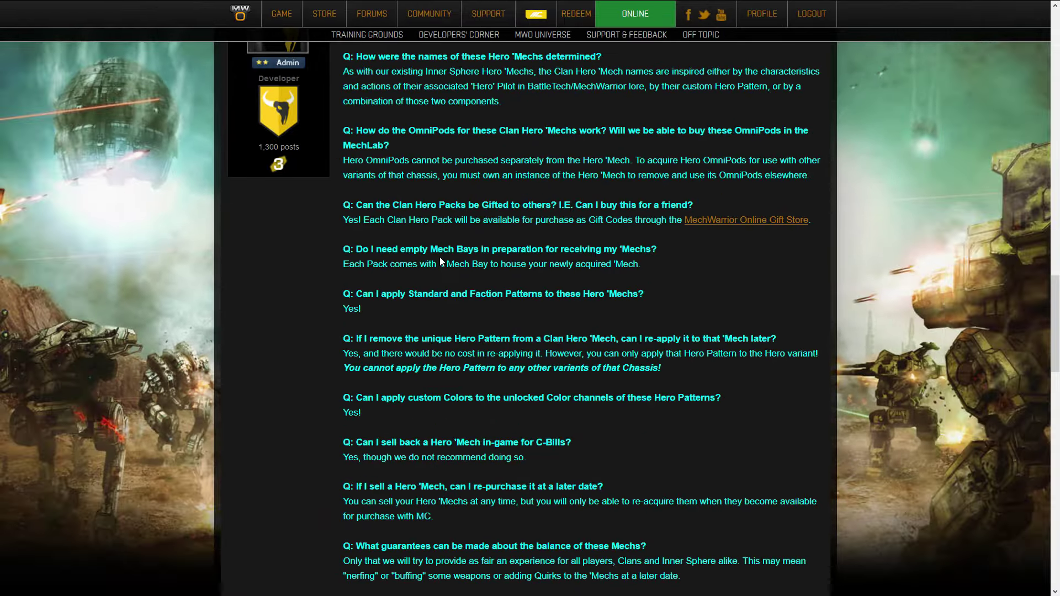
{"action": "scroll", "coordinate": [439, 257], "scroll_direction": "down", "scroll_amount": 5}
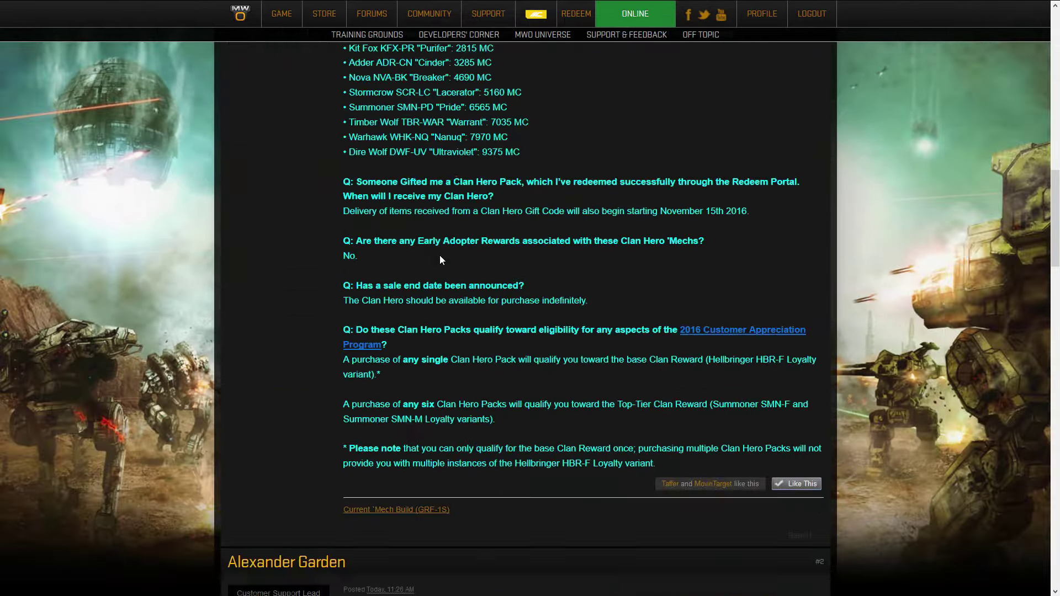
{"action": "scroll", "coordinate": [439, 255], "scroll_direction": "up", "scroll_amount": 4}
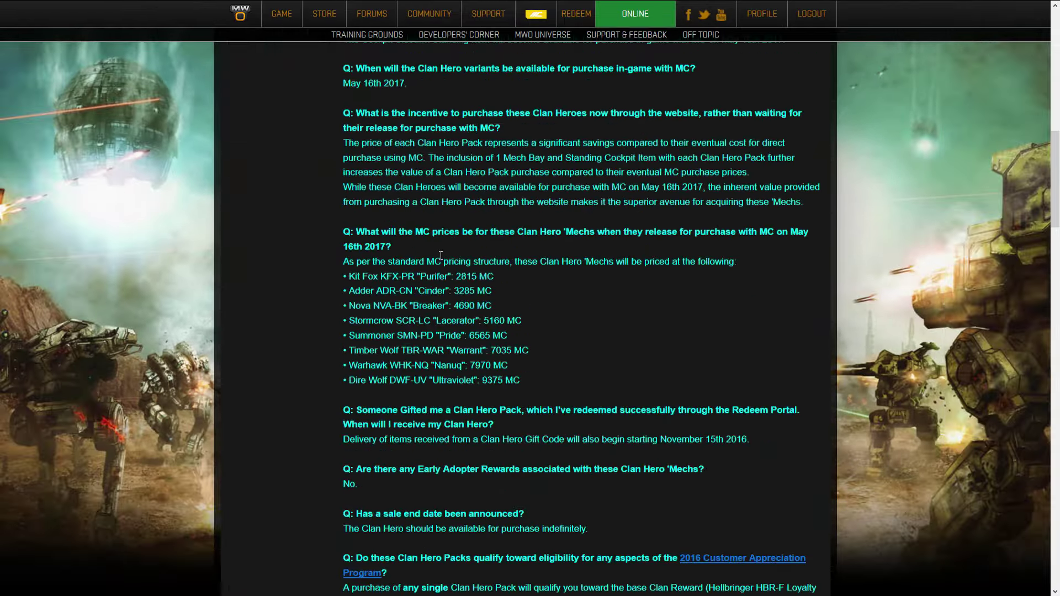
{"action": "scroll", "coordinate": [440, 255], "scroll_direction": "down", "scroll_amount": 2}
{"action": "left_click_drag", "start_coordinate": [541, 305], "coordinate": [333, 171]}
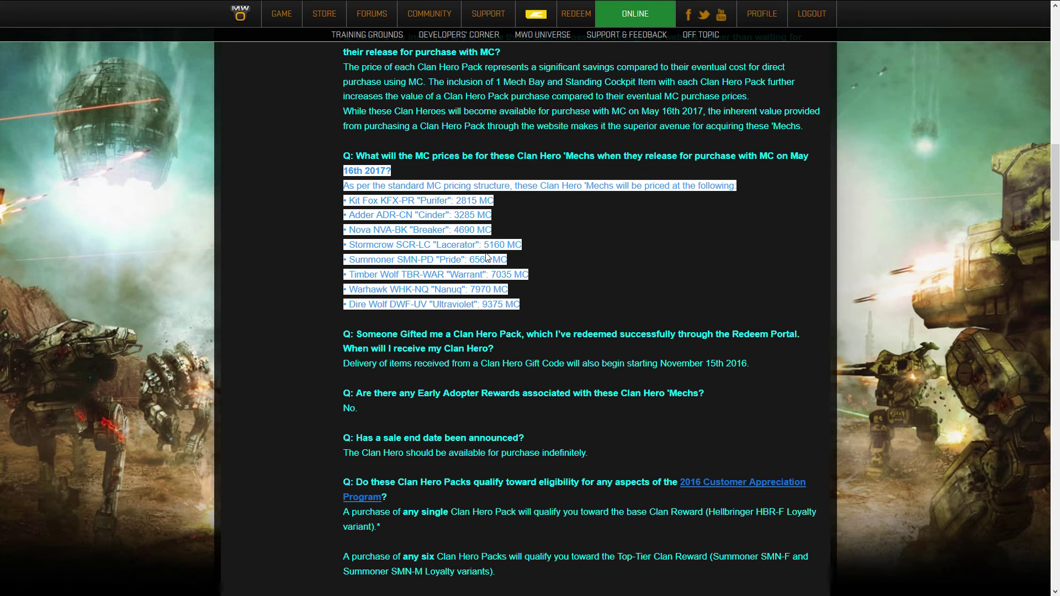
{"action": "left_click", "coordinate": [829, 166]}
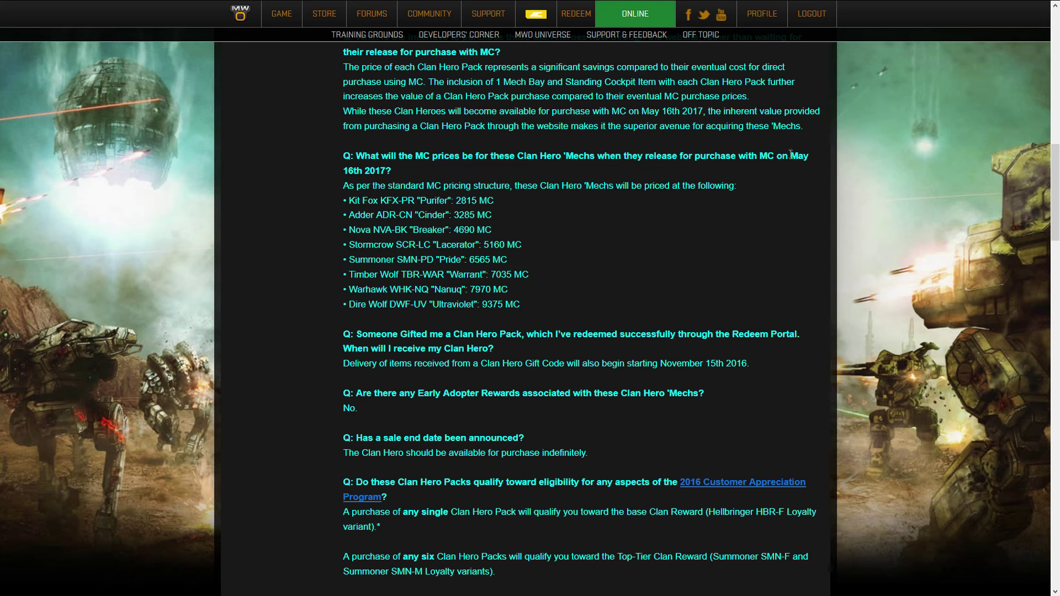
{"action": "left_click_drag", "start_coordinate": [790, 155], "coordinate": [791, 172]}
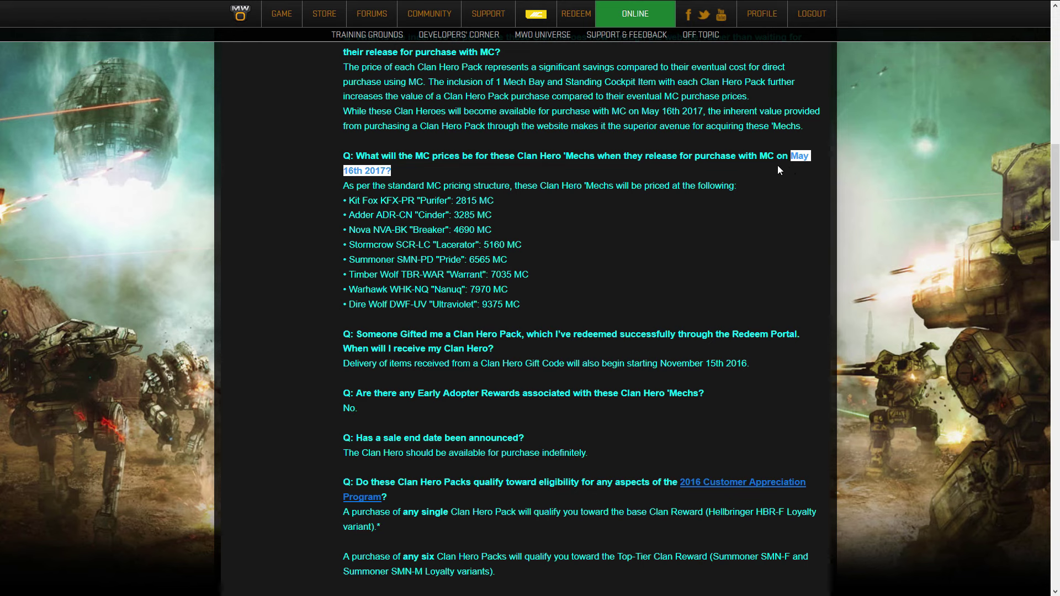
{"action": "left_click", "coordinate": [566, 244]}
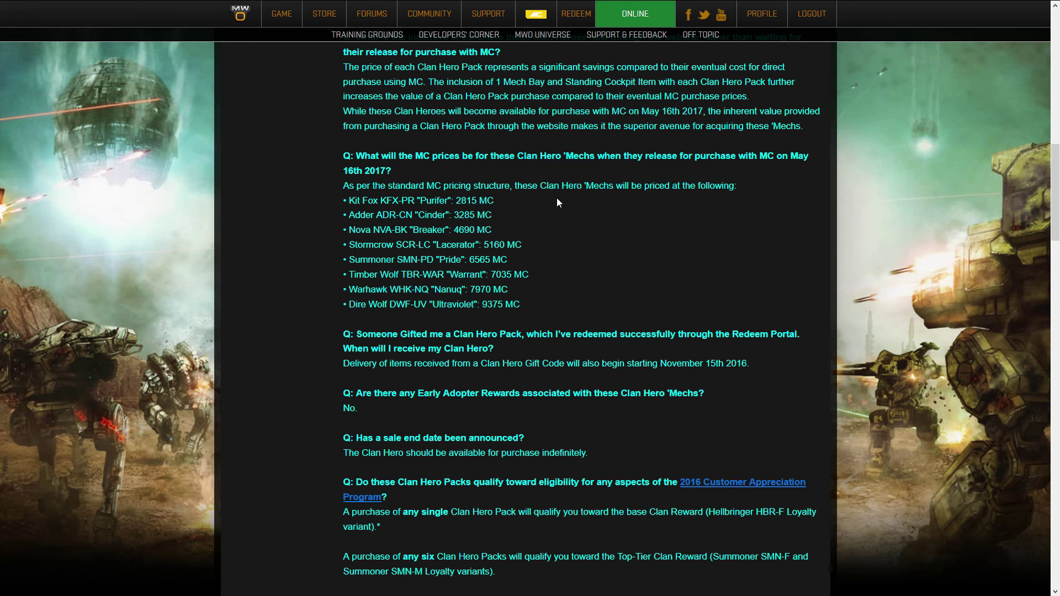
{"action": "mouse_move", "coordinate": [196, 10]}
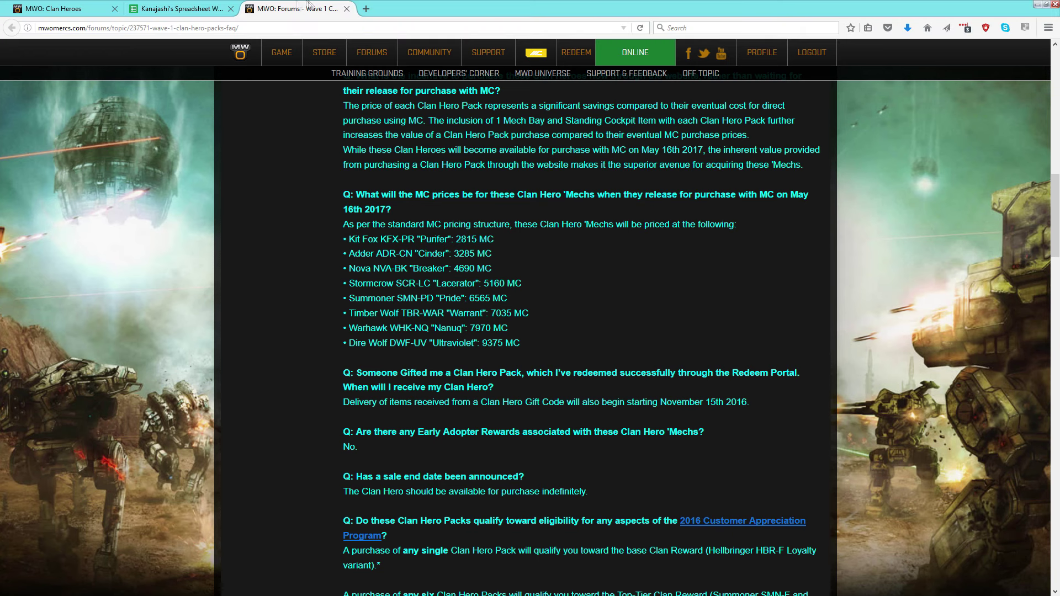
{"action": "left_click", "coordinate": [196, 9]}
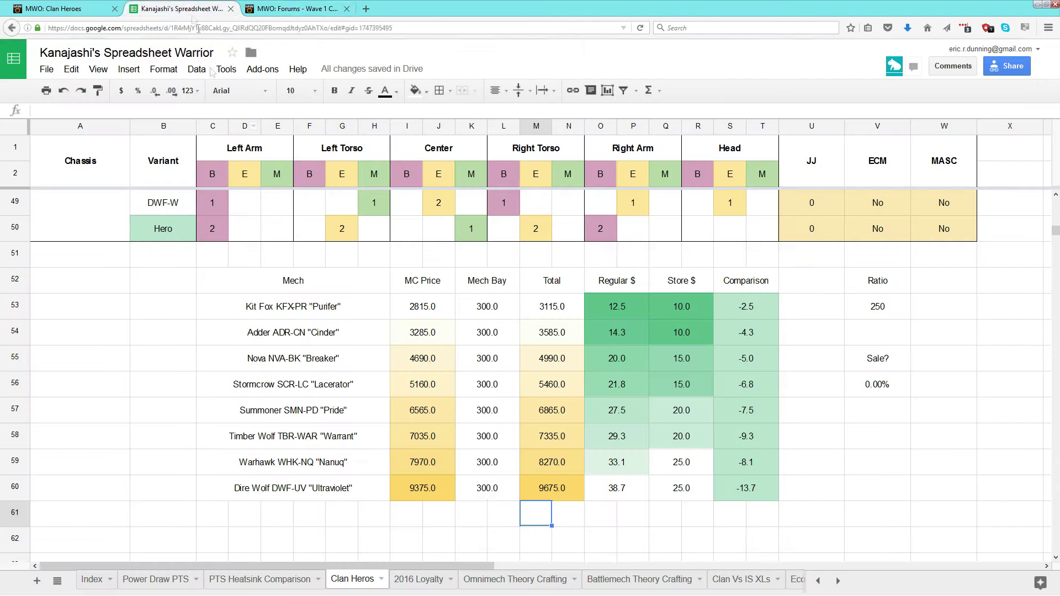
{"action": "left_click", "coordinate": [467, 444]}
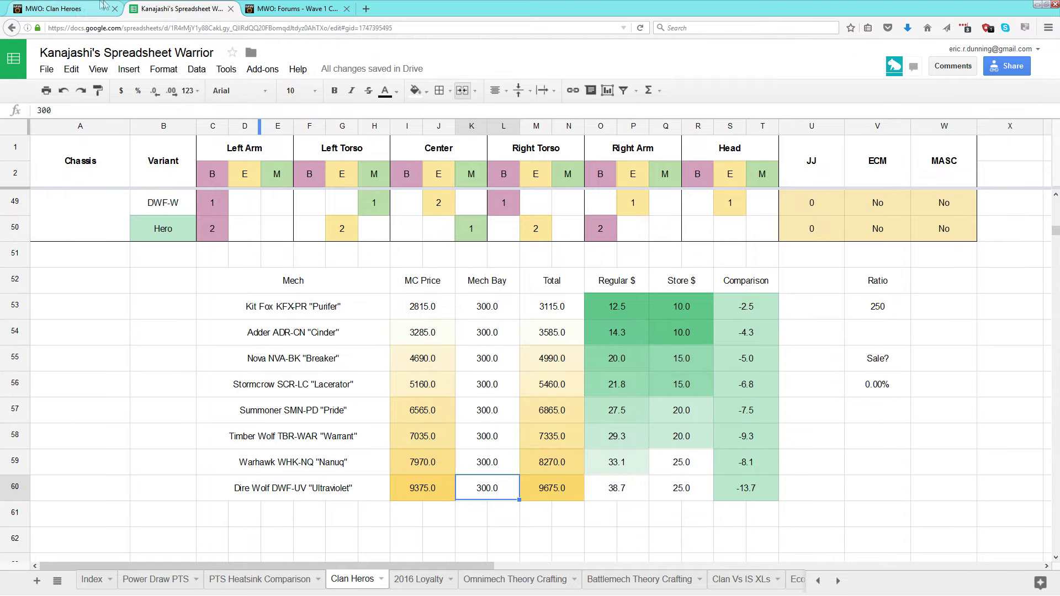
{"action": "left_click", "coordinate": [72, 8]}
{"action": "scroll", "coordinate": [370, 265], "scroll_direction": "down", "scroll_amount": 10}
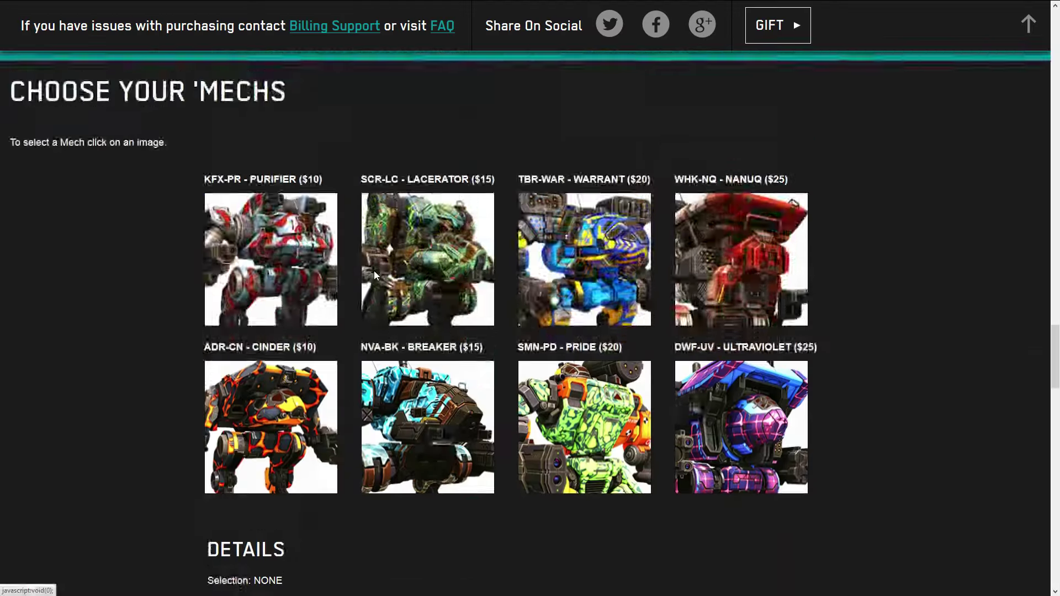
{"action": "left_click", "coordinate": [373, 270]}
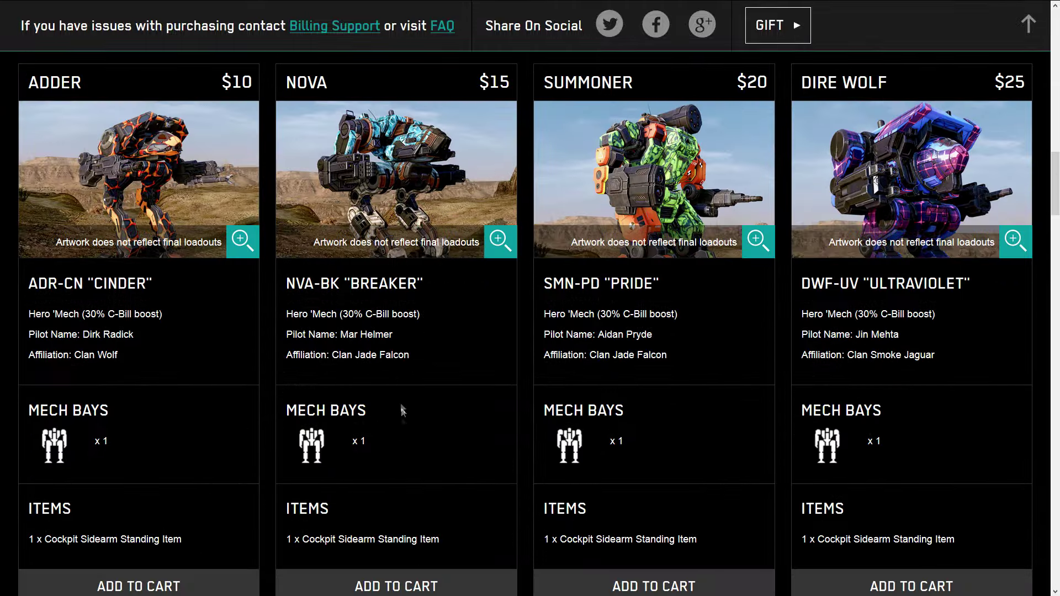
{"action": "left_click_drag", "start_coordinate": [393, 450], "coordinate": [286, 402]}
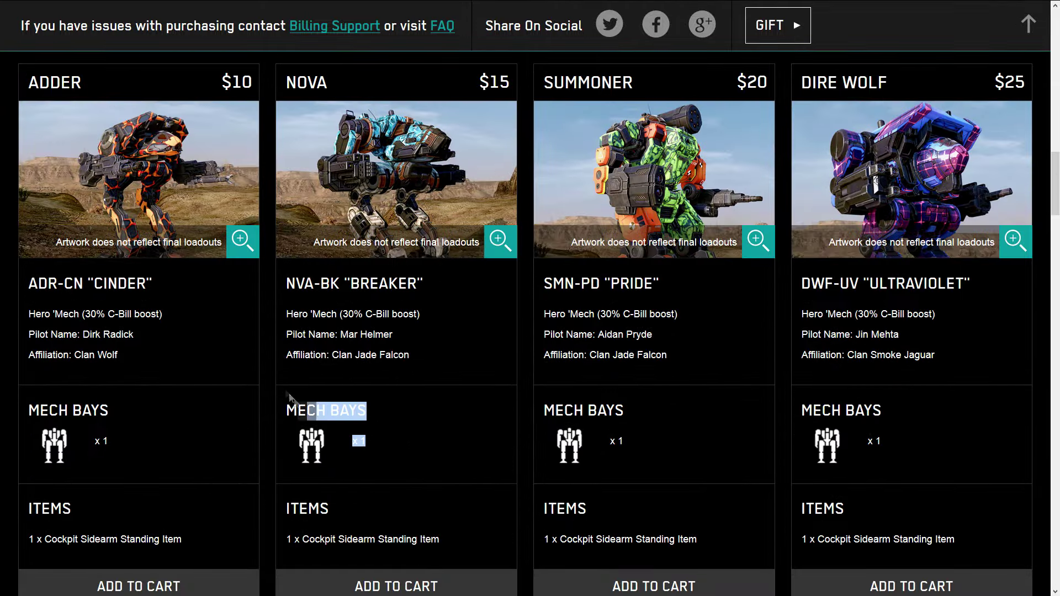
{"action": "left_click", "coordinate": [469, 428]}
{"action": "left_click", "coordinate": [166, 8]}
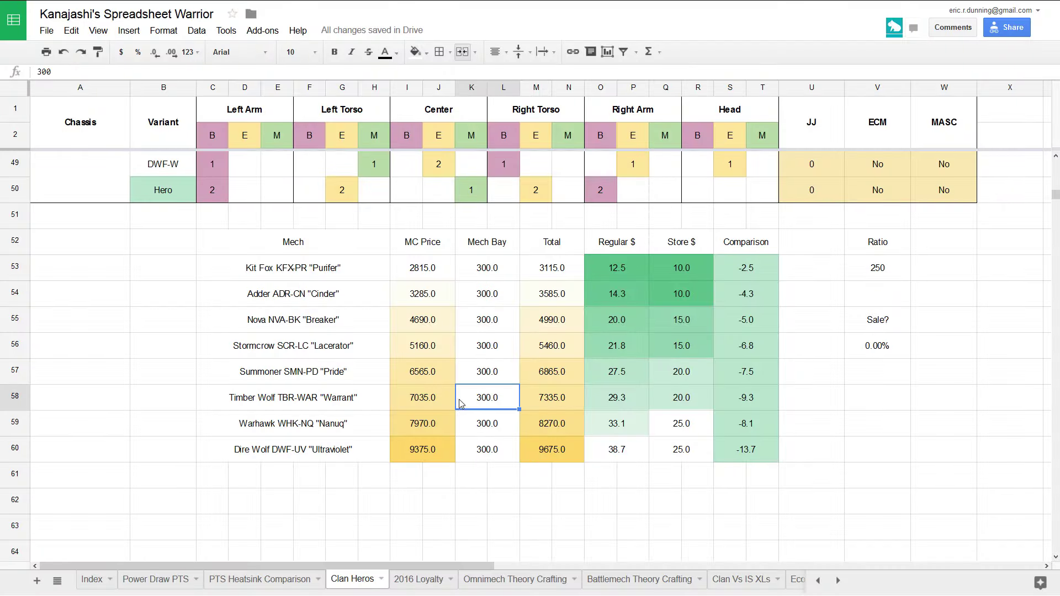
{"action": "left_click_drag", "start_coordinate": [423, 271], "coordinate": [433, 461]}
{"action": "left_click_drag", "start_coordinate": [486, 267], "coordinate": [481, 458]}
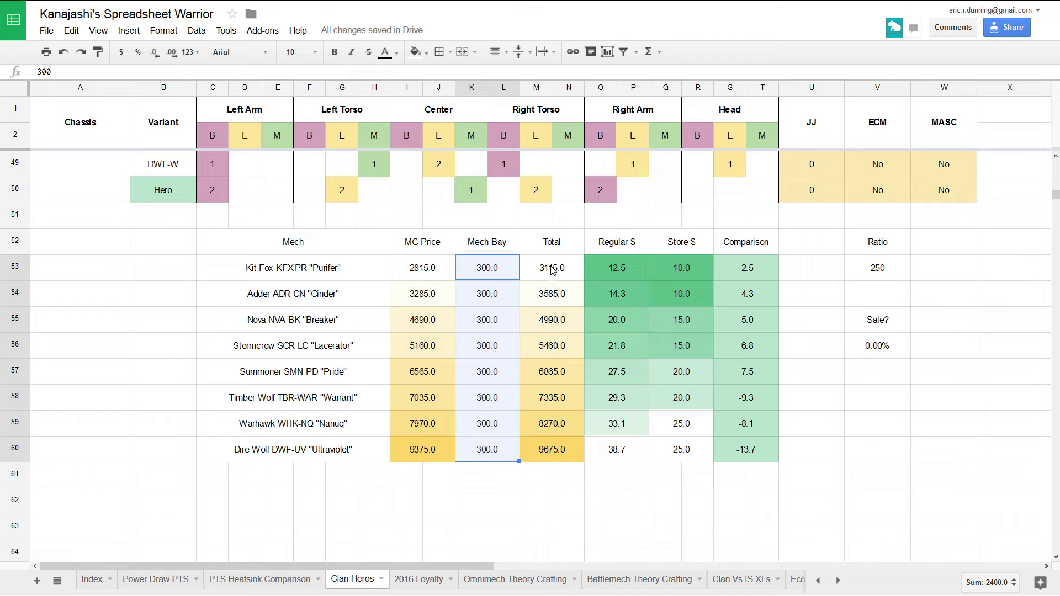
{"action": "left_click_drag", "start_coordinate": [551, 269], "coordinate": [570, 454]}
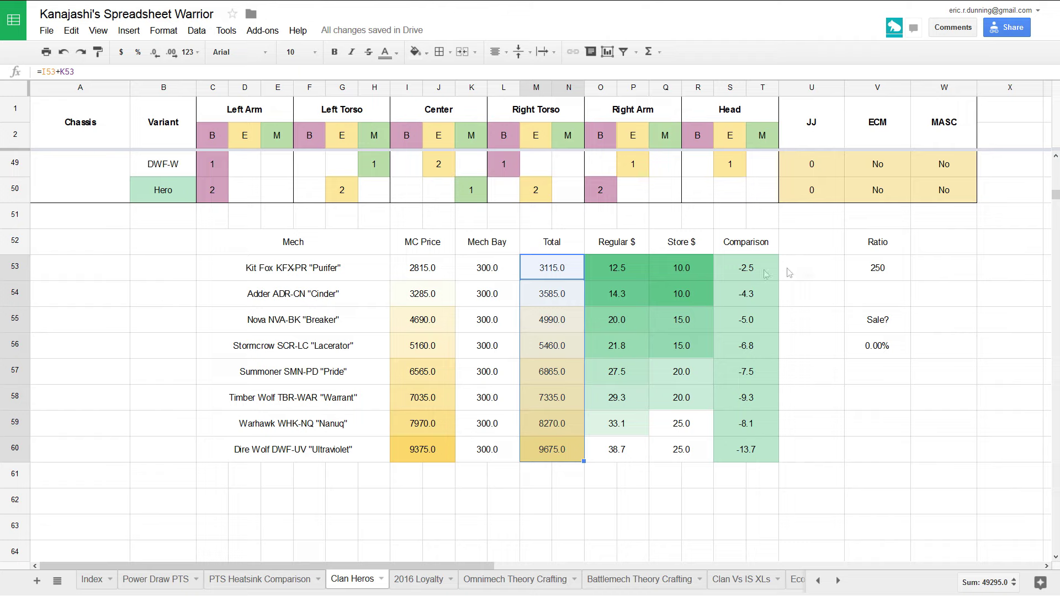
{"action": "left_click", "coordinate": [865, 270]}
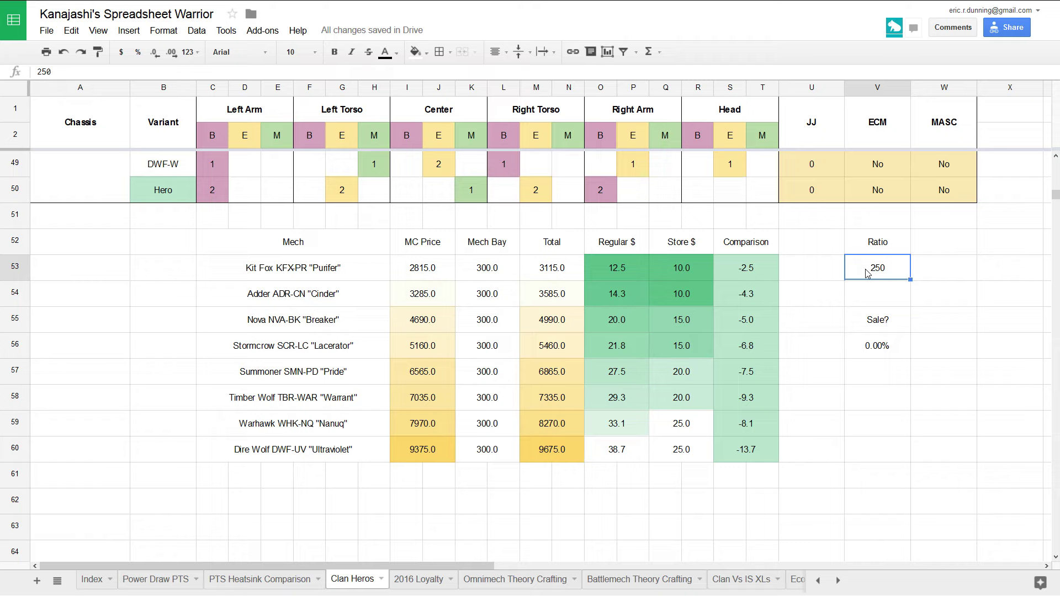
{"action": "type", "text": "180"}
{"action": "key", "text": "Return"}
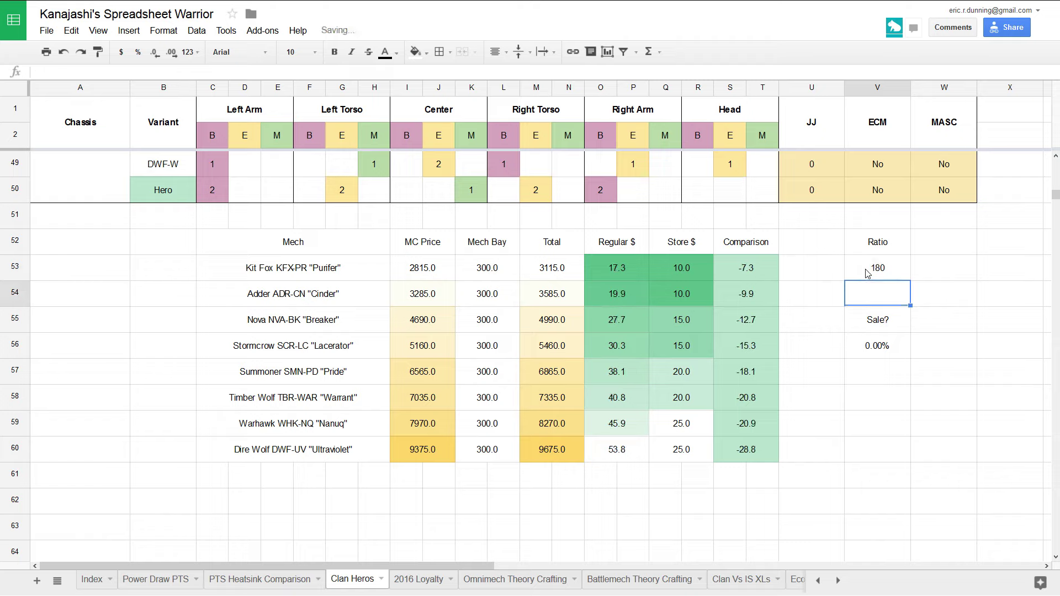
{"action": "left_click", "coordinate": [867, 273]}
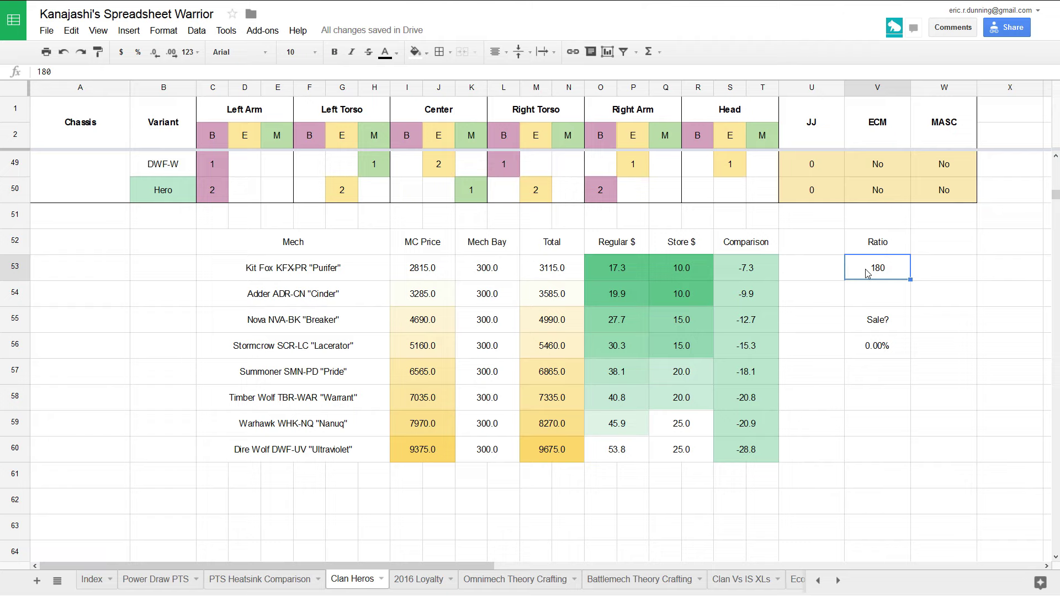
{"action": "type", "text": "20"}
{"action": "key", "text": "Return"}
{"action": "left_click", "coordinate": [866, 273]}
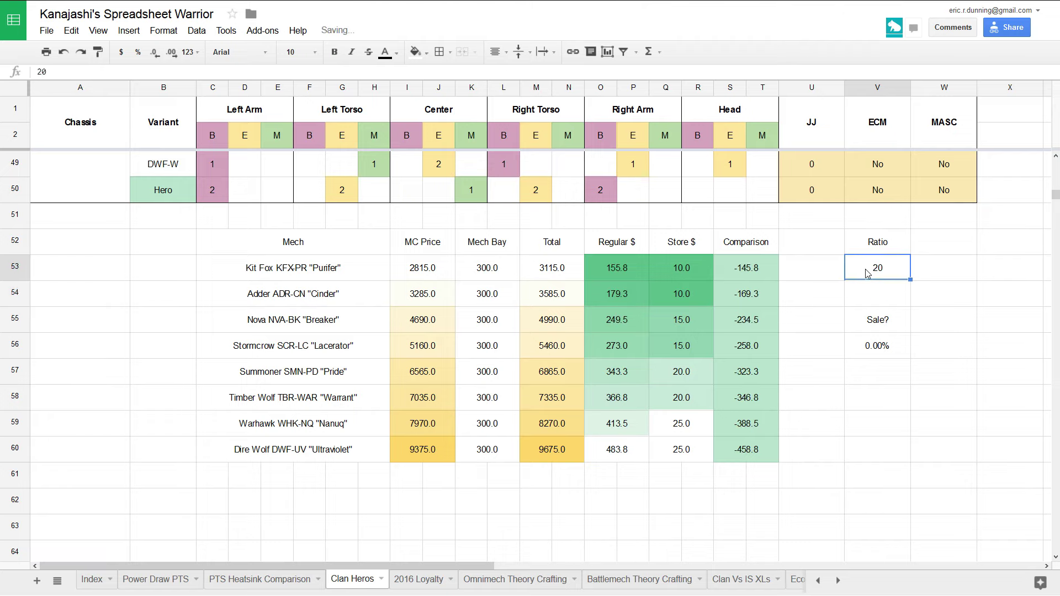
{"action": "type", "text": "250"}
{"action": "key", "text": "Return"}
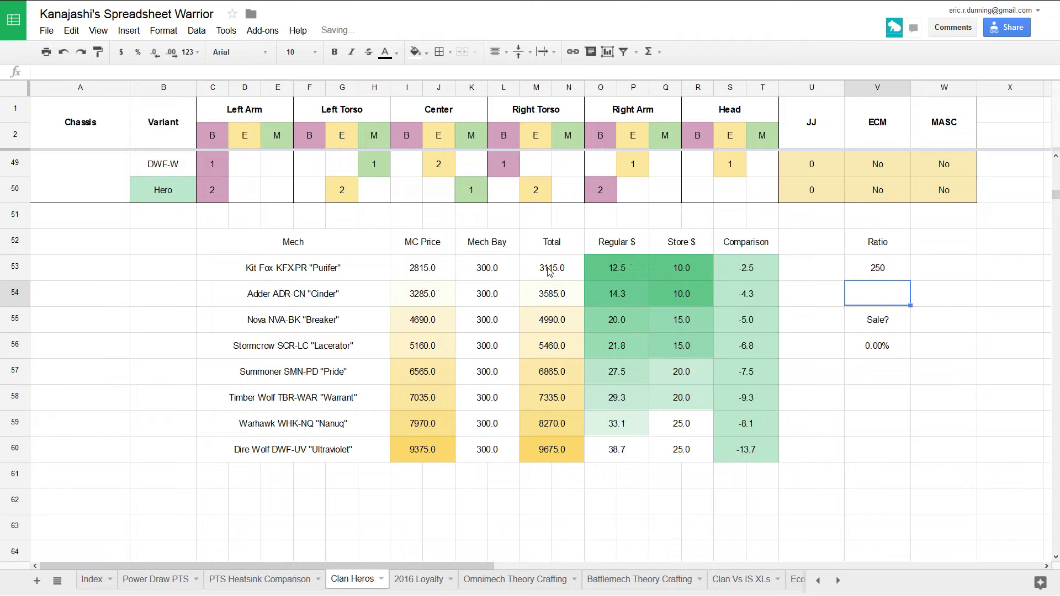
{"action": "left_click_drag", "start_coordinate": [549, 267], "coordinate": [573, 456]}
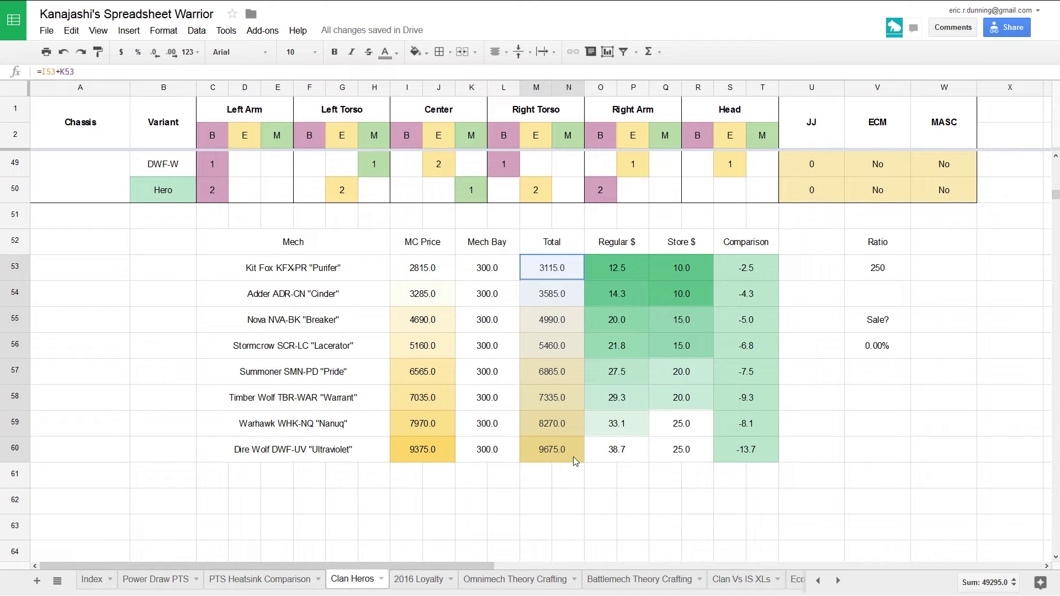
{"action": "left_click", "coordinate": [368, 448]}
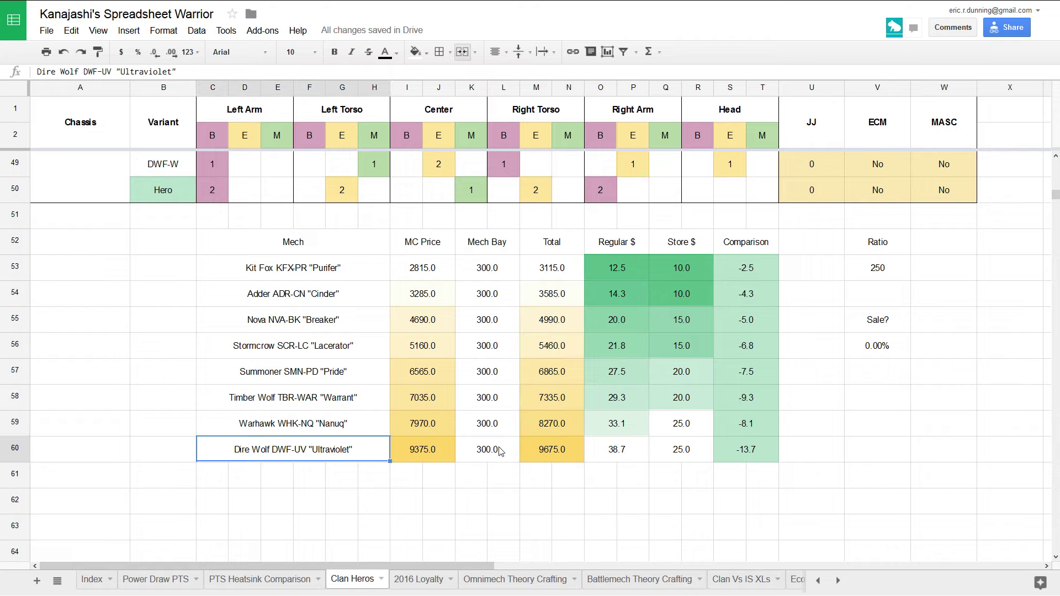
{"action": "left_click", "coordinate": [500, 451]}
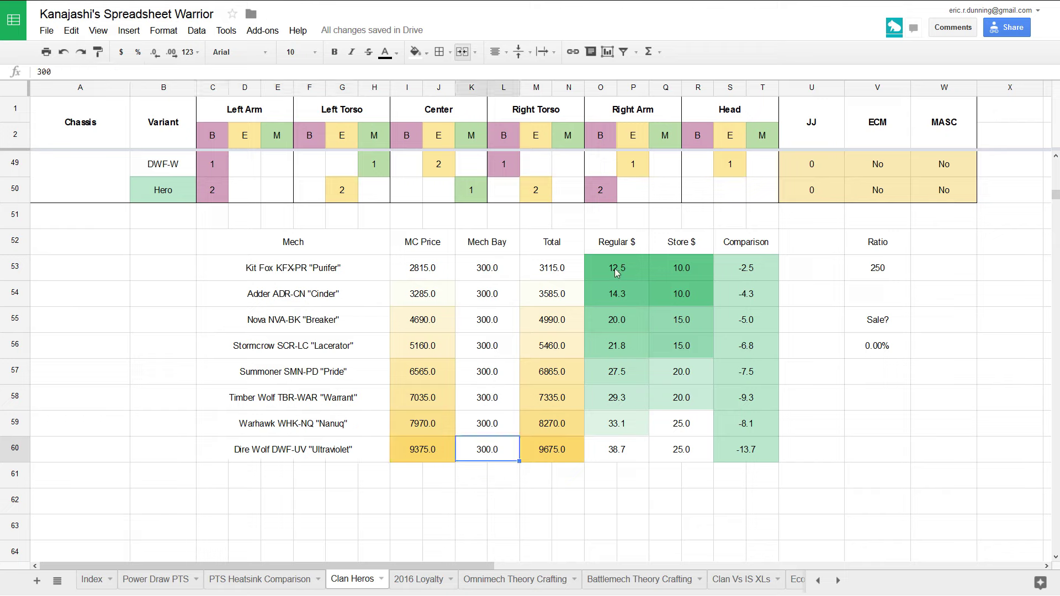
{"action": "left_click_drag", "start_coordinate": [617, 272], "coordinate": [637, 451]}
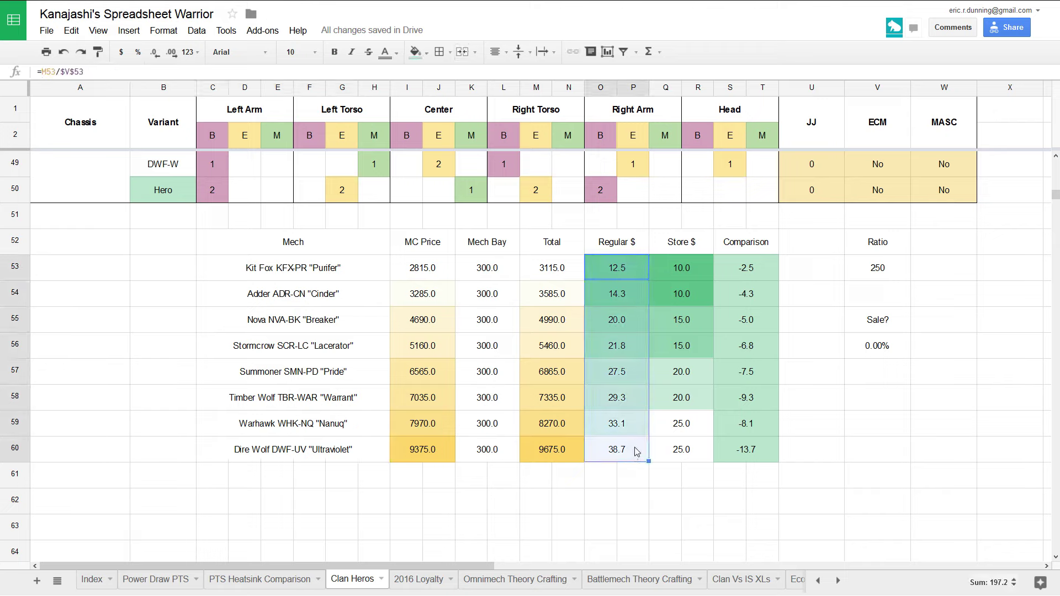
{"action": "left_click", "coordinate": [881, 265]}
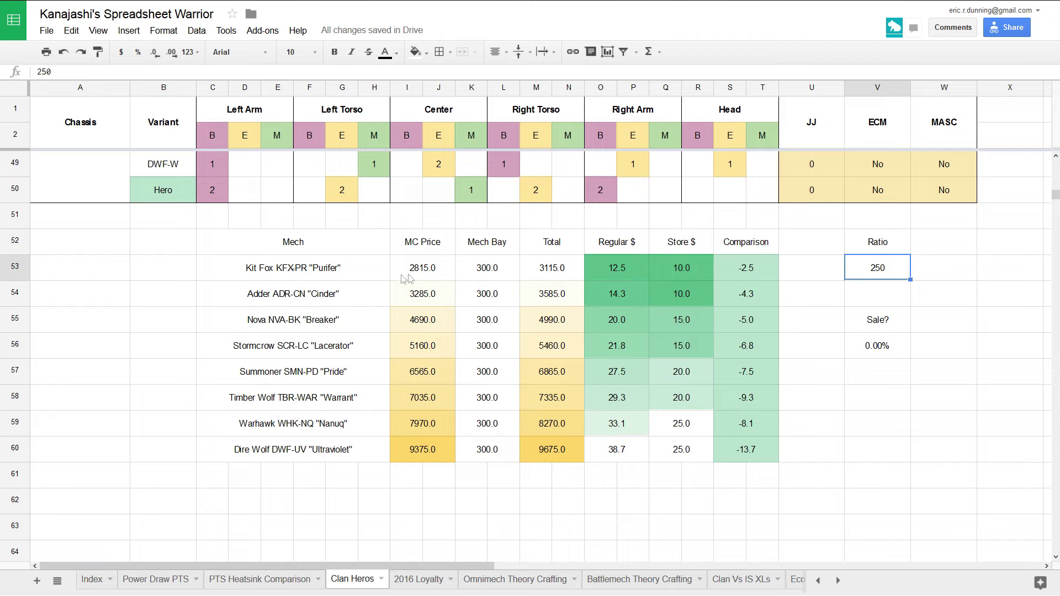
{"action": "left_click", "coordinate": [371, 276]}
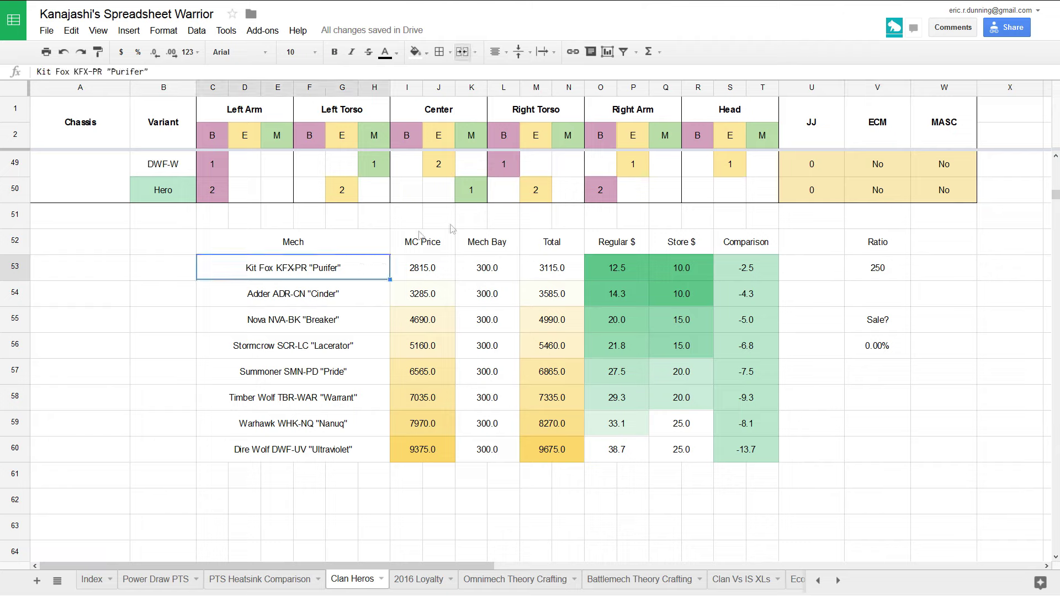
{"action": "left_click", "coordinate": [618, 271]}
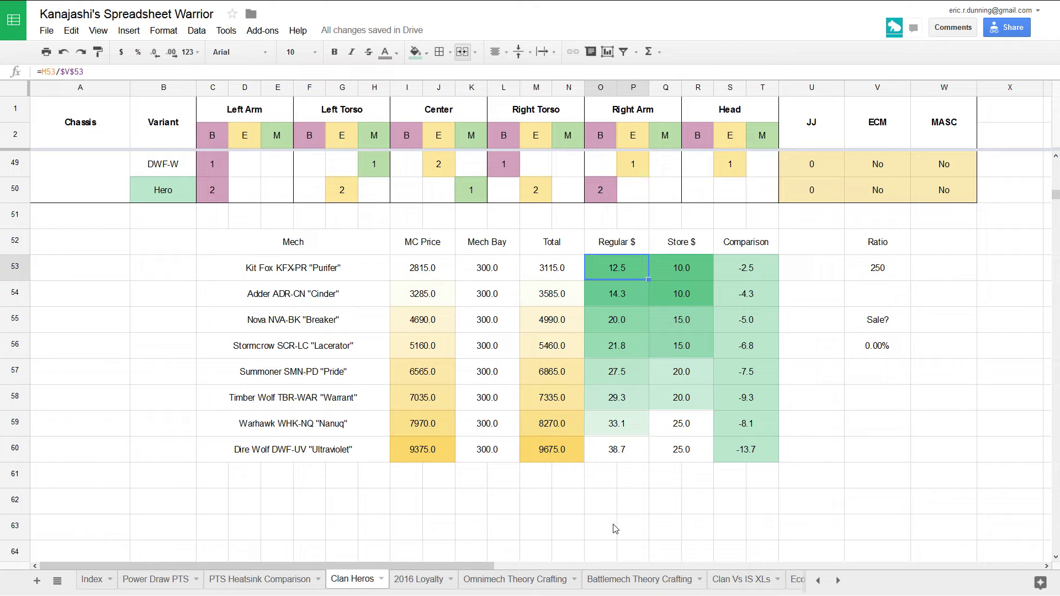
{"action": "left_click", "coordinate": [894, 270]}
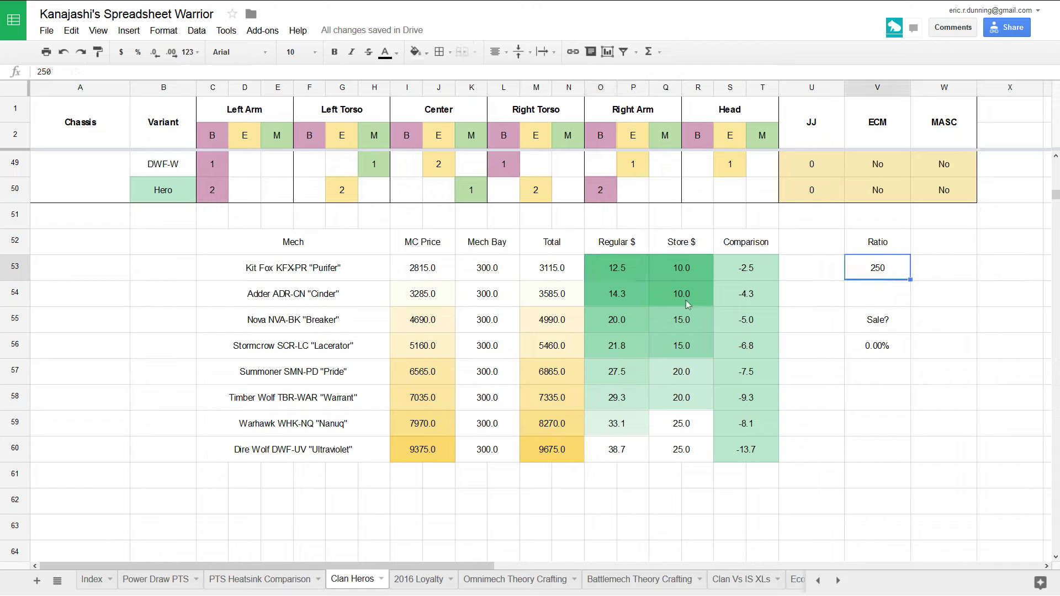
{"action": "left_click", "coordinate": [629, 269]}
{"action": "left_click", "coordinate": [668, 275]}
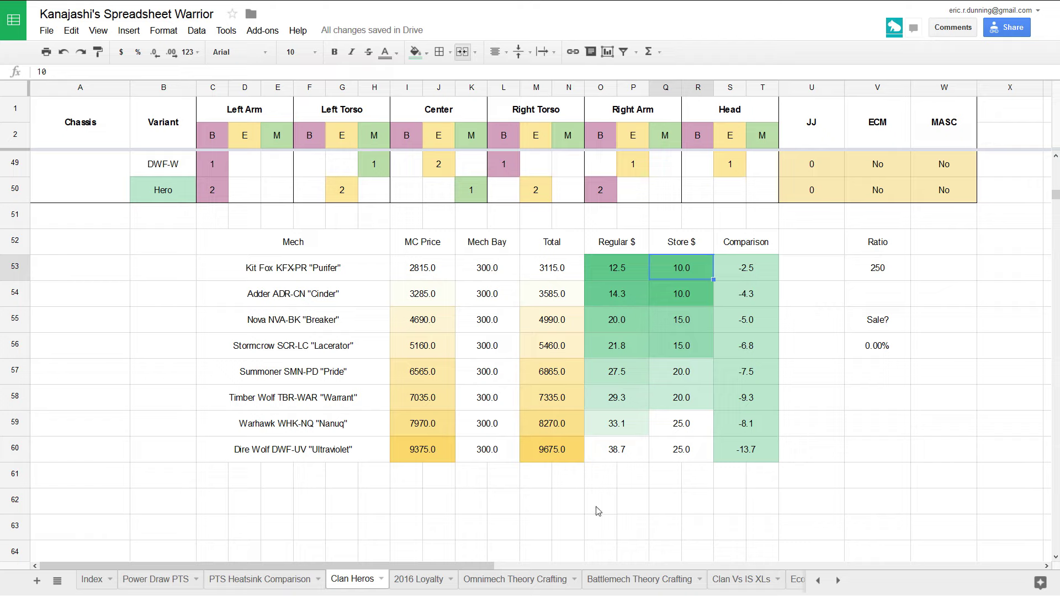
{"action": "mouse_move", "coordinate": [188, 3]}
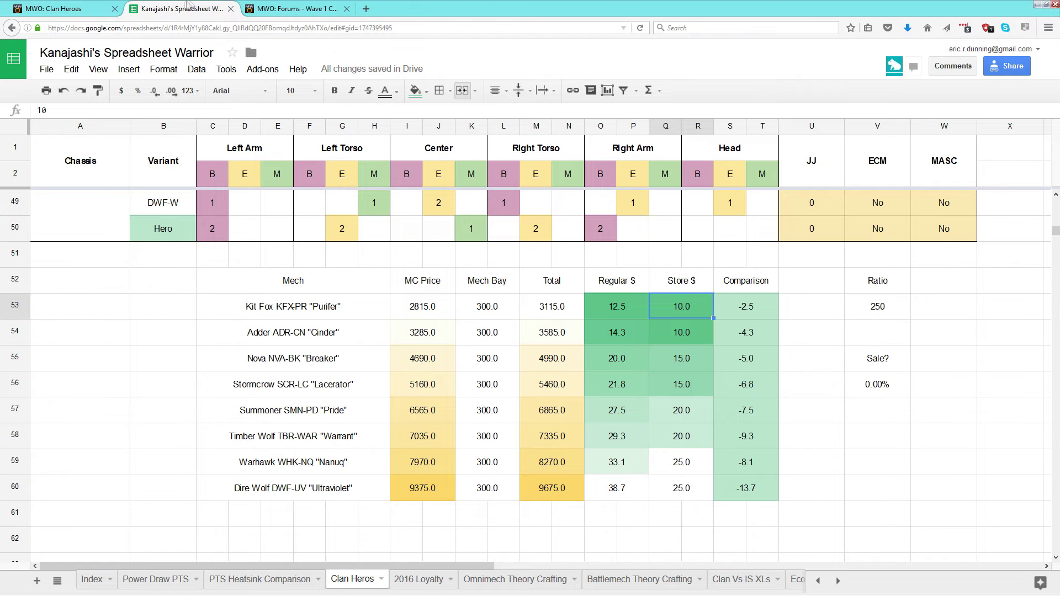
{"action": "left_click", "coordinate": [106, 7]}
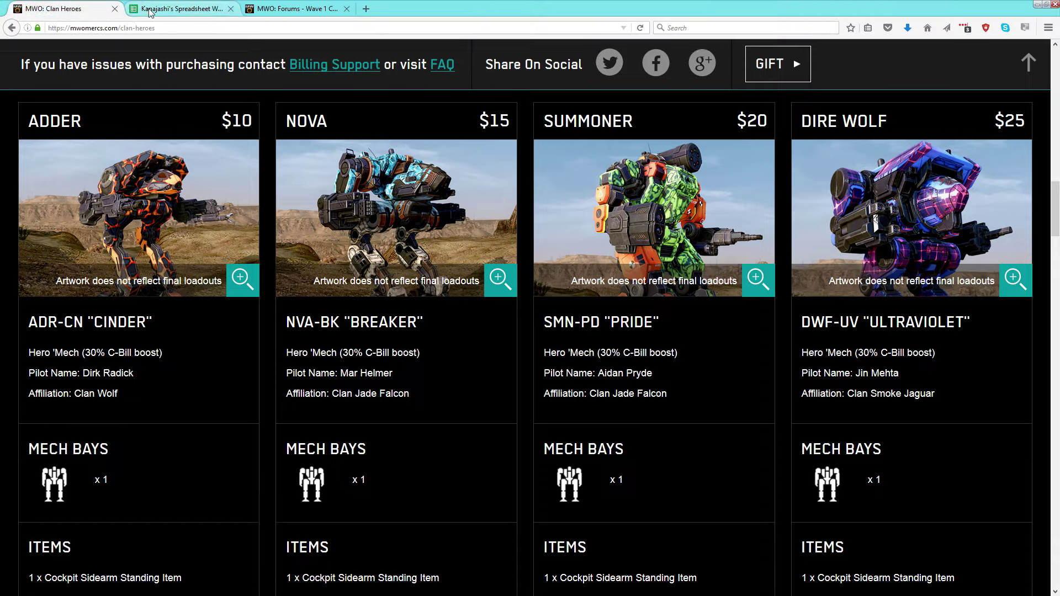
{"action": "left_click", "coordinate": [166, 7]}
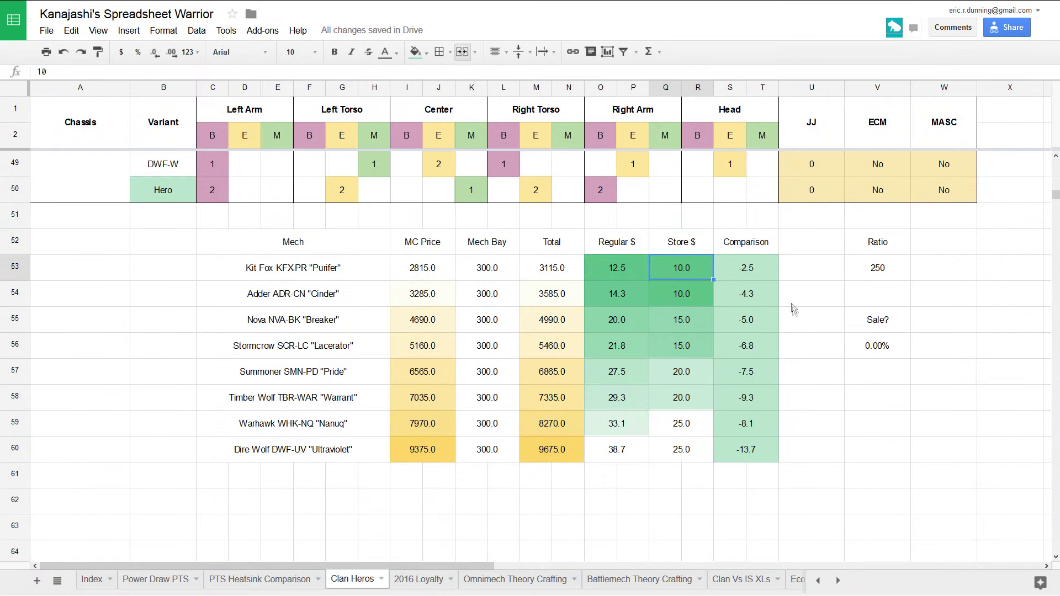
{"action": "left_click", "coordinate": [882, 347]}
{"action": "type", "text": "30"}
{"action": "key", "text": "Return"}
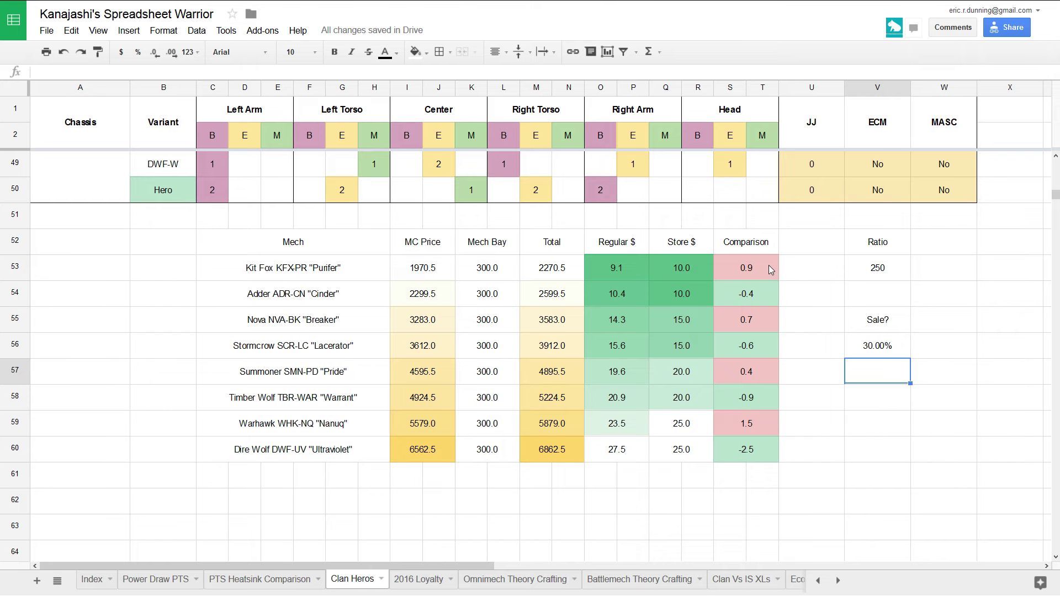
{"action": "left_click_drag", "start_coordinate": [770, 270], "coordinate": [772, 450]}
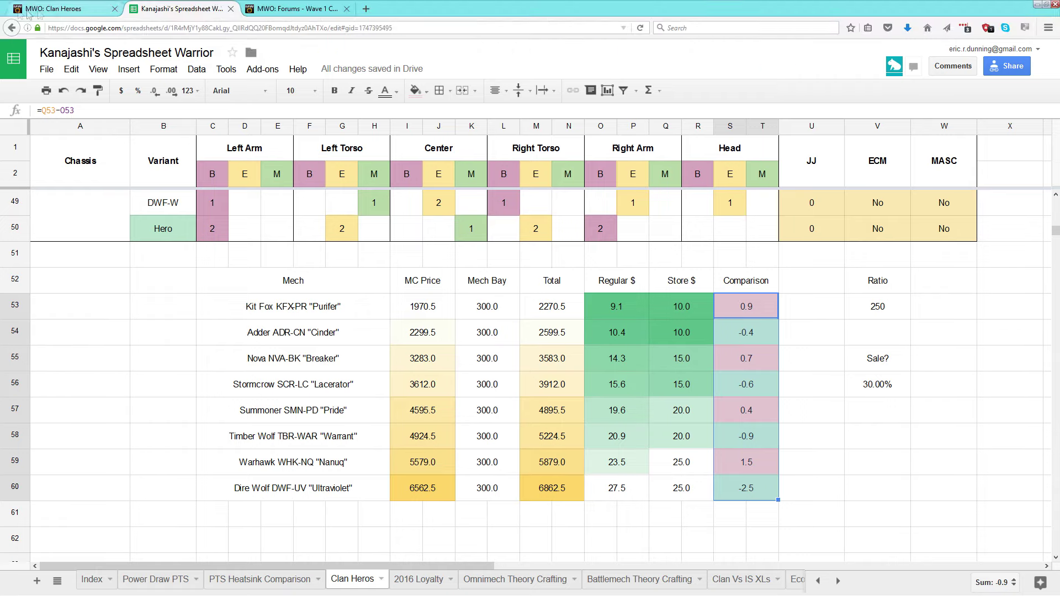
{"action": "left_click", "coordinate": [71, 10]}
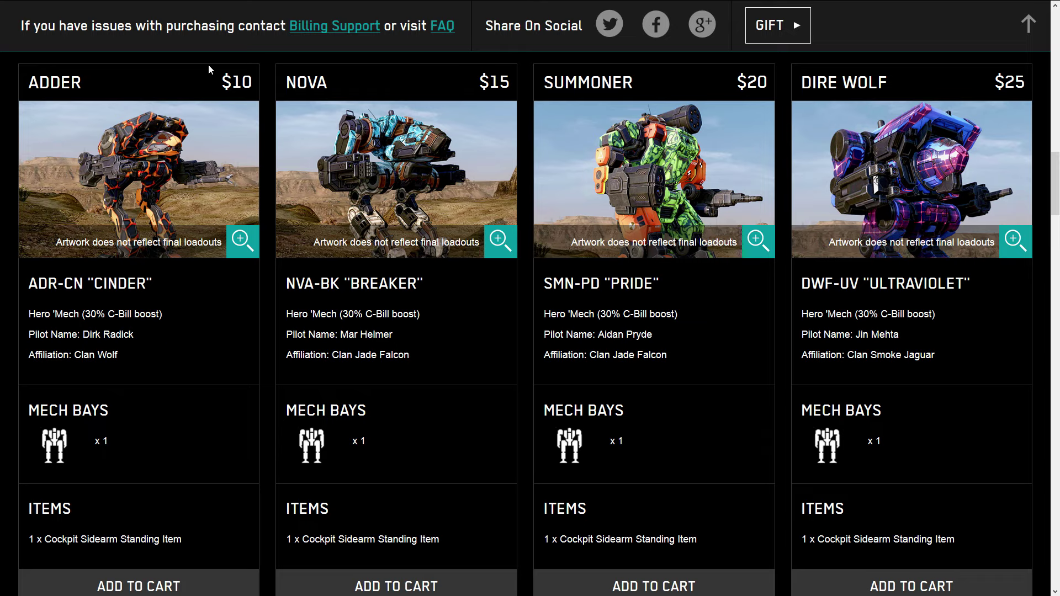
{"action": "mouse_move", "coordinate": [191, 3]}
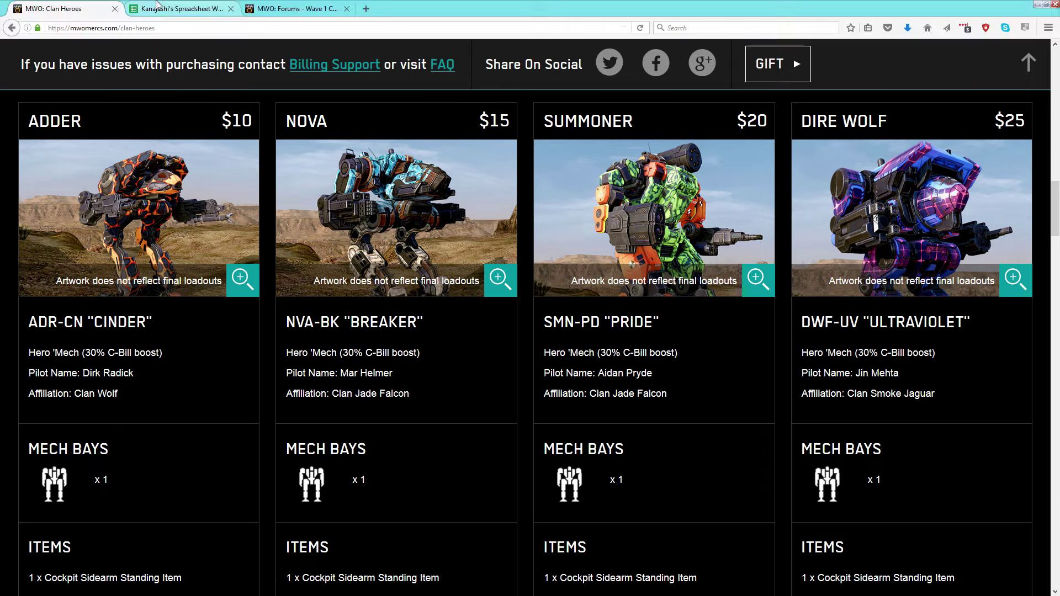
{"action": "left_click", "coordinate": [192, 15]}
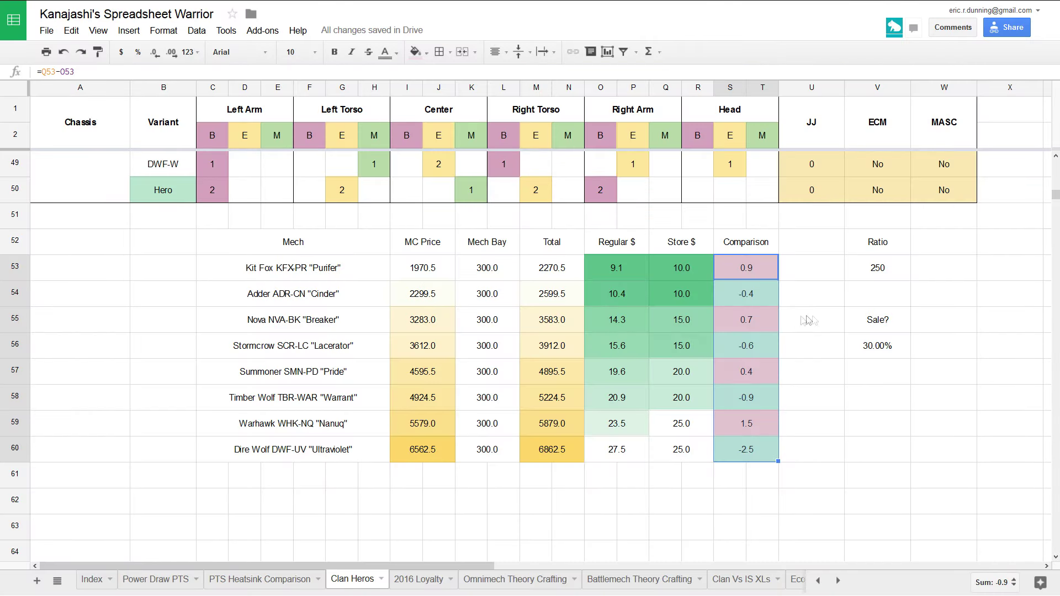
{"action": "left_click", "coordinate": [877, 350]}
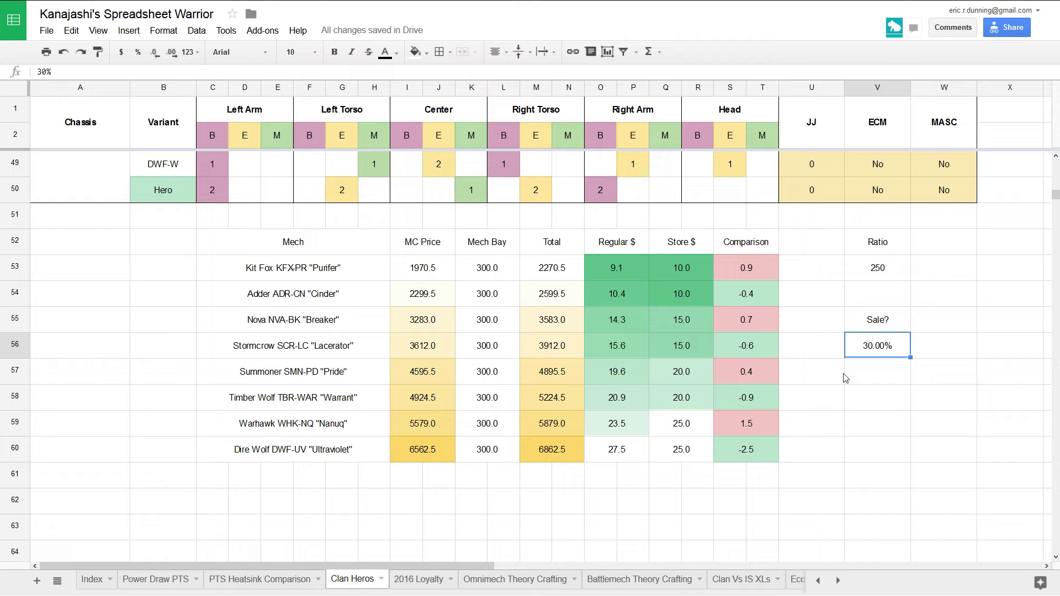
{"action": "type", "text": "0"}
{"action": "key", "text": "Return"}
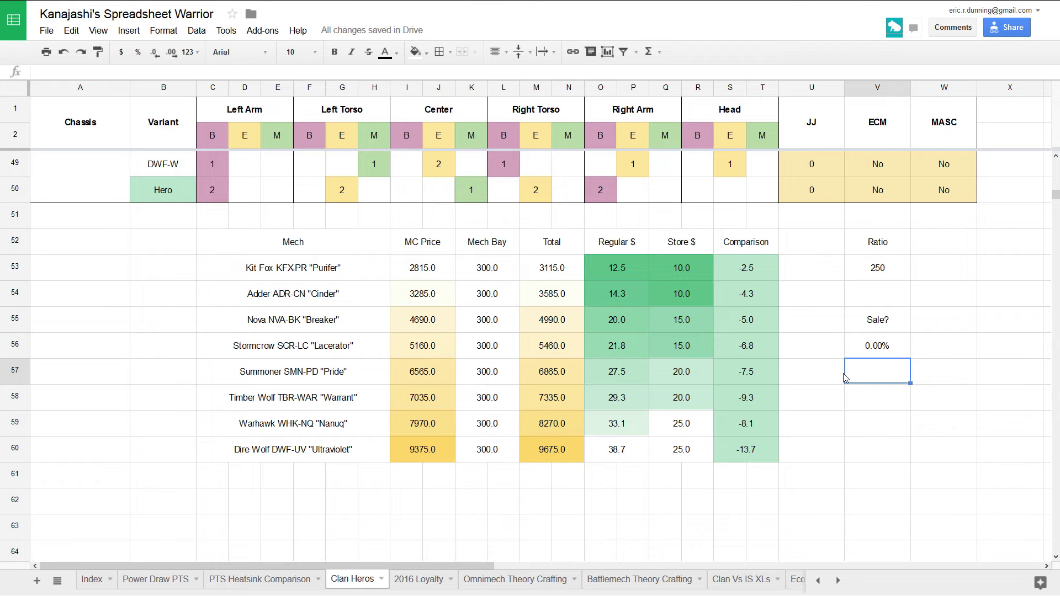
Step: Scroll the Clan Heros sheet up to row 3, showing the Kit Fox variants
{"action": "scroll", "coordinate": [842, 378], "scroll_direction": "up", "scroll_amount": 4}
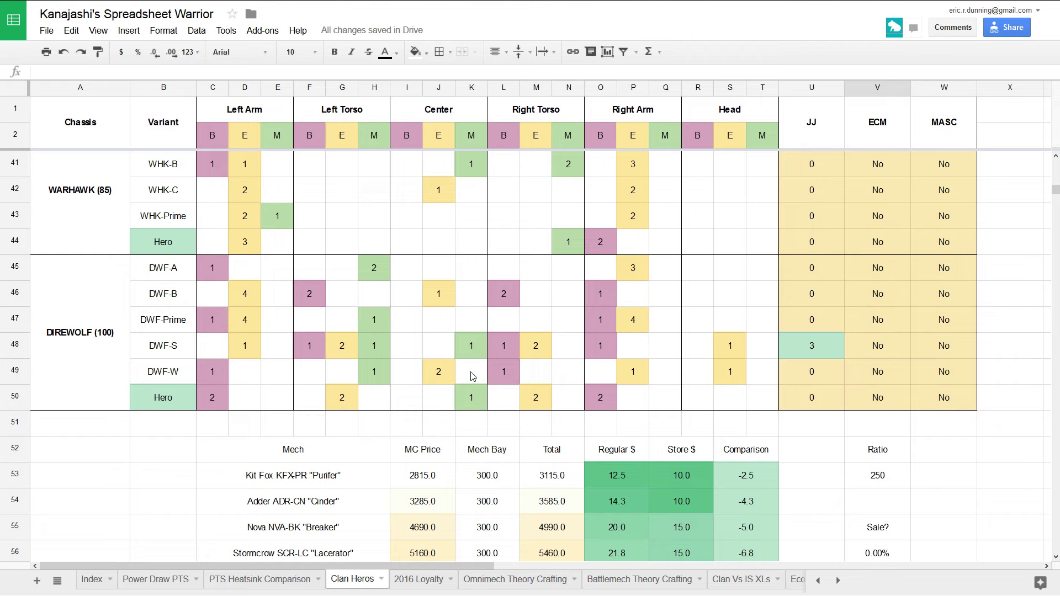
{"action": "scroll", "coordinate": [471, 376], "scroll_direction": "up", "scroll_amount": 1}
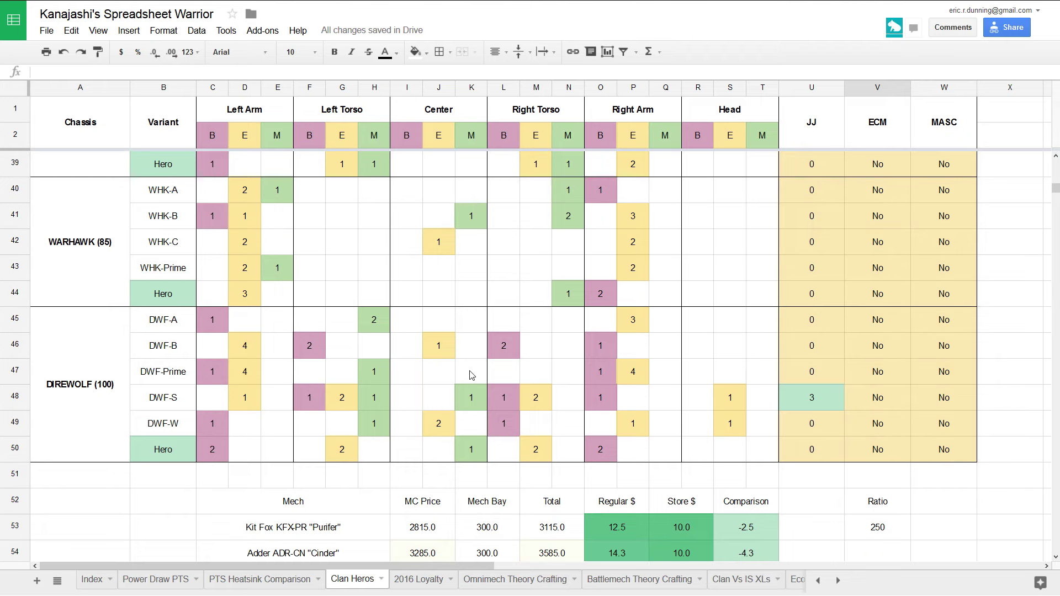
{"action": "scroll", "coordinate": [472, 375], "scroll_direction": "up", "scroll_amount": 3}
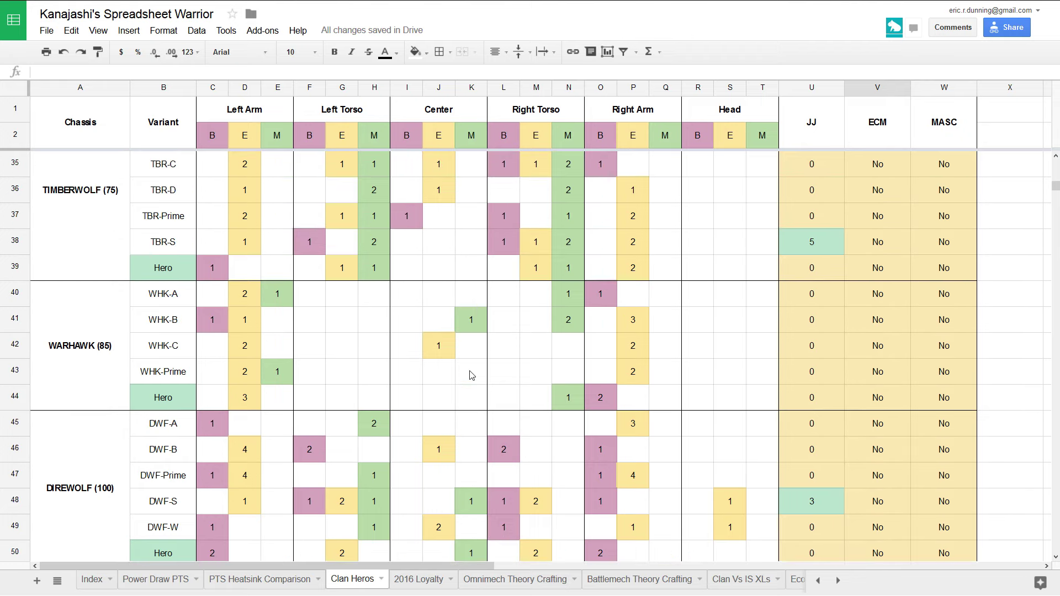
{"action": "scroll", "coordinate": [472, 375], "scroll_direction": "up", "scroll_amount": 2}
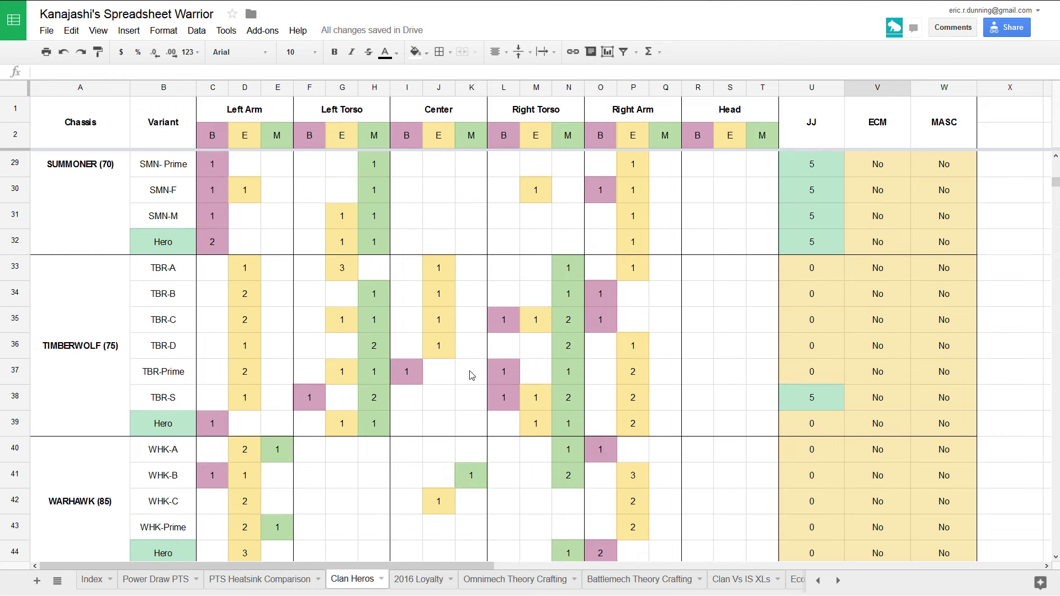
{"action": "scroll", "coordinate": [472, 375], "scroll_direction": "up", "scroll_amount": 1}
{"action": "scroll", "coordinate": [472, 376], "scroll_direction": "up", "scroll_amount": 8}
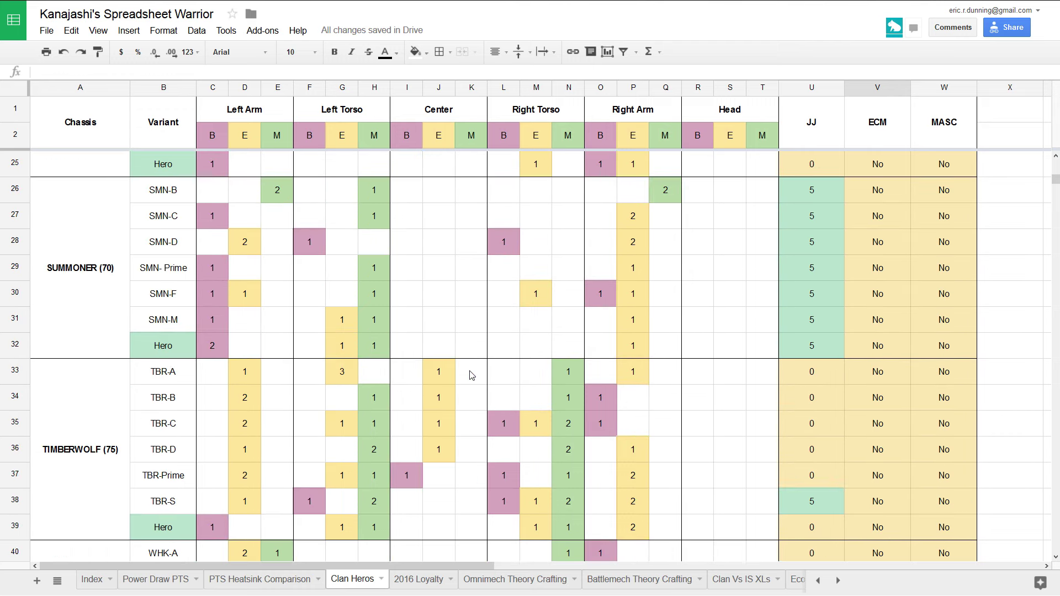
{"action": "scroll", "coordinate": [472, 376], "scroll_direction": "up", "scroll_amount": 4}
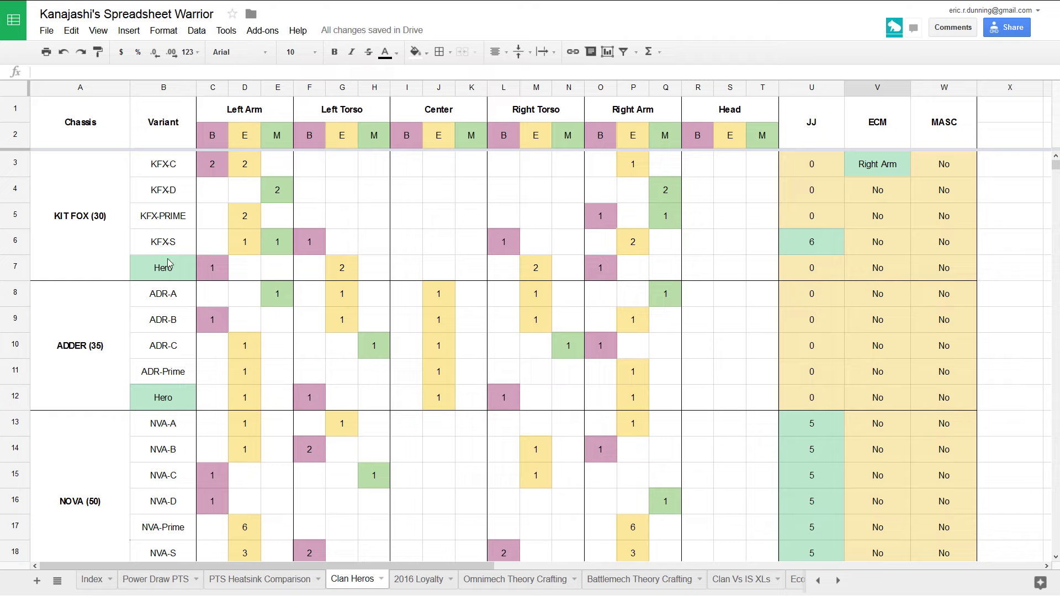
{"action": "left_click_drag", "start_coordinate": [168, 274], "coordinate": [757, 268]}
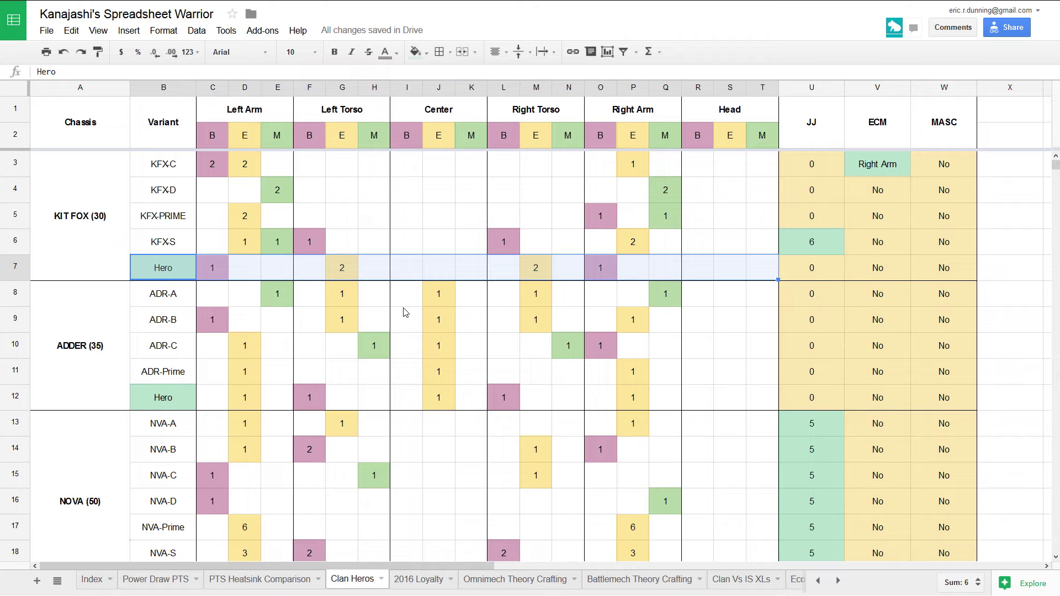
{"action": "left_click", "coordinate": [412, 274]}
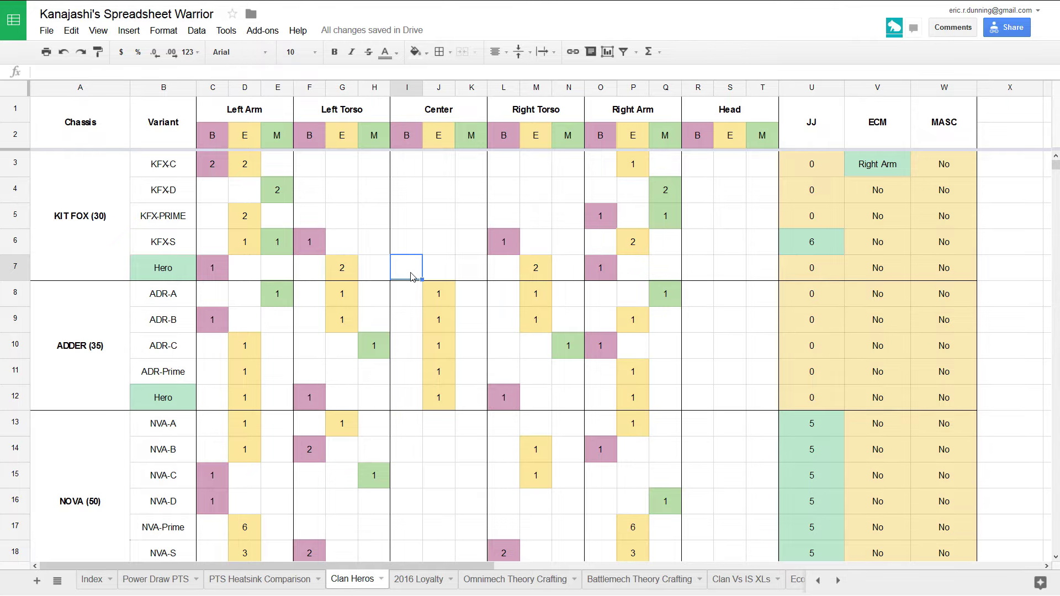
{"action": "key", "text": "F11"}
{"action": "key", "text": "ctrl+Tab"}
{"action": "key", "text": "F11"}
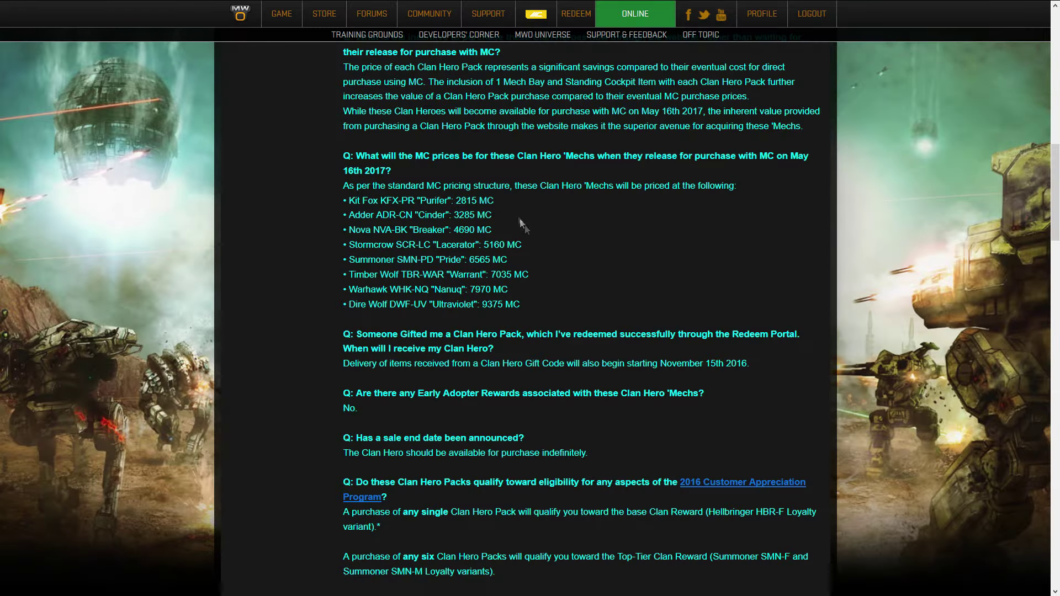
{"action": "scroll", "coordinate": [523, 223], "scroll_direction": "up", "scroll_amount": 20}
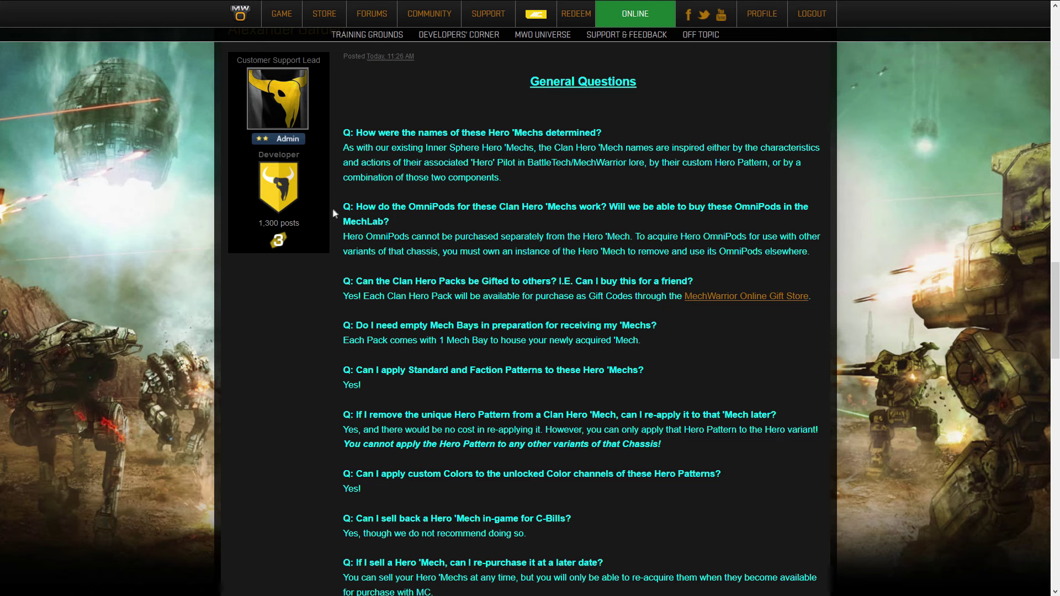
{"action": "left_click_drag", "start_coordinate": [342, 209], "coordinate": [820, 265]}
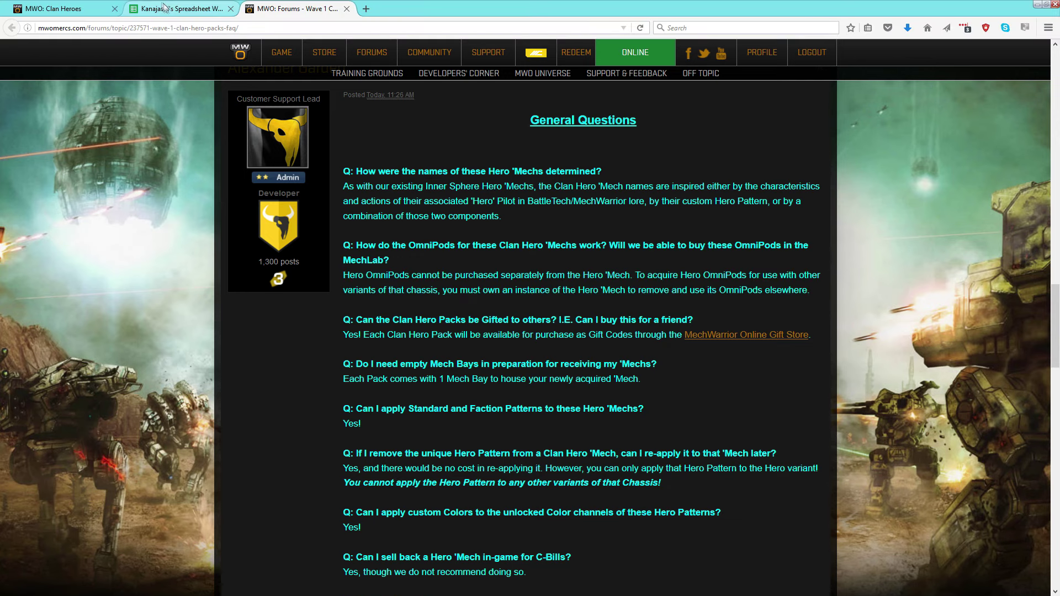
{"action": "left_click", "coordinate": [166, 10]}
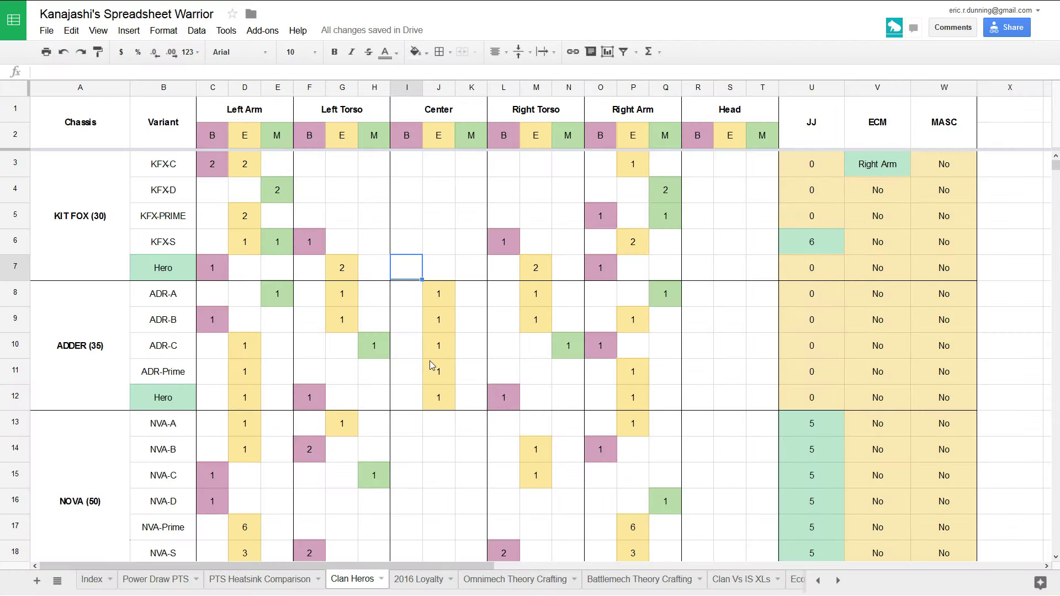
{"action": "left_click_drag", "start_coordinate": [172, 267], "coordinate": [762, 270]}
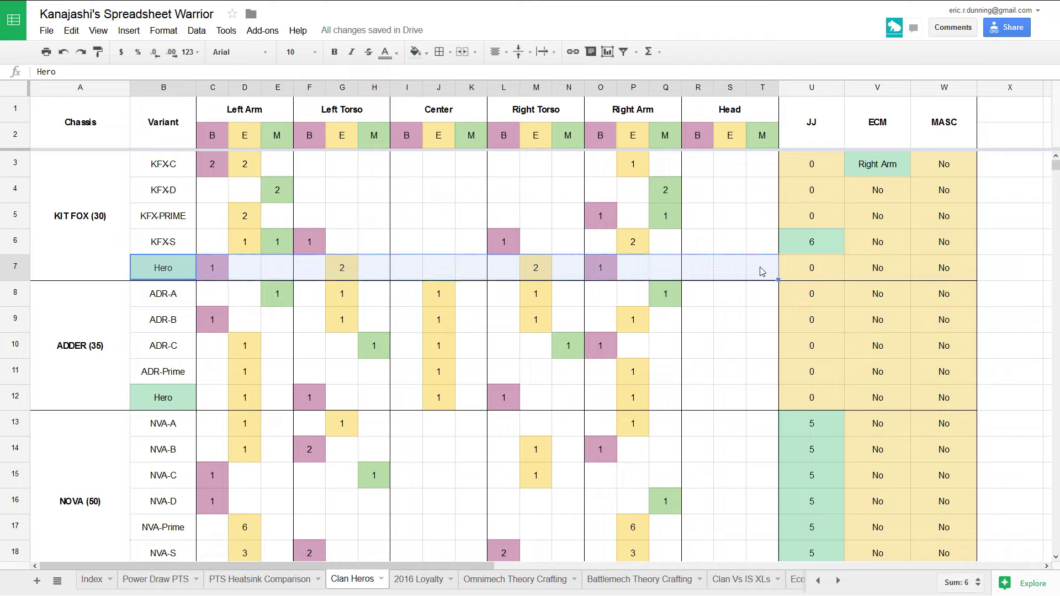
{"action": "left_click_drag", "start_coordinate": [308, 270], "coordinate": [559, 266]}
{"action": "left_click", "coordinate": [538, 268]}
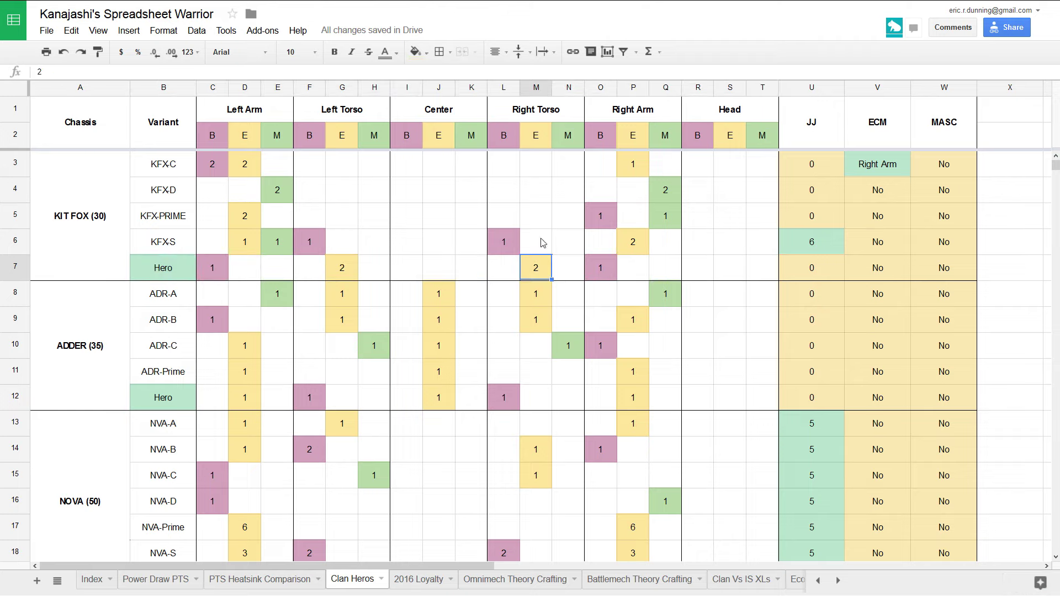
{"action": "left_click", "coordinate": [445, 269]}
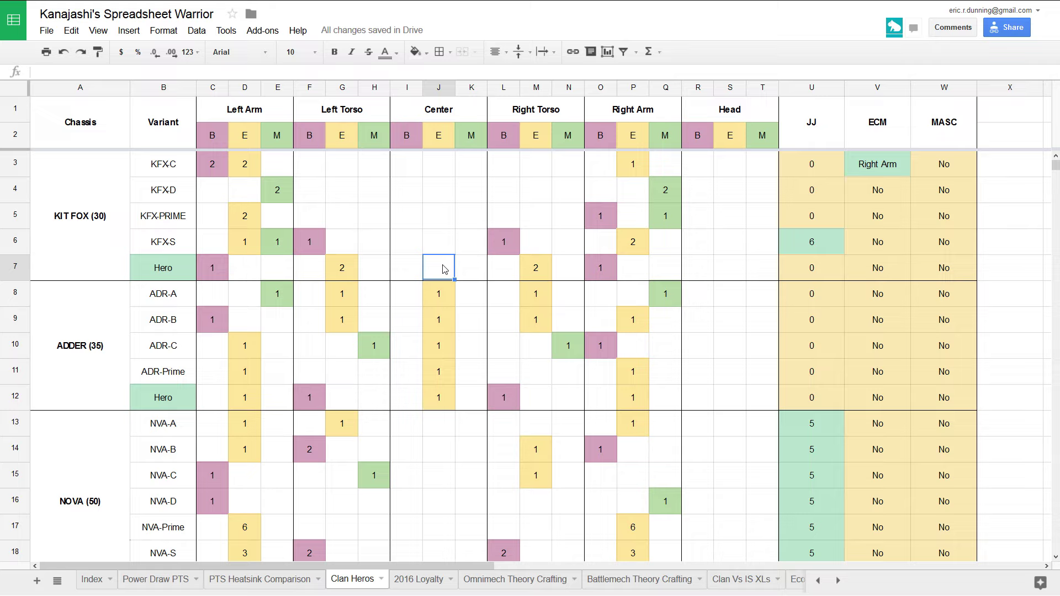
{"action": "scroll", "coordinate": [445, 269], "scroll_direction": "down", "scroll_amount": 2}
Step: Scroll down so row 21 tops the view, showing the Stormcrow and Summoner hardpoint rows
{"action": "scroll", "coordinate": [403, 381], "scroll_direction": "down", "scroll_amount": 3}
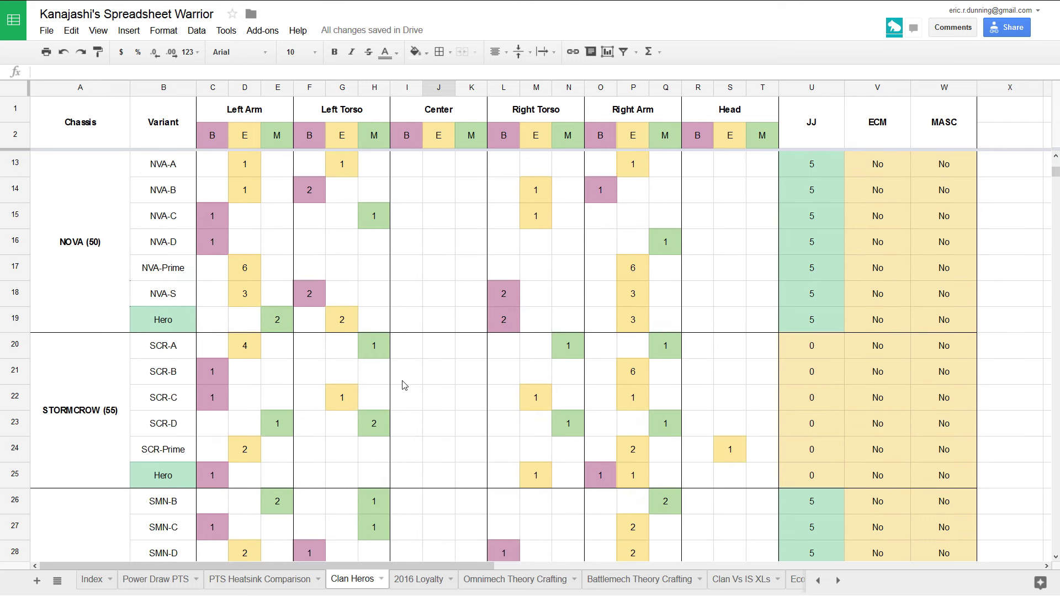
{"action": "scroll", "coordinate": [403, 385], "scroll_direction": "down", "scroll_amount": 2}
{"action": "scroll", "coordinate": [430, 336], "scroll_direction": "down", "scroll_amount": 2}
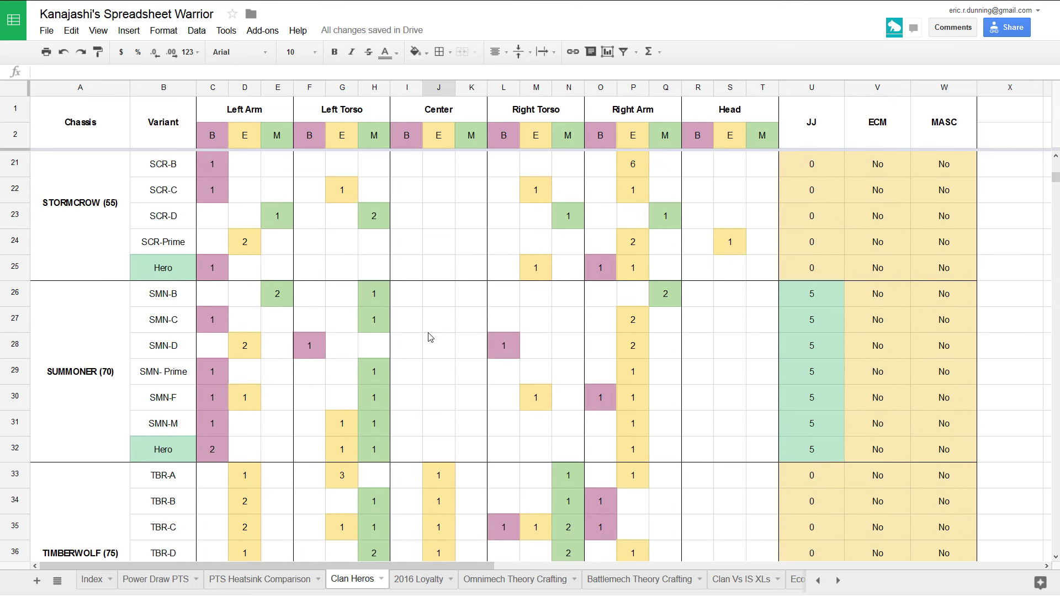